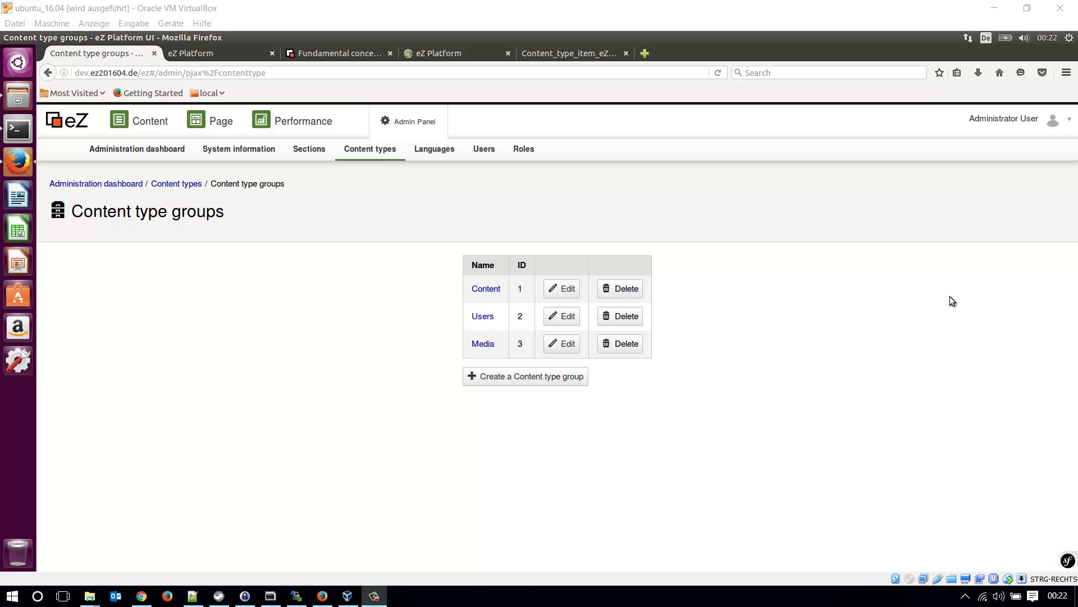
Step: Consult the Fundamental concepts documentation page, and open the Content group among the content type groups
{"action": "left_click", "coordinate": [347, 54]}
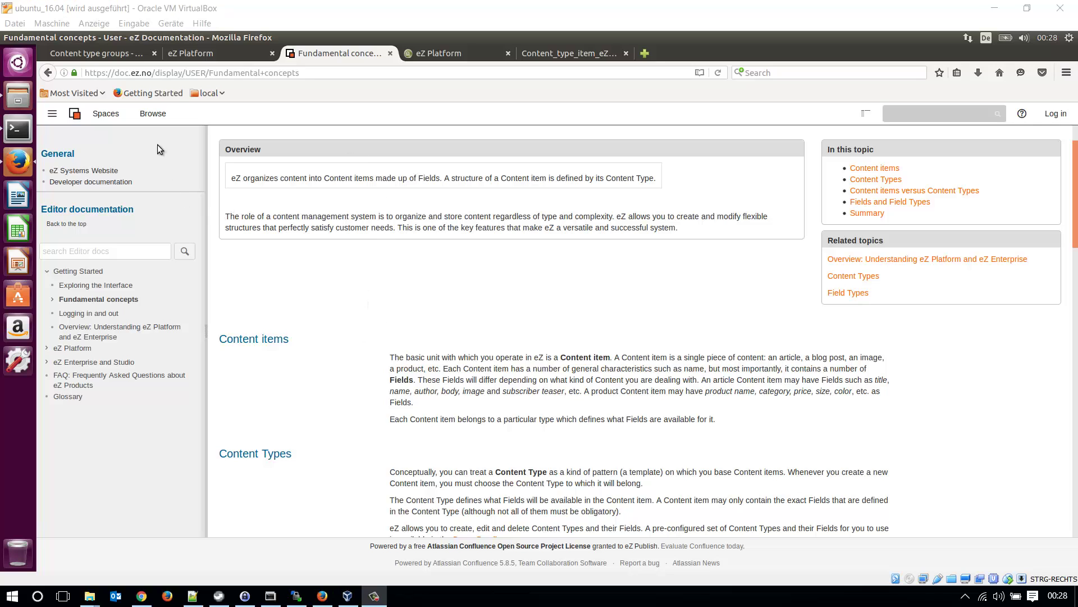
{"action": "left_click", "coordinate": [107, 55]}
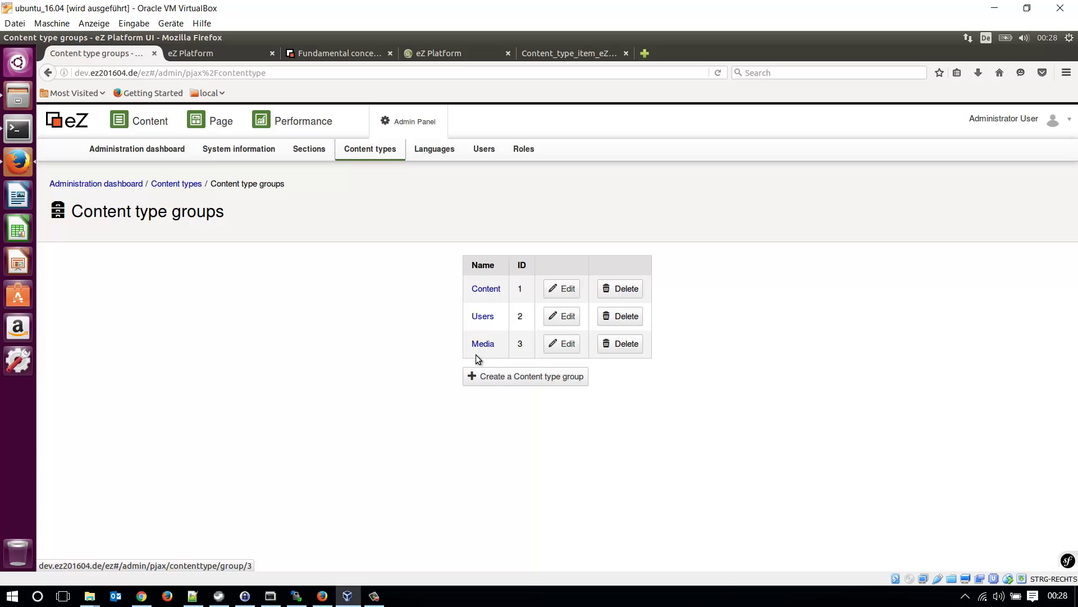
{"action": "left_click", "coordinate": [484, 290]}
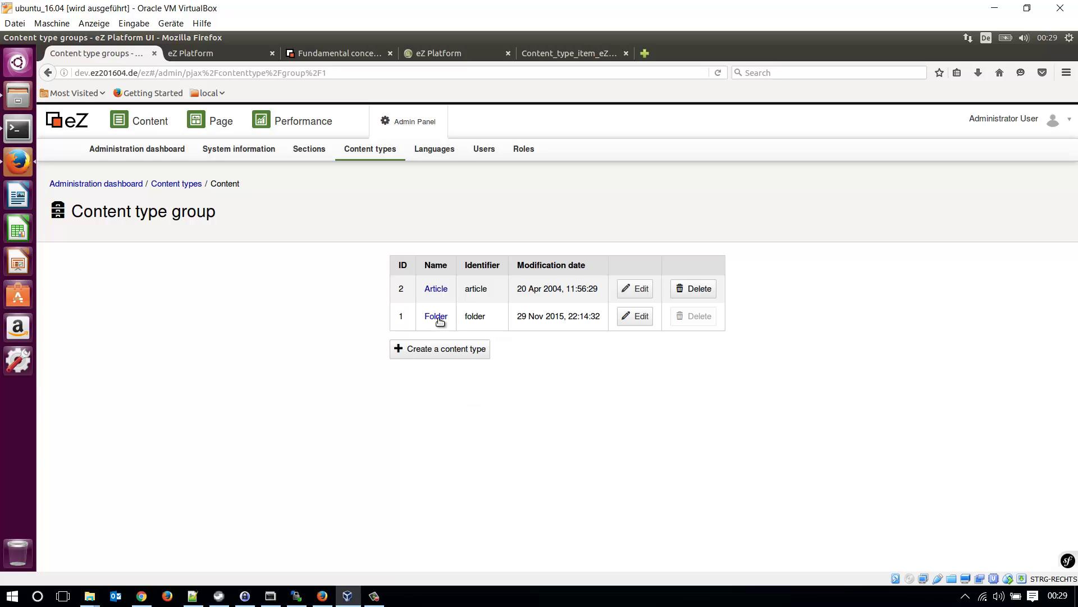
Step: View the site's front page at dev.ez201604.de, and return to the Content group's list of content types
{"action": "left_click", "coordinate": [224, 51]}
{"action": "left_click", "coordinate": [168, 77]}
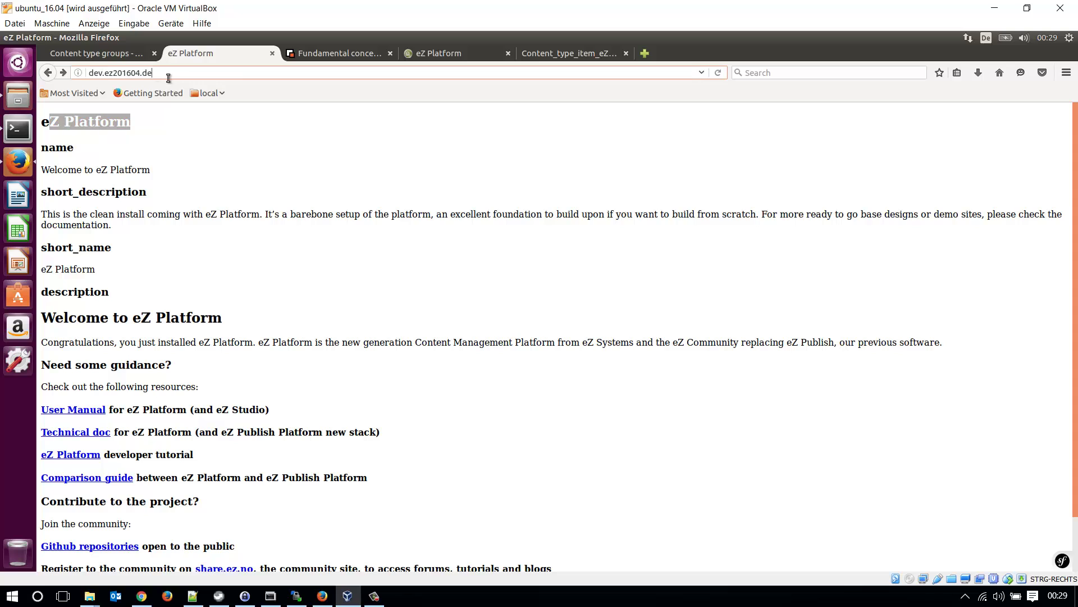
{"action": "left_click", "coordinate": [116, 55]}
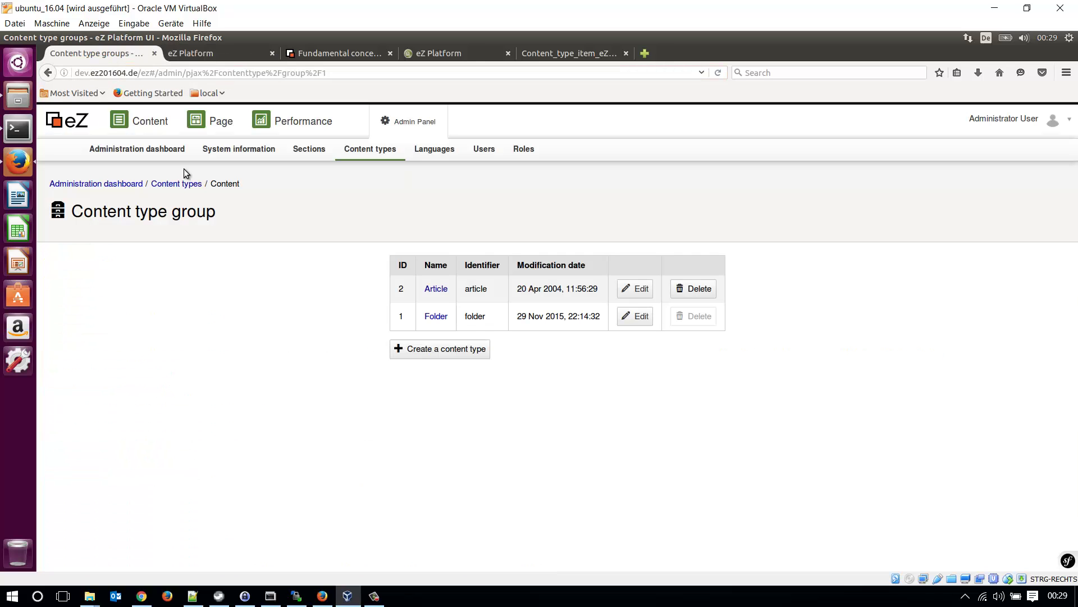
Step: Open the Article content type and try to edit it
{"action": "left_click", "coordinate": [436, 289]}
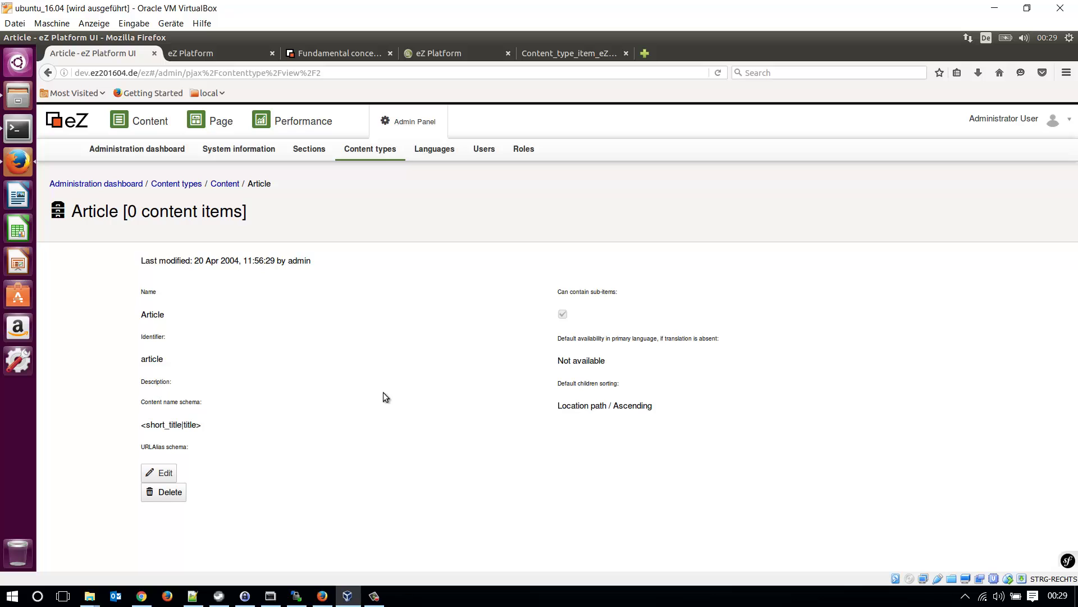
{"action": "left_click", "coordinate": [166, 474]}
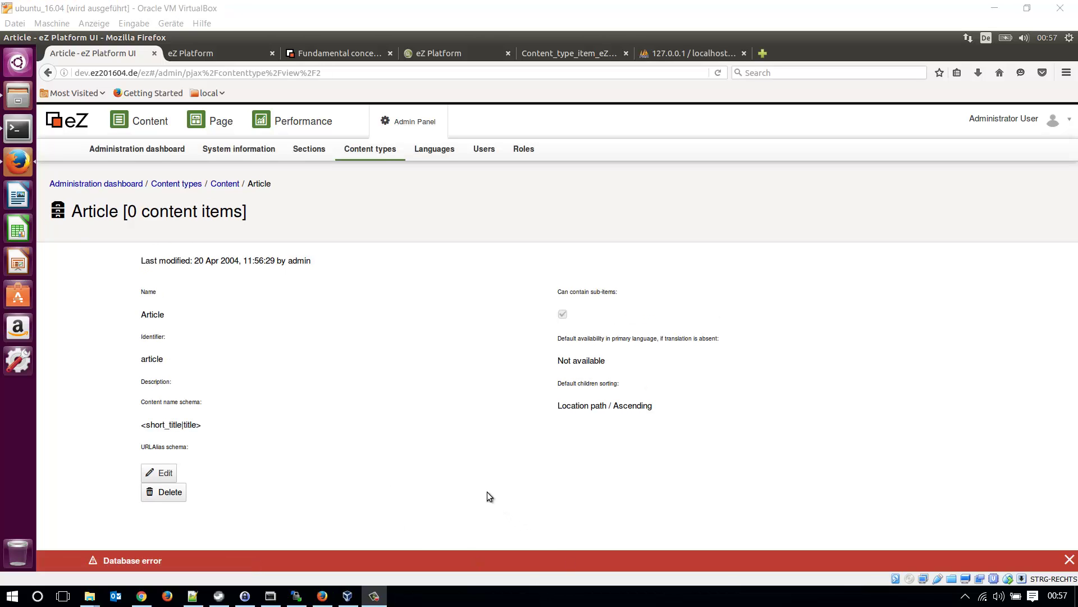
Step: Return to the Content group and open the Folder content type for editing
{"action": "left_click", "coordinate": [222, 185]}
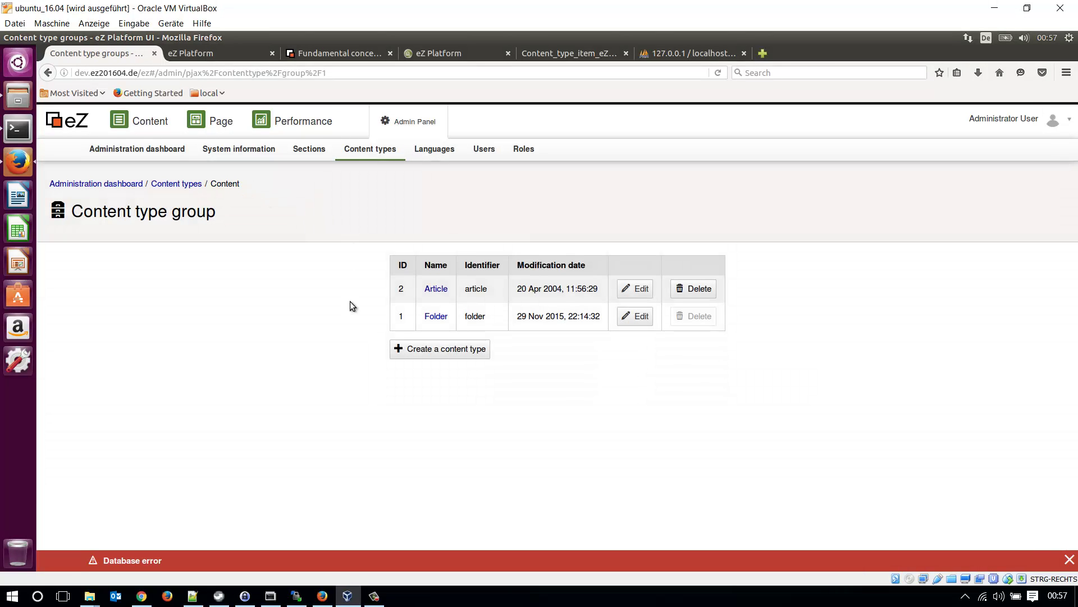
{"action": "left_click", "coordinate": [439, 318]}
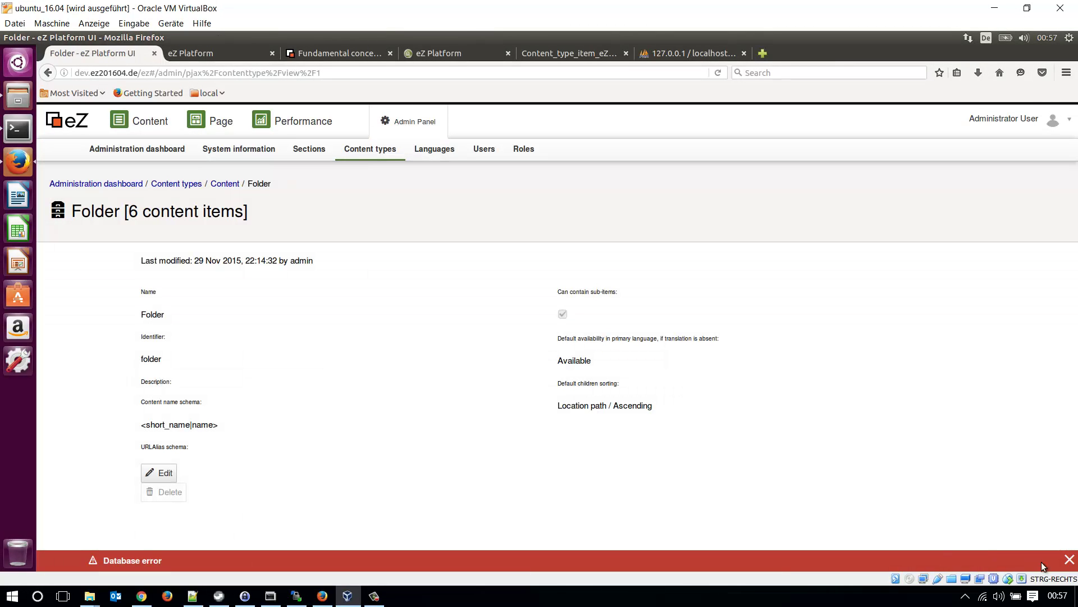
{"action": "left_click", "coordinate": [163, 472]}
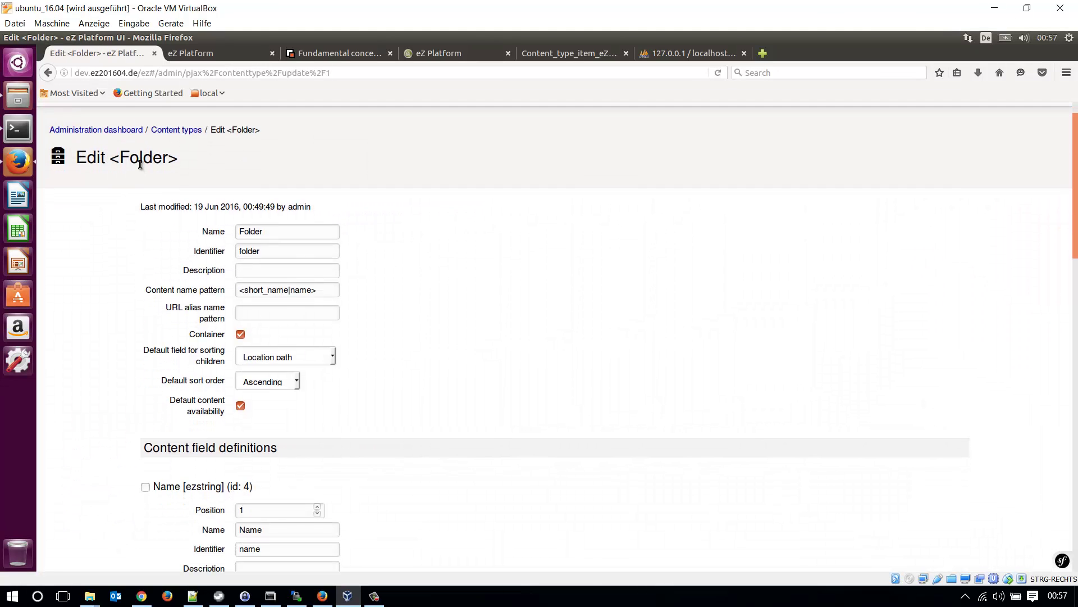
Step: Look at the front page's eZ Platform heading, and return to the Folder content type's edit form
{"action": "left_click", "coordinate": [191, 55]}
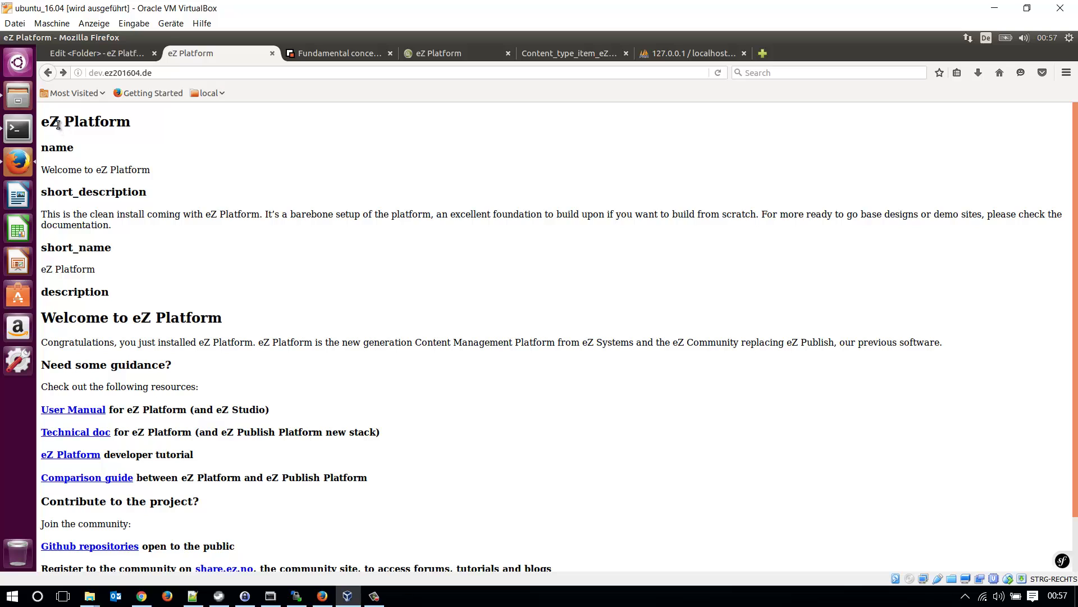
{"action": "left_click_drag", "start_coordinate": [60, 125], "coordinate": [112, 129]}
{"action": "left_click", "coordinate": [106, 52]}
Step: Examine the Folder content type's general settings and its Name, Short name and Short description field definitions
{"action": "scroll", "coordinate": [233, 357], "scroll_direction": "down", "scroll_amount": 3}
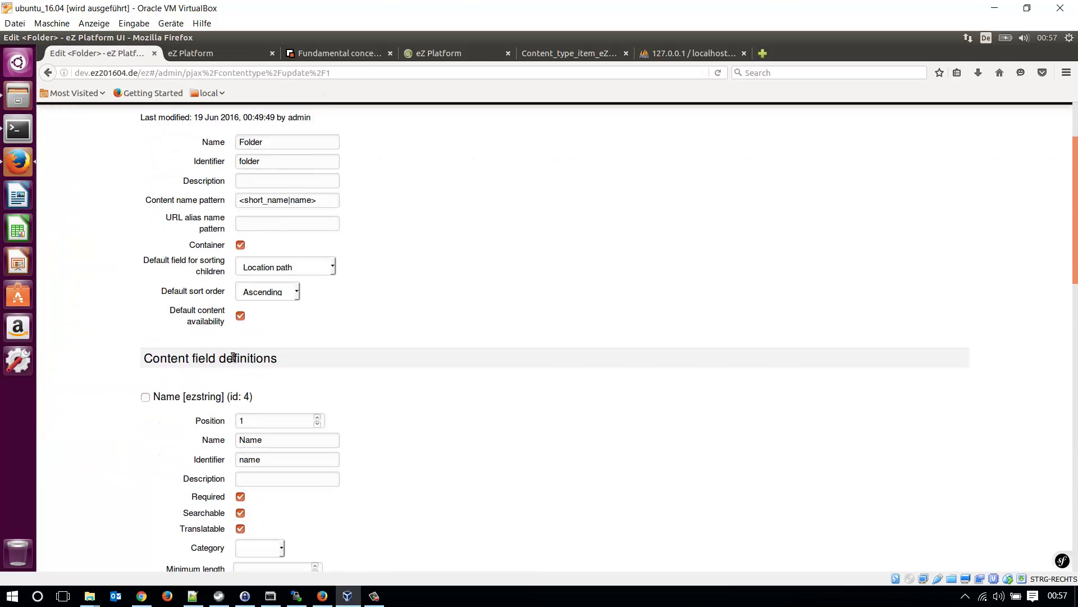
{"action": "scroll", "coordinate": [233, 358], "scroll_direction": "down", "scroll_amount": 3}
{"action": "scroll", "coordinate": [292, 401], "scroll_direction": "down", "scroll_amount": 7}
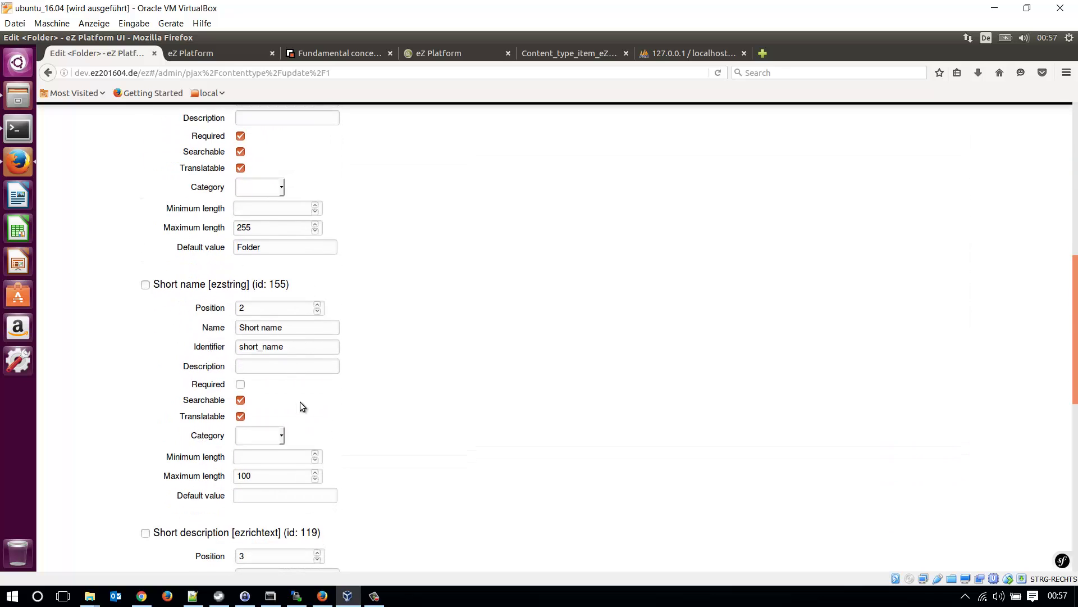
{"action": "scroll", "coordinate": [405, 342], "scroll_direction": "down", "scroll_amount": 3}
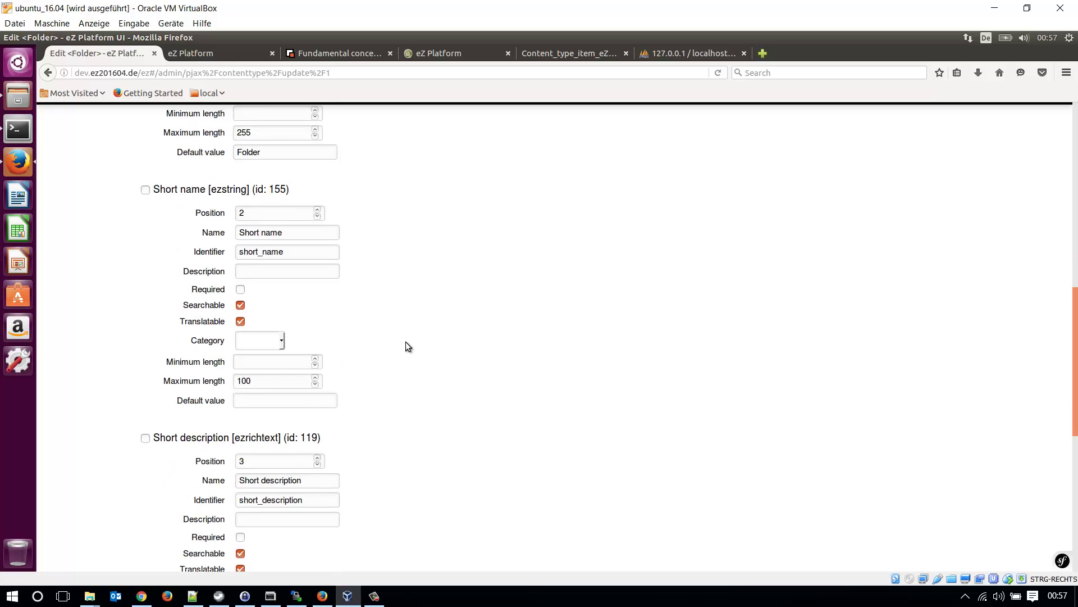
{"action": "scroll", "coordinate": [406, 341], "scroll_direction": "up", "scroll_amount": 9}
{"action": "scroll", "coordinate": [405, 342], "scroll_direction": "up", "scroll_amount": 7}
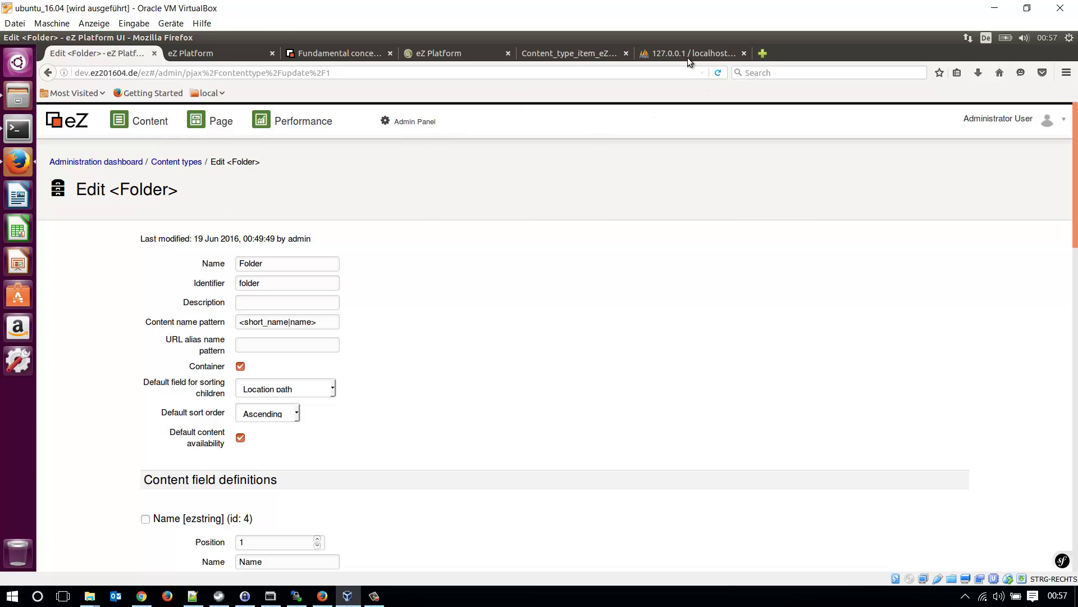
Step: Compare the field types noted in the Content_type_item_eZ_Platform.png diagram with the Folder content type's field definitions
{"action": "left_click", "coordinate": [564, 56]}
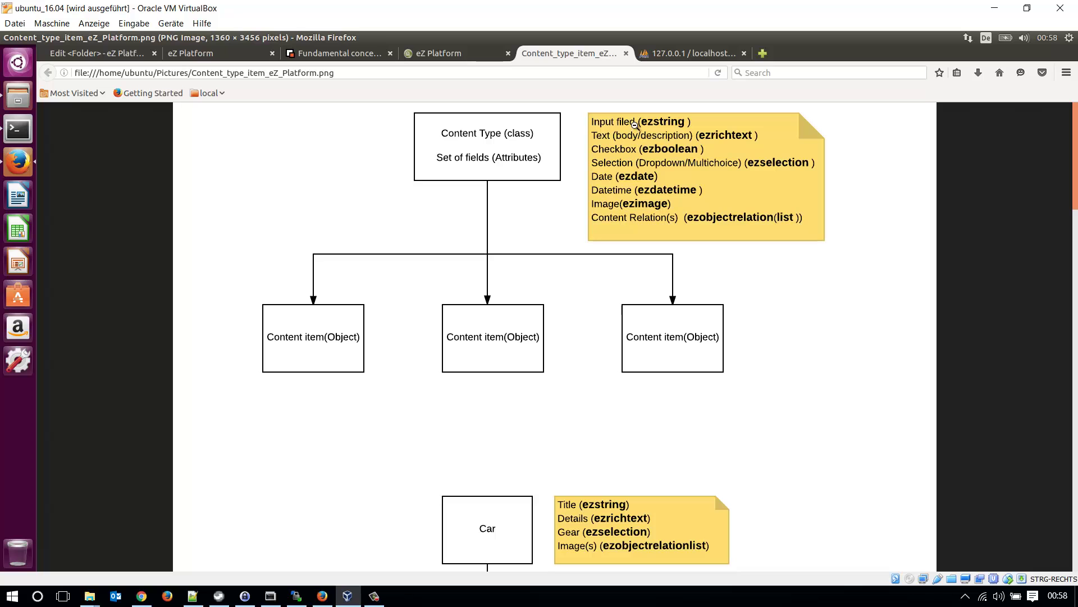
{"action": "left_click", "coordinate": [120, 56]}
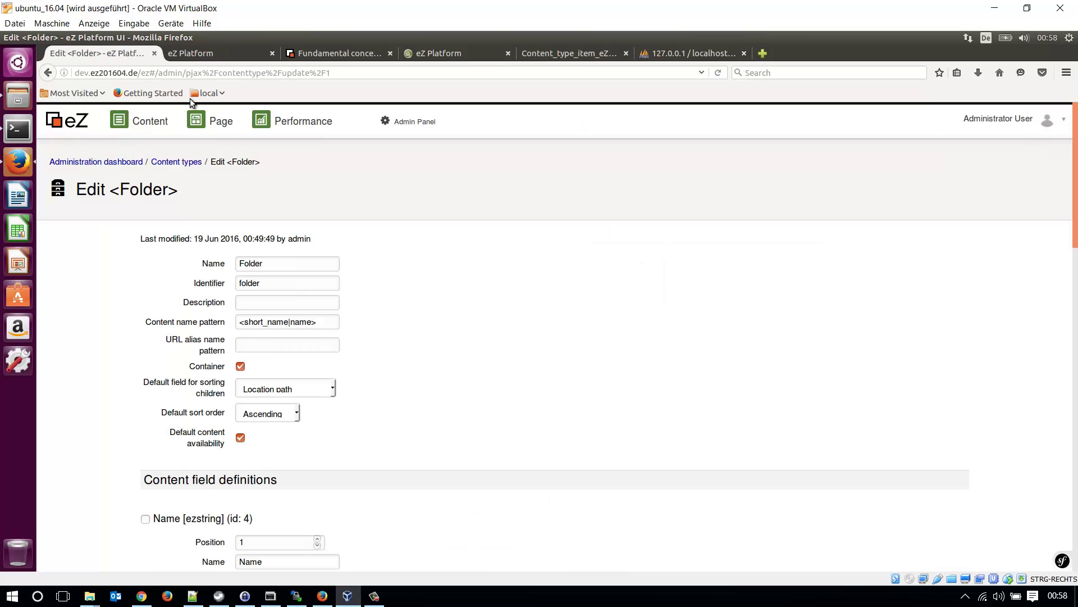
{"action": "scroll", "coordinate": [400, 283], "scroll_direction": "down", "scroll_amount": 9}
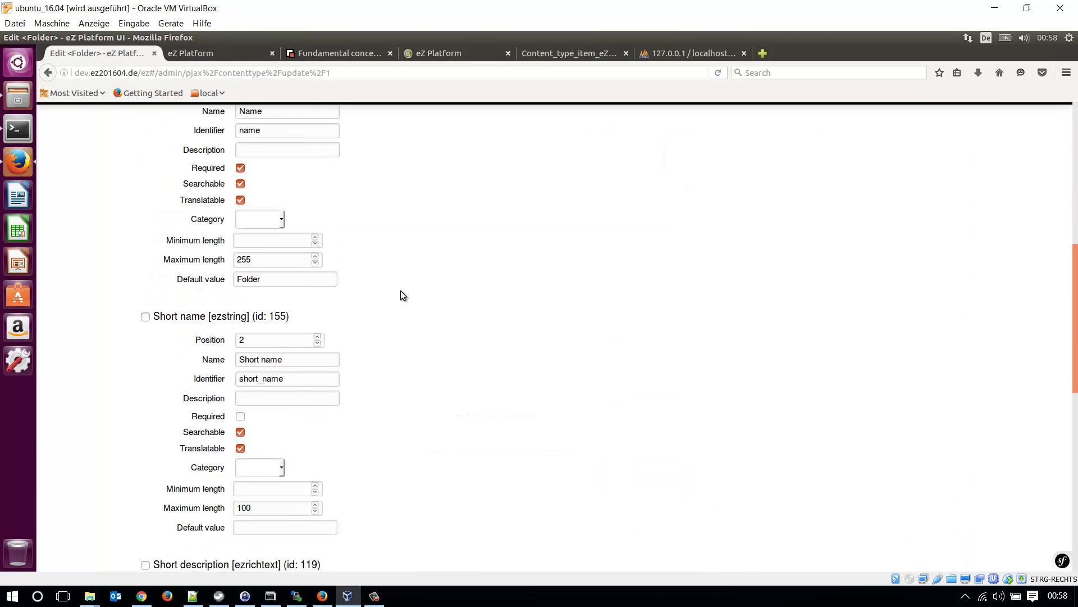
{"action": "scroll", "coordinate": [401, 292], "scroll_direction": "down", "scroll_amount": 3}
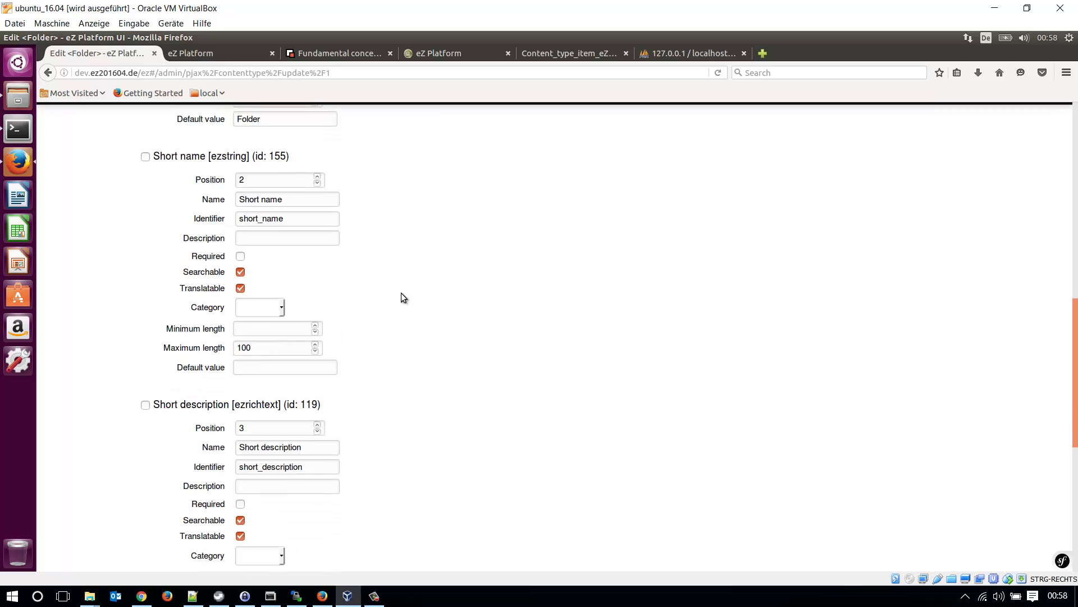
{"action": "scroll", "coordinate": [401, 292], "scroll_direction": "down", "scroll_amount": 10}
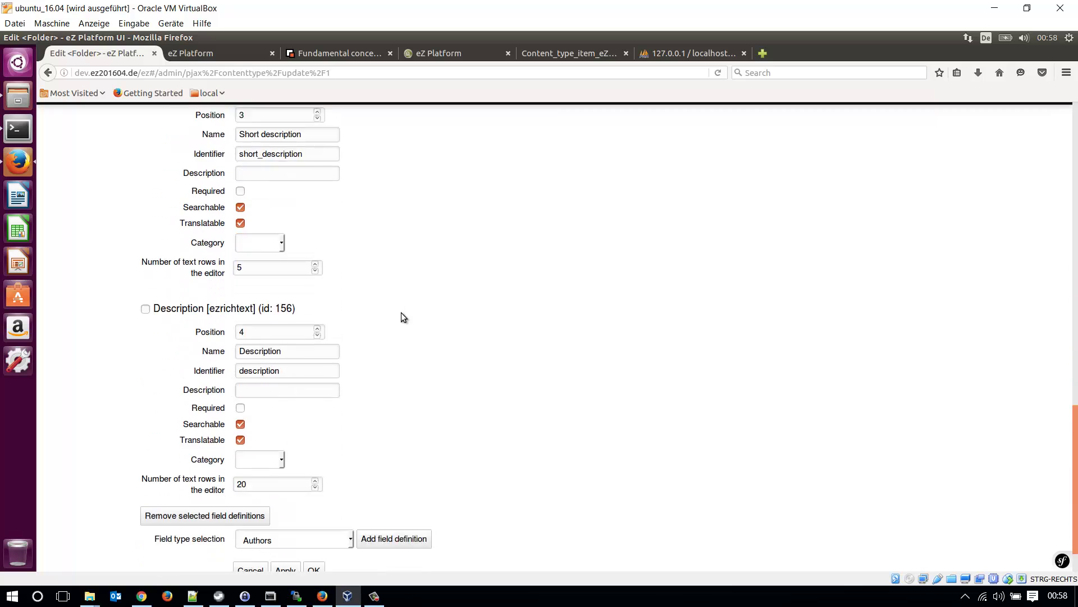
Step: Browse the field types that can be added to the Folder content type without choosing another one
{"action": "left_click", "coordinate": [350, 488]}
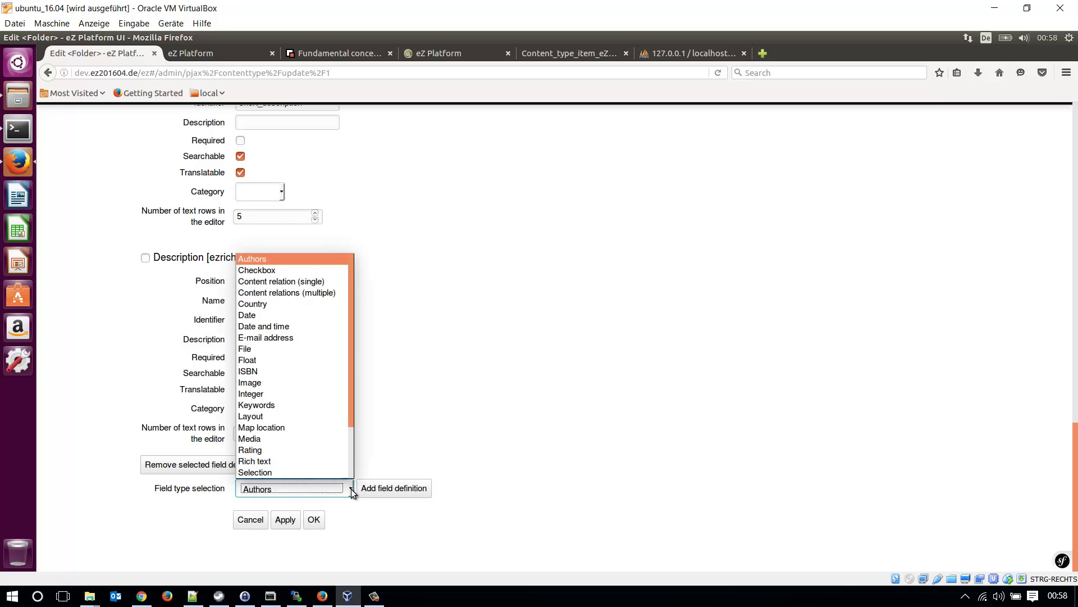
{"action": "left_click_drag", "start_coordinate": [350, 362], "coordinate": [347, 314]}
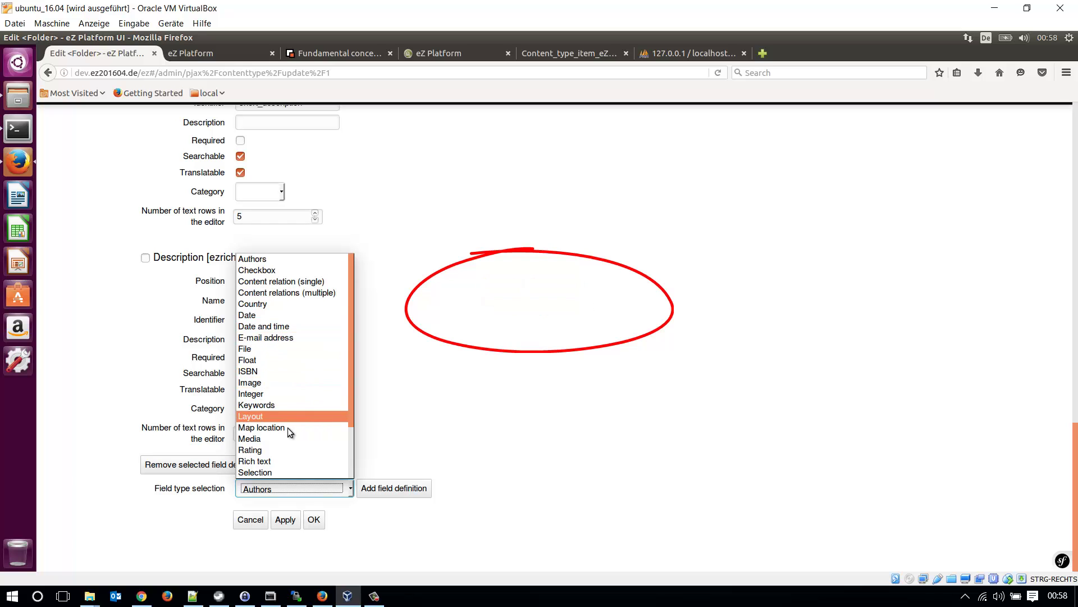
{"action": "scroll", "coordinate": [296, 418], "scroll_direction": "down", "scroll_amount": 1}
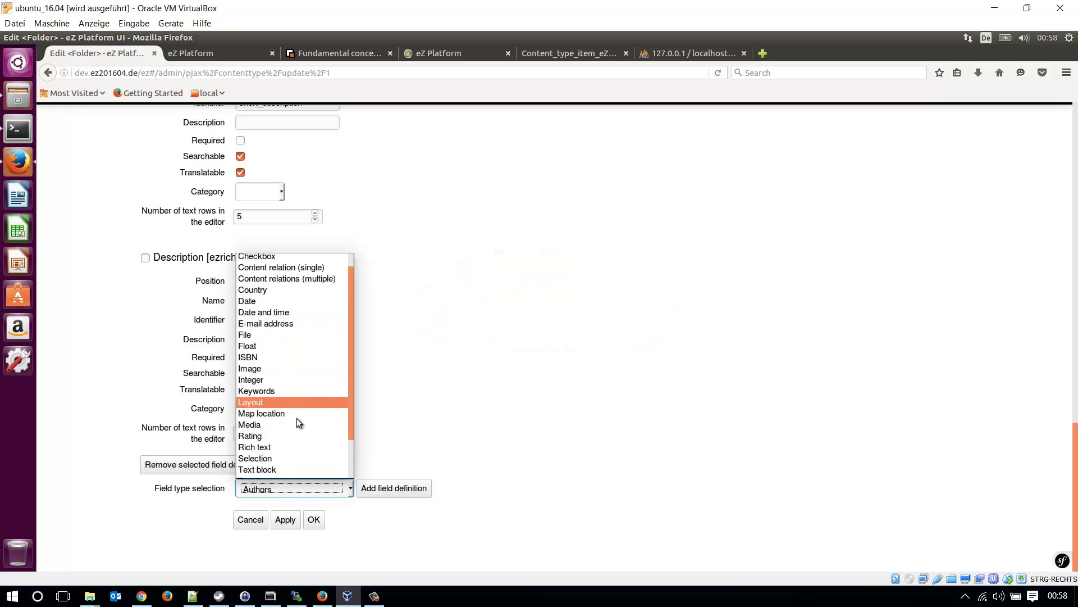
{"action": "scroll", "coordinate": [297, 418], "scroll_direction": "down", "scroll_amount": 2}
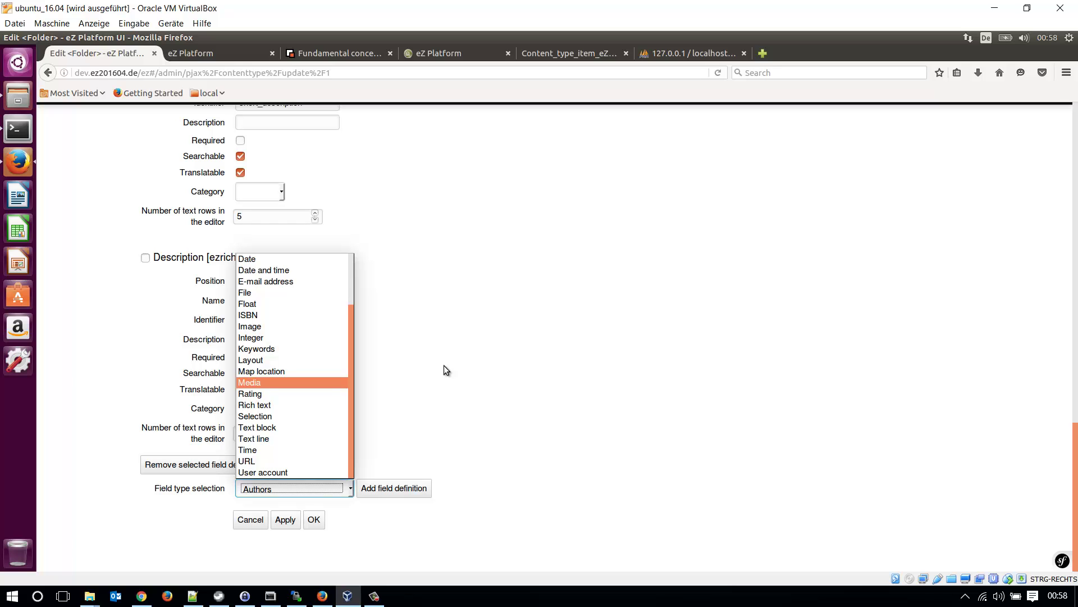
{"action": "left_click", "coordinate": [466, 355]}
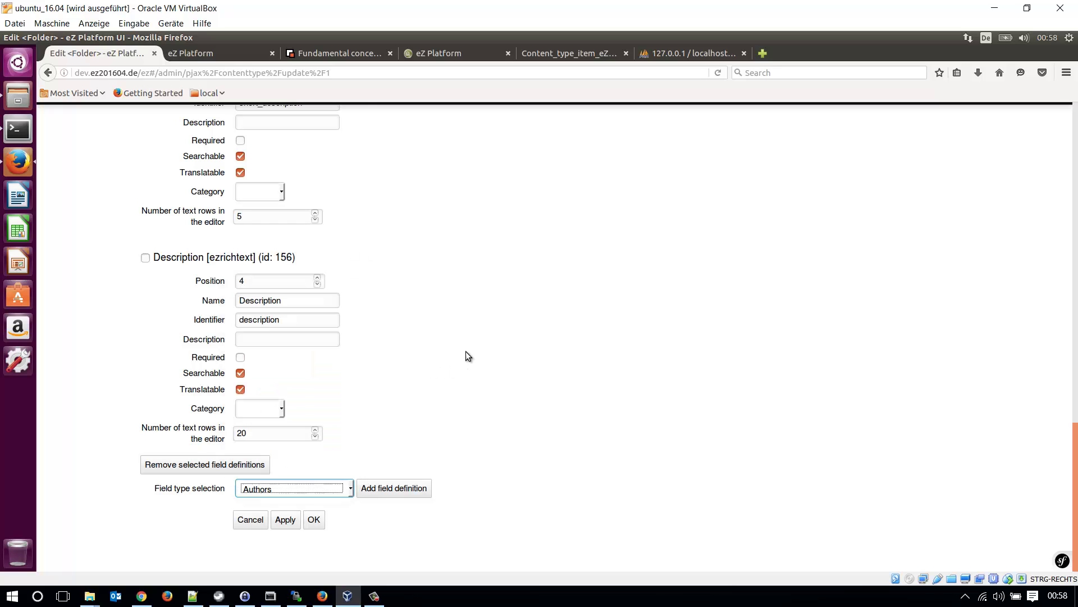
Step: Relate the content type and its set of fields in the diagram to the Folder edit form
{"action": "left_click", "coordinate": [560, 55]}
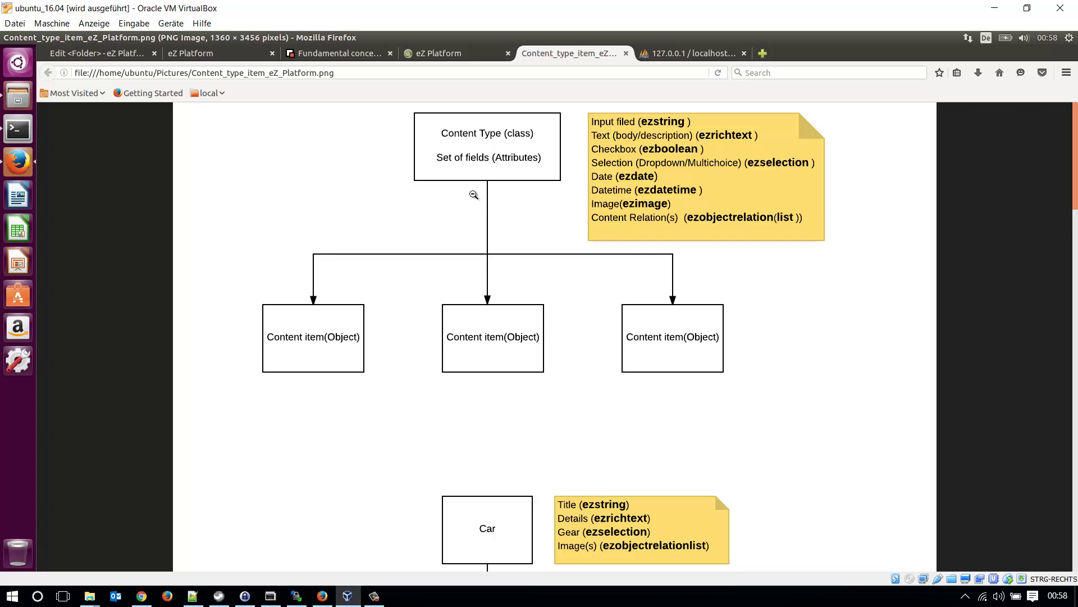
{"action": "left_click", "coordinate": [97, 53]}
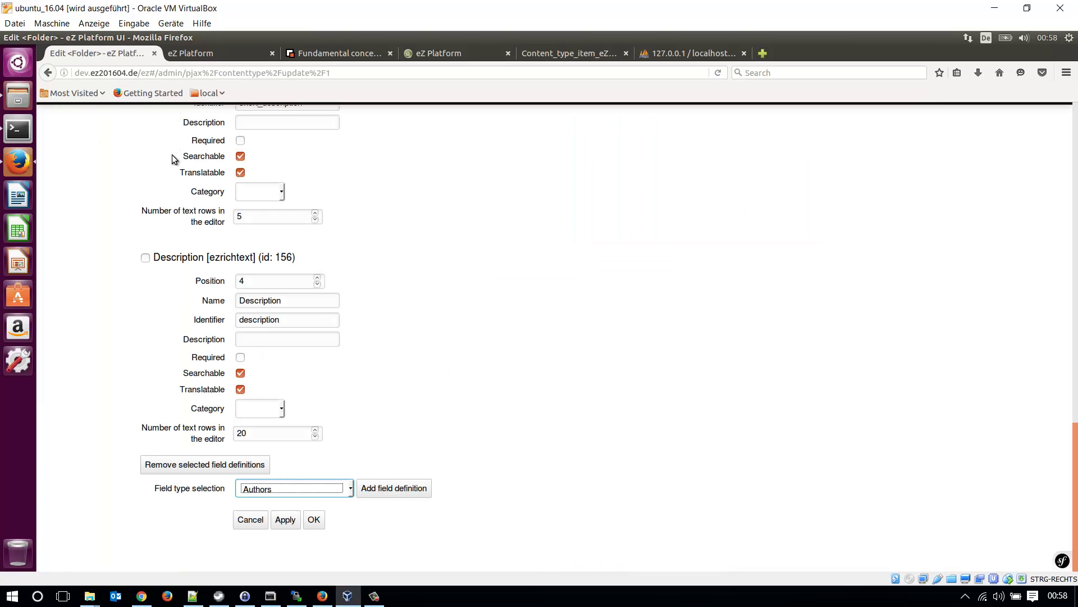
{"action": "scroll", "coordinate": [172, 154], "scroll_direction": "up", "scroll_amount": 20}
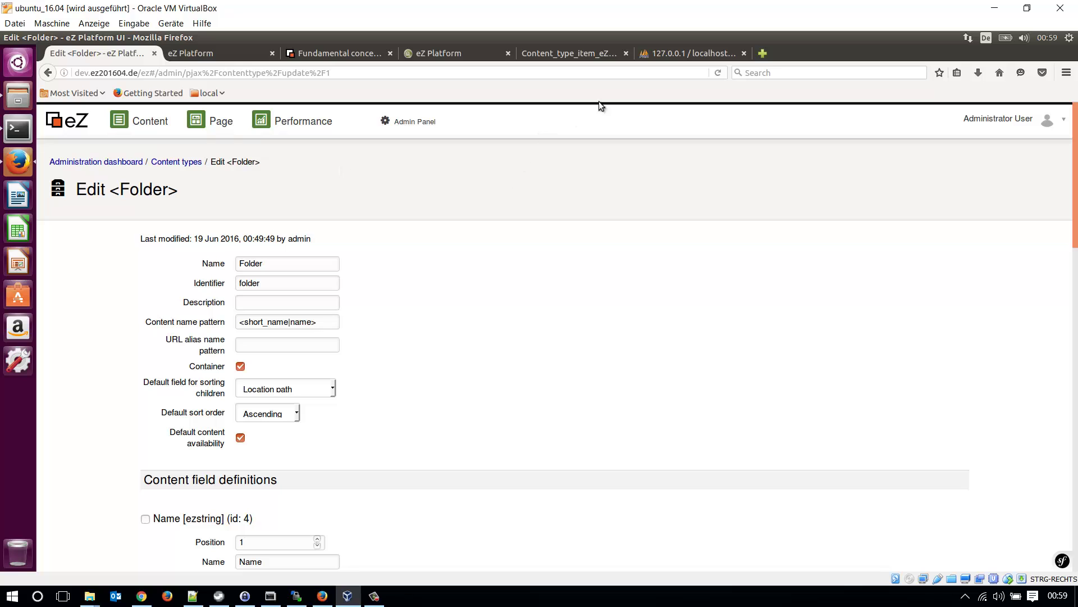
Step: Examine the Vehicle content type example in the diagram, including its fields and its VW, Opel and BMW content items
{"action": "left_click", "coordinate": [580, 54]}
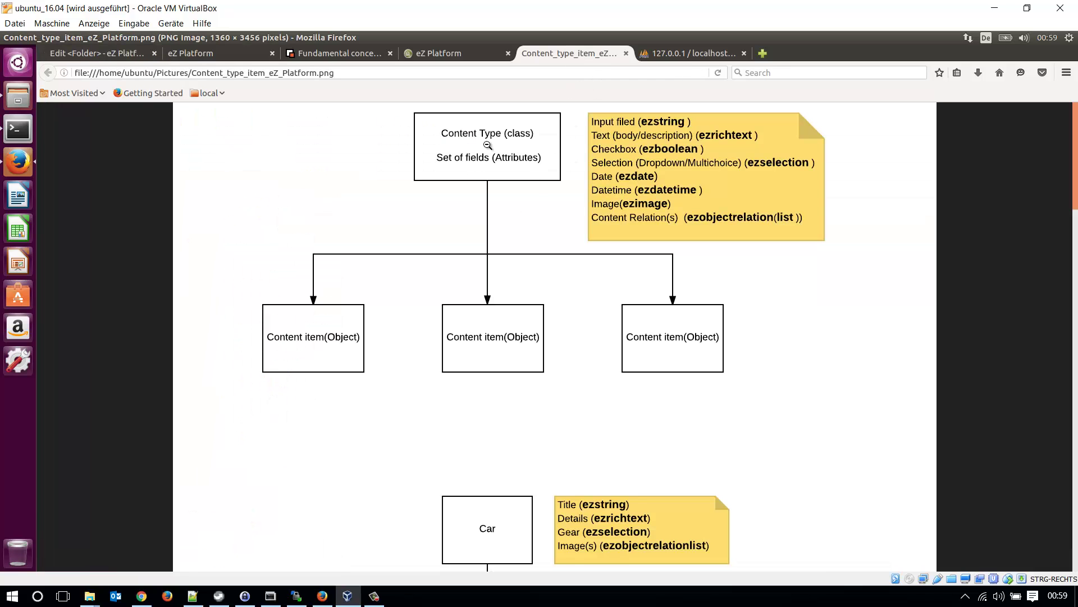
{"action": "scroll", "coordinate": [509, 337], "scroll_direction": "down", "scroll_amount": 1}
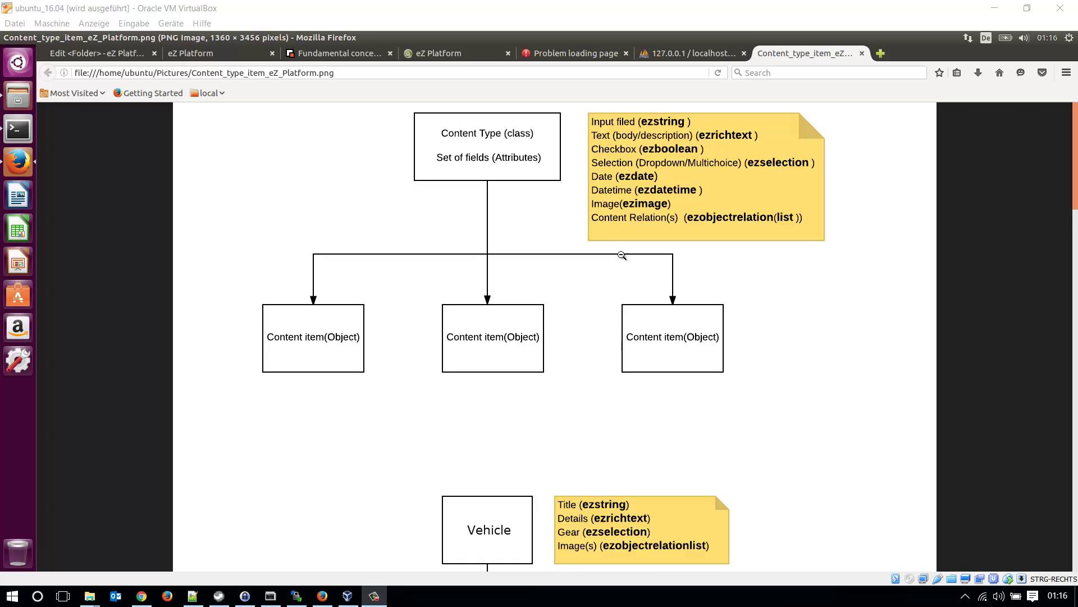
{"action": "scroll", "coordinate": [622, 253], "scroll_direction": "down", "scroll_amount": 5}
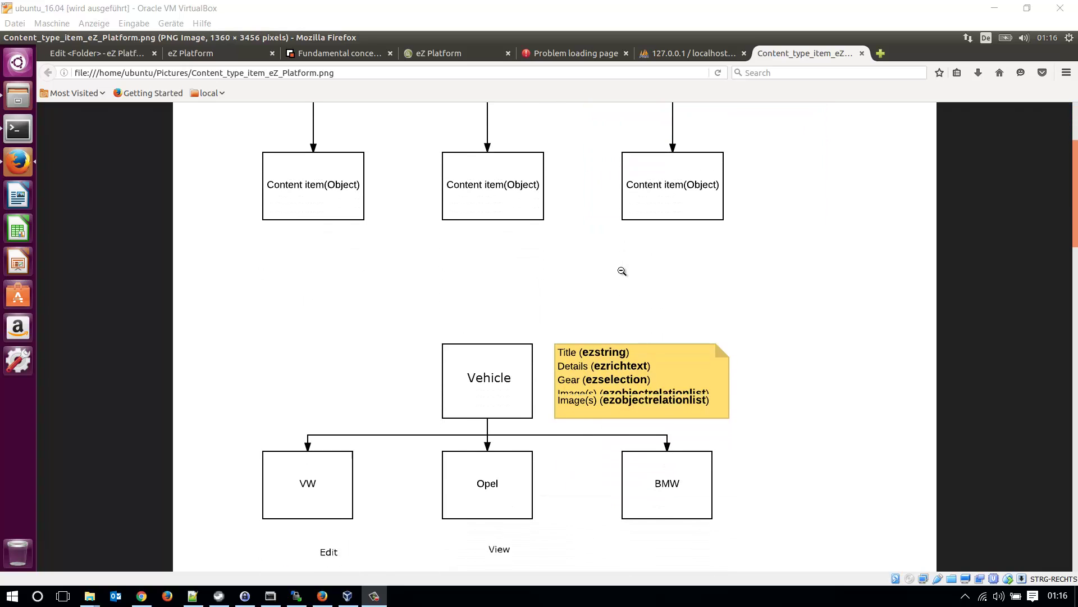
{"action": "scroll", "coordinate": [621, 272], "scroll_direction": "down", "scroll_amount": 1}
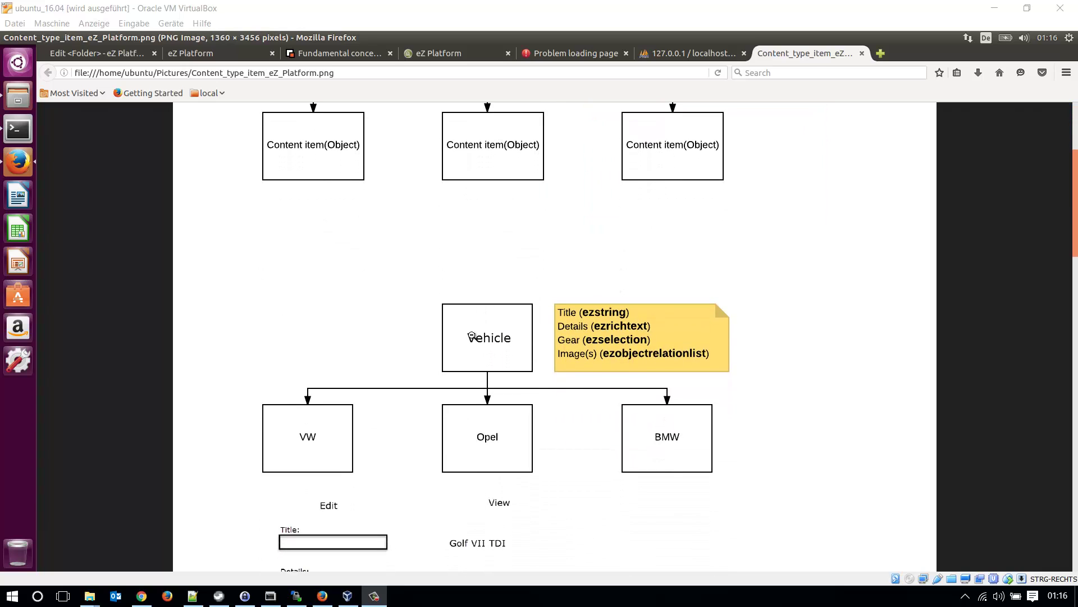
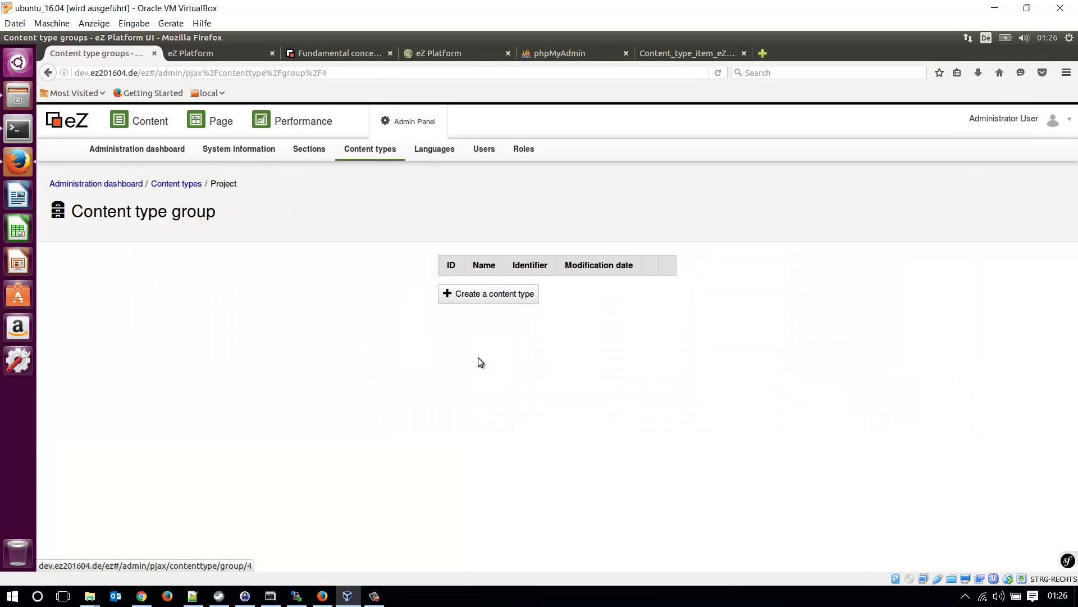
Step: Create a content type in the Project group and name it "Basic Page"
{"action": "left_click", "coordinate": [484, 299]}
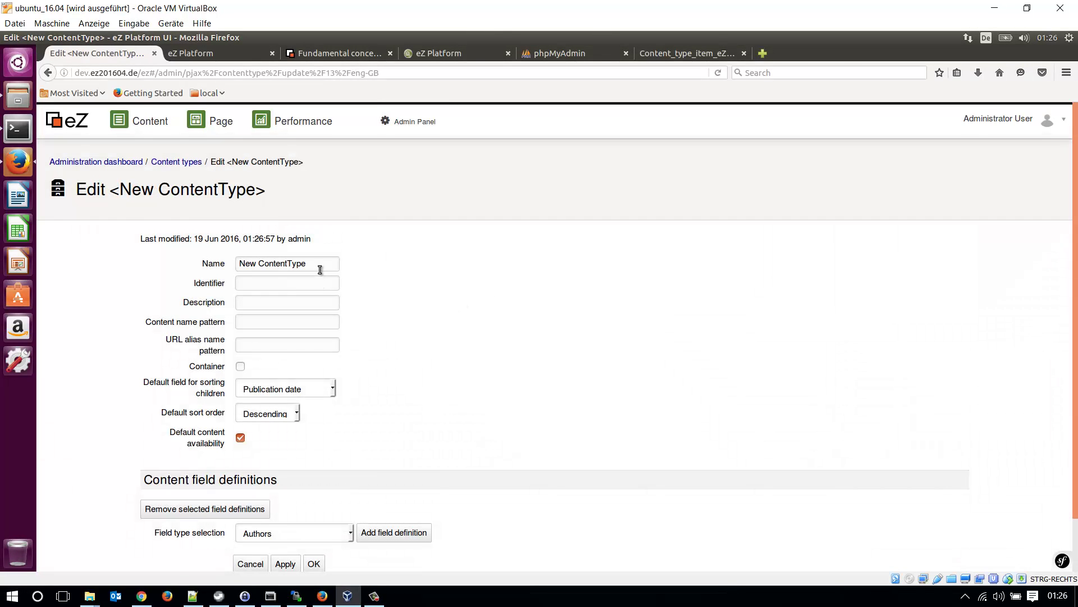
{"action": "left_click_drag", "start_coordinate": [320, 264], "coordinate": [179, 258]}
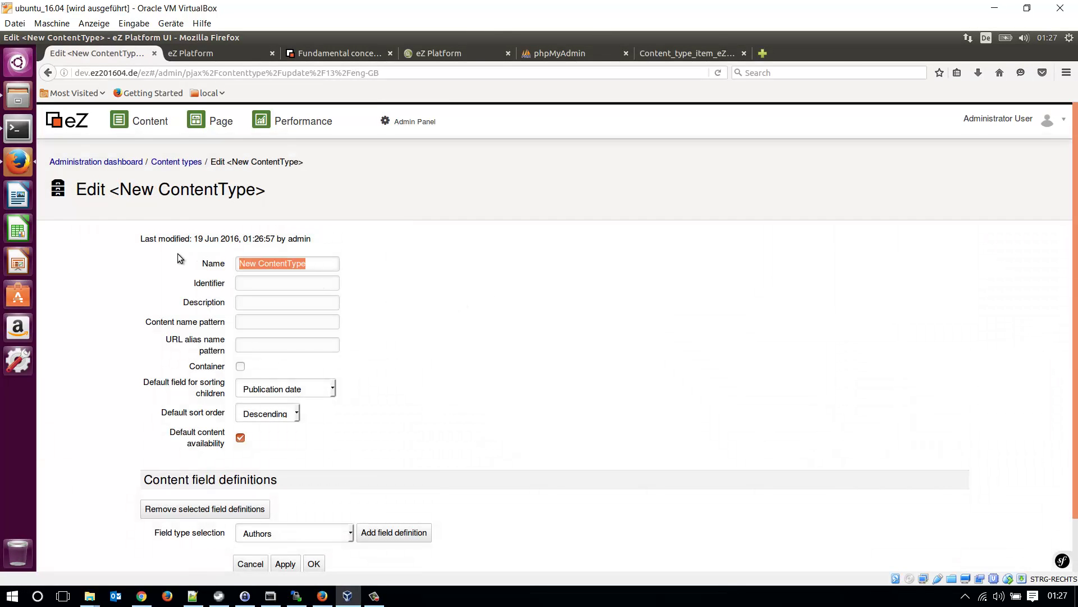
{"action": "key", "text": "BackSpace"}
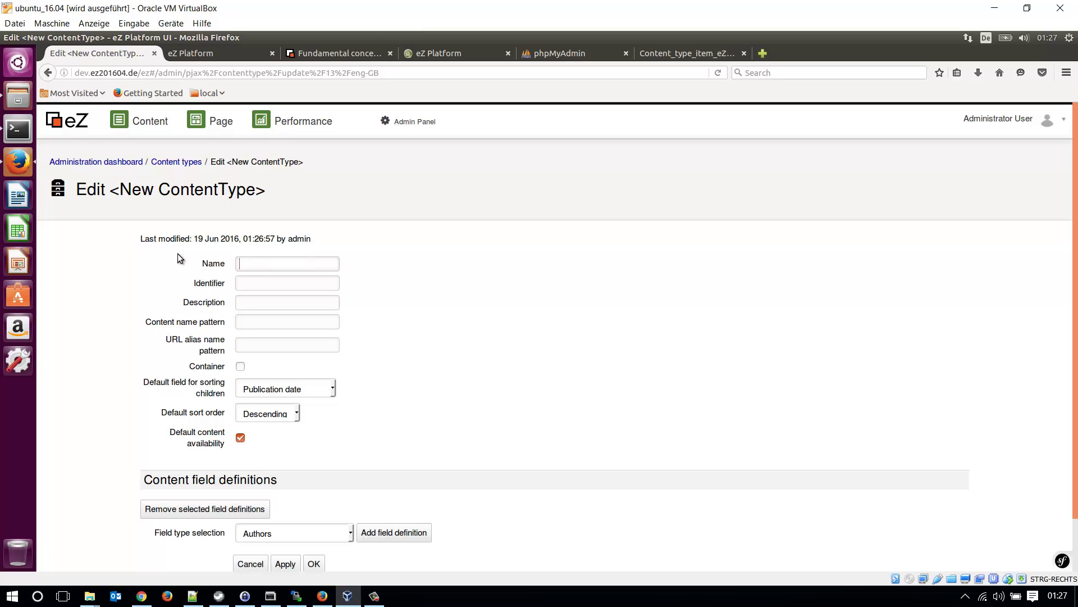
{"action": "type", "text": "Basic Page"}
Step: Set the Basic Page content type's identifier to "basic_page"
{"action": "key", "text": "Tab"}
{"action": "type", "text": "page_ba"}
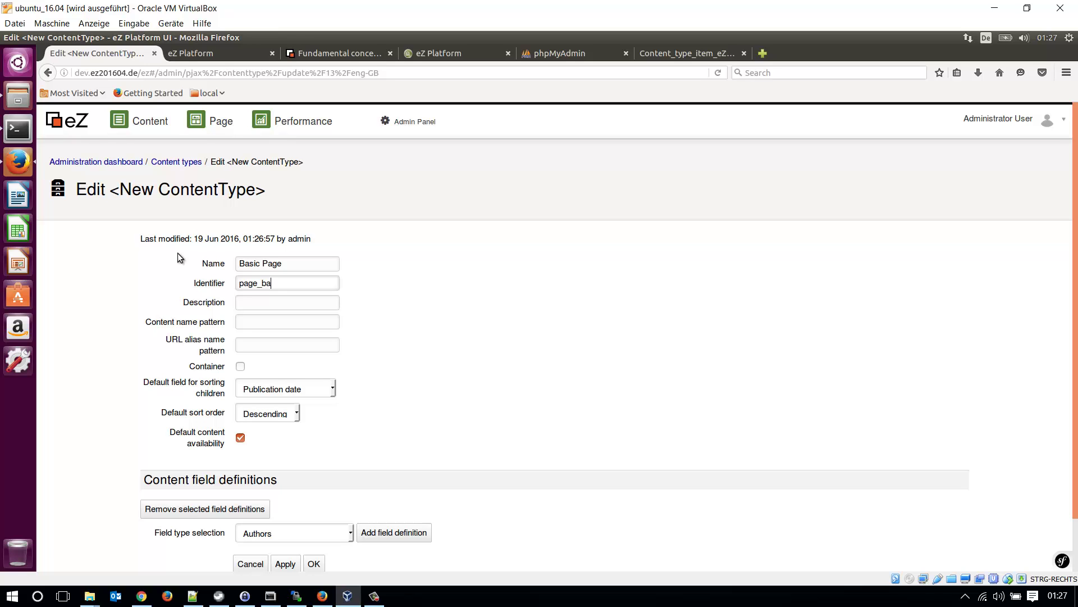
{"action": "key", "text": "BackSpace"}
{"action": "key", "text": "BackSpace"}
{"action": "key", "text": "BackSpace"}
{"action": "key", "text": "BackSpace"}
{"action": "key", "text": "BackSpace"}
{"action": "key", "text": "BackSpace"}
{"action": "key", "text": "BackSpace"}
{"action": "type", "text": "basic_page"}
Step: Check the Pagelayout section of the Content_type_item_eZ_Platform.png diagram and make the Basic Page content type a container
{"action": "left_click", "coordinate": [666, 53]}
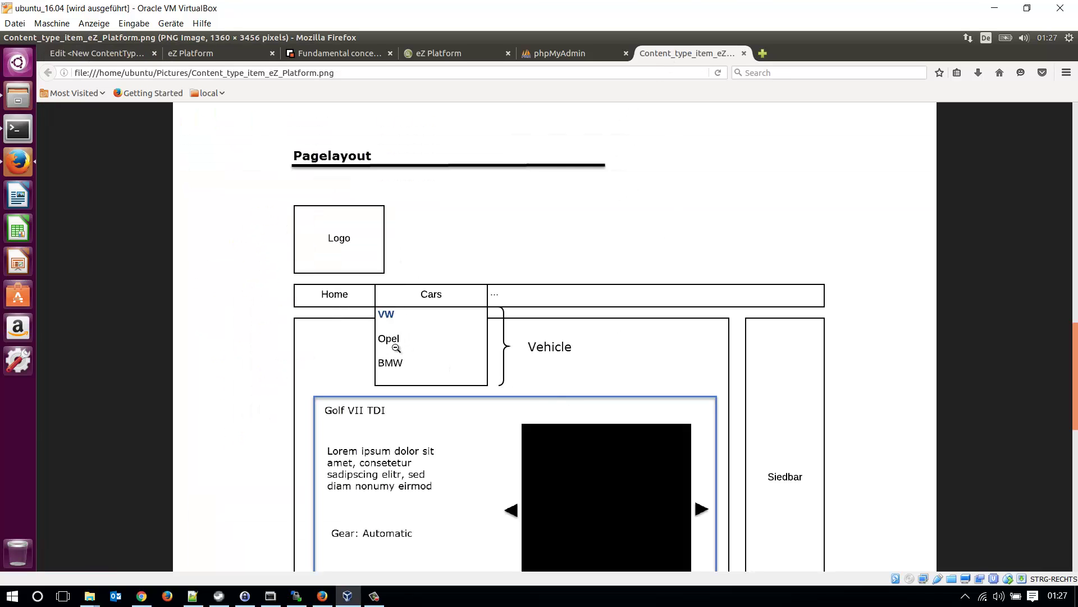
{"action": "left_click", "coordinate": [119, 54]}
{"action": "scroll", "coordinate": [309, 386], "scroll_direction": "down", "scroll_amount": 1}
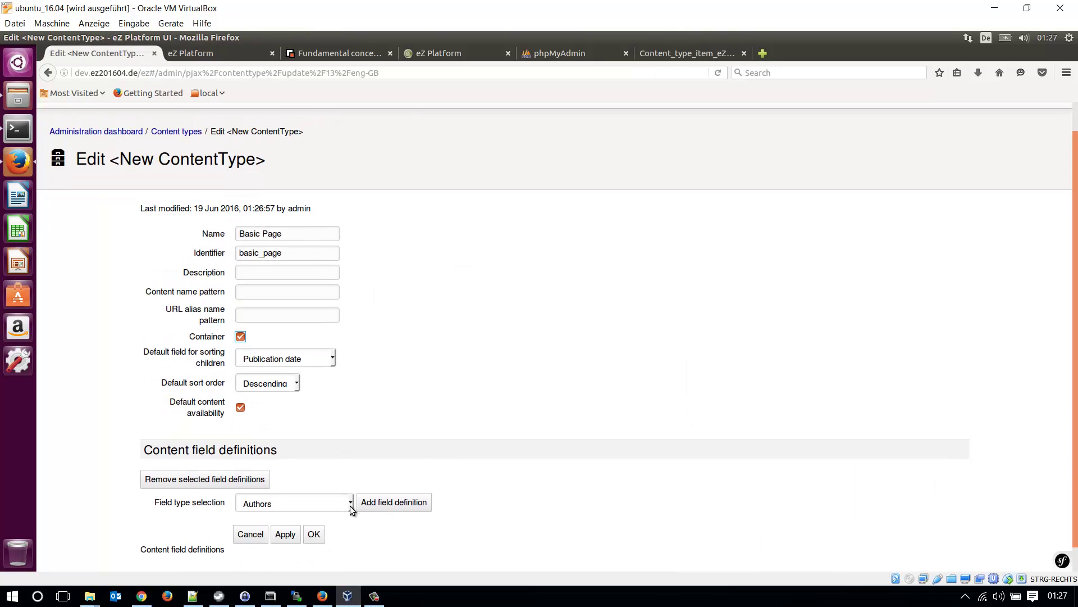
Step: Add a Text line field definition to the Basic Page content type
{"action": "left_click", "coordinate": [349, 505]}
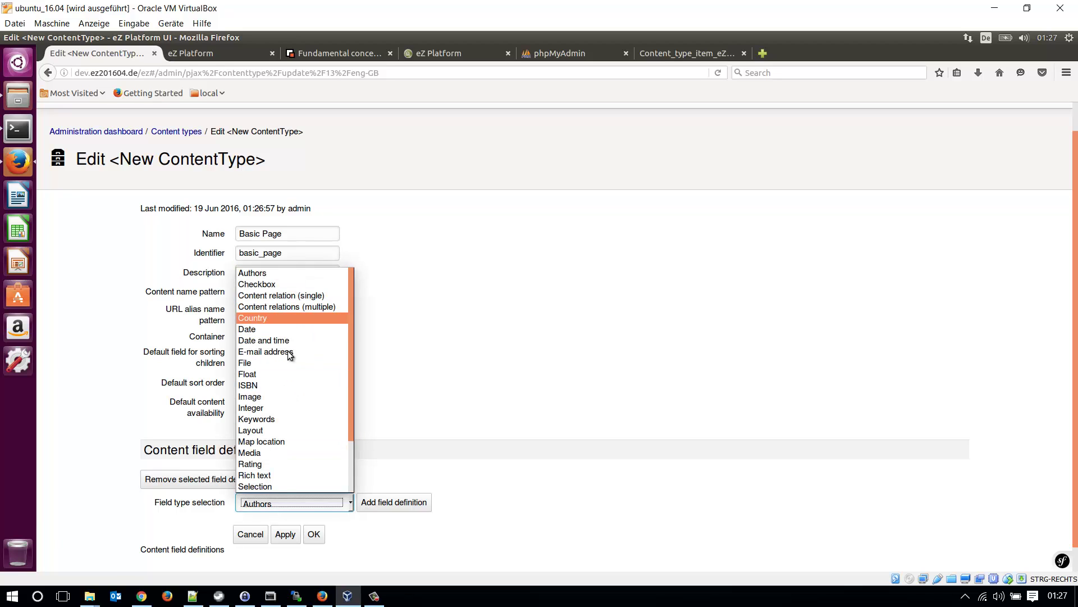
{"action": "scroll", "coordinate": [275, 418], "scroll_direction": "down", "scroll_amount": 2}
{"action": "left_click", "coordinate": [274, 456]}
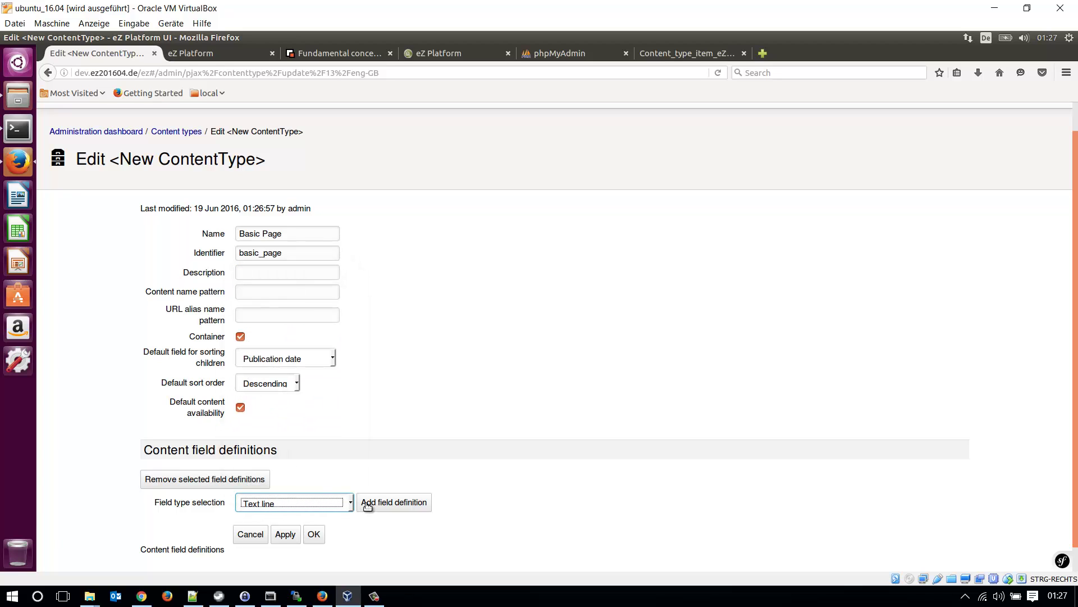
{"action": "left_click", "coordinate": [392, 502]}
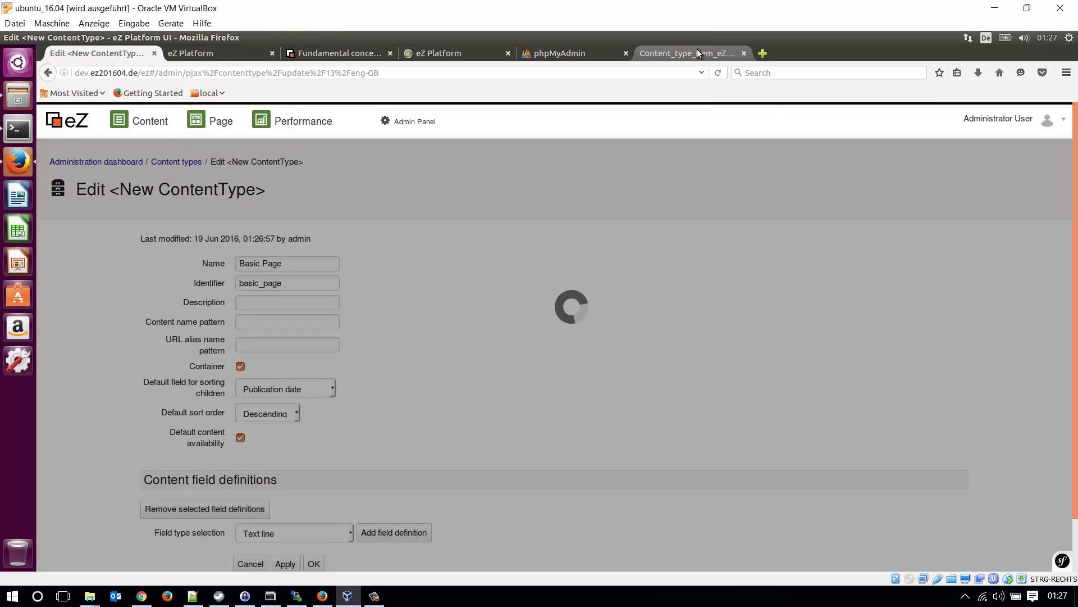
Step: Consult the Vehicle field list in the diagram and give the new text line field the name "Name" and identifier "name"
{"action": "left_click", "coordinate": [698, 53]}
{"action": "scroll", "coordinate": [635, 365], "scroll_direction": "up", "scroll_amount": 5}
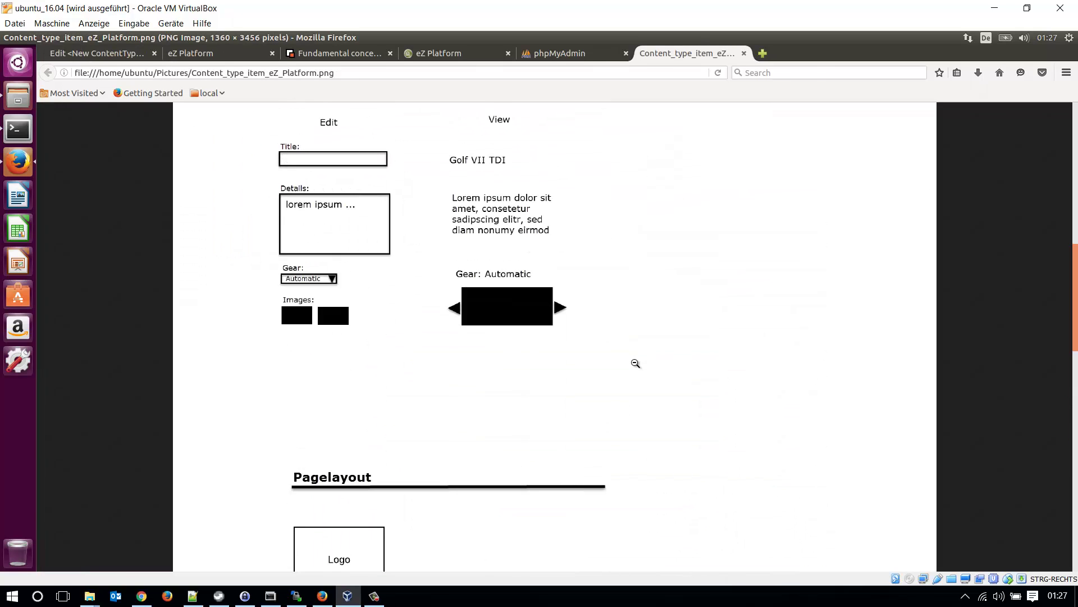
{"action": "scroll", "coordinate": [636, 364], "scroll_direction": "up", "scroll_amount": 5}
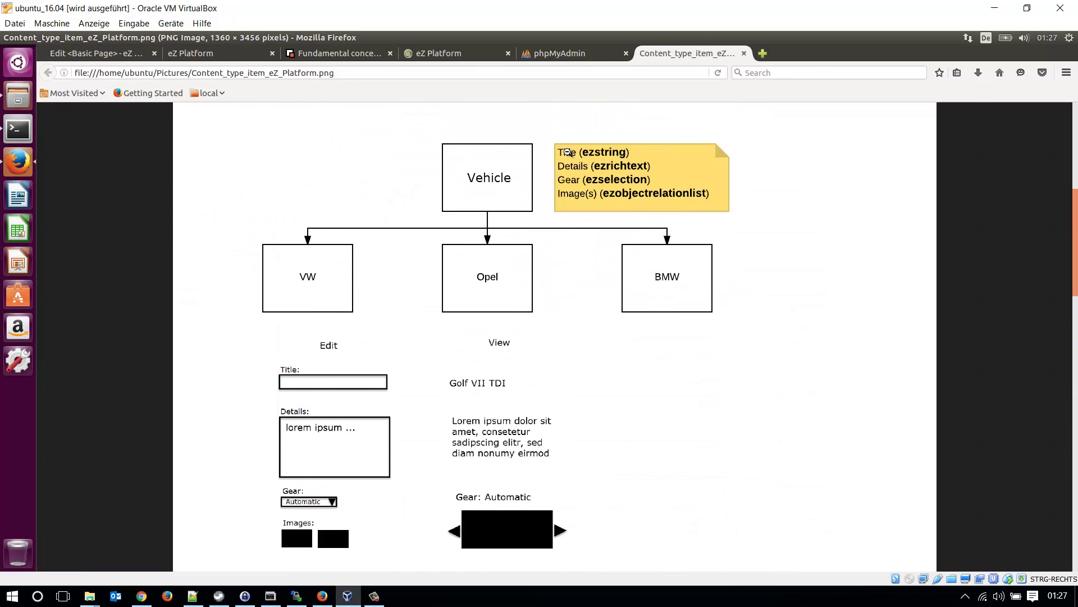
{"action": "left_click", "coordinate": [116, 55]}
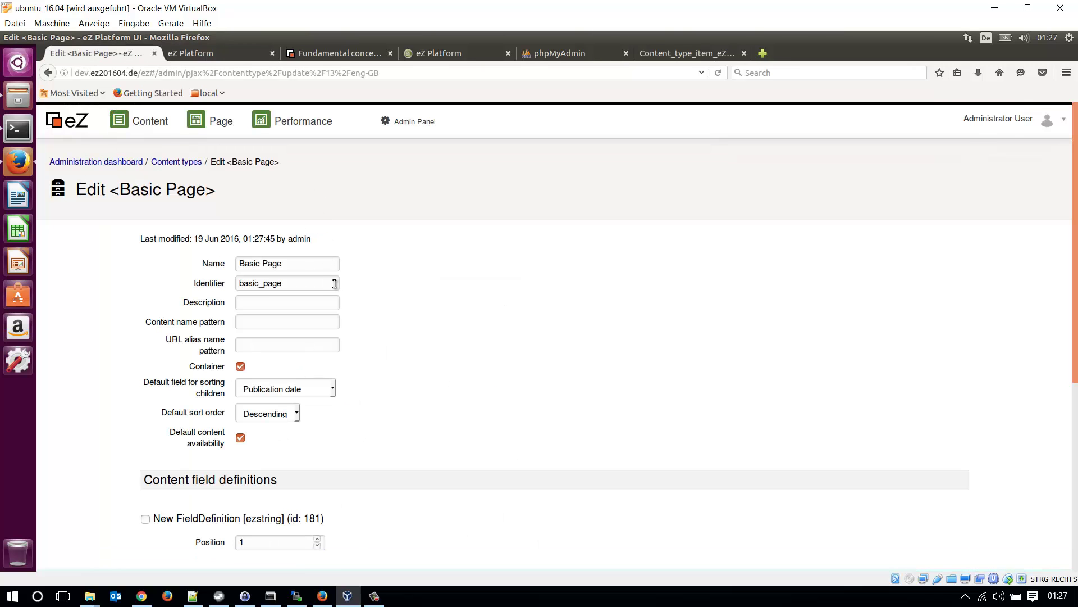
{"action": "scroll", "coordinate": [335, 494], "scroll_direction": "down", "scroll_amount": 5}
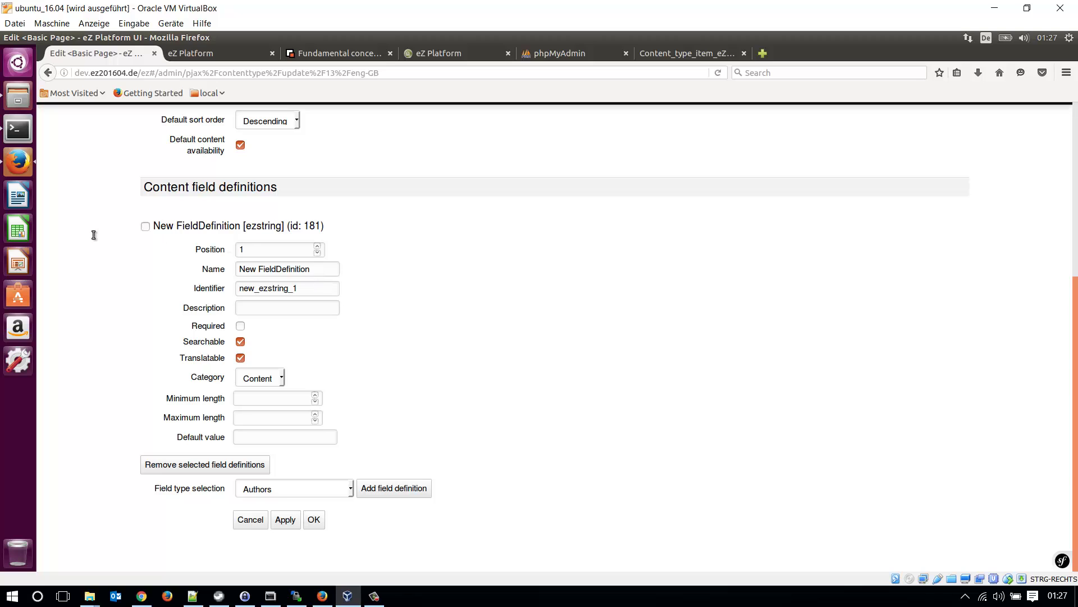
{"action": "key", "text": "Tab"}
{"action": "type", "text": "Name"}
{"action": "key", "text": "Tab"}
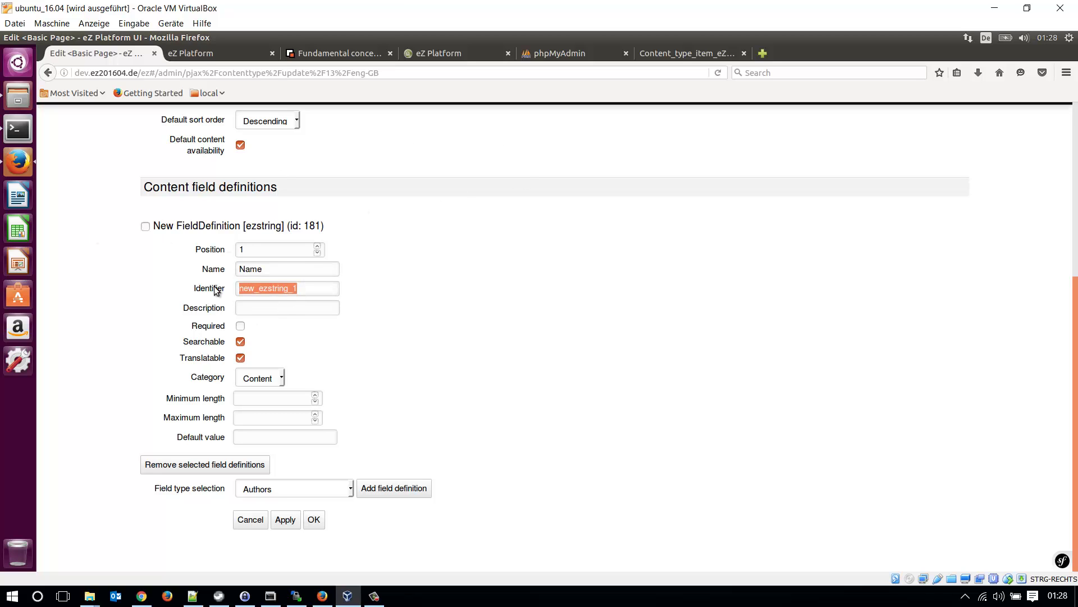
{"action": "type", "text": "name"}
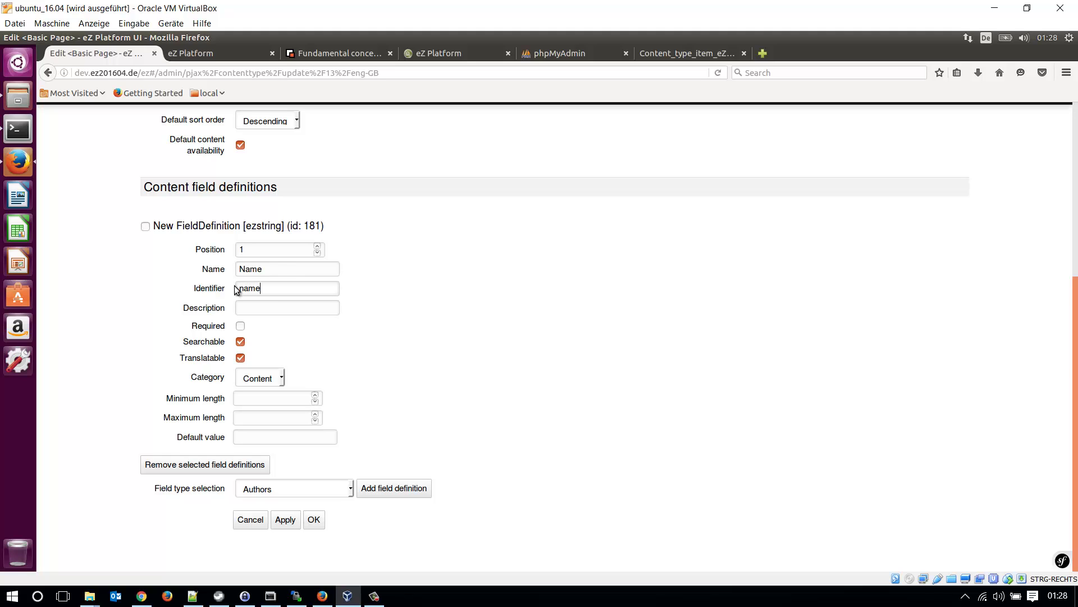
Step: Set the Basic Page content type's URL alias name pattern to "<name>", using the text line field's identifier
{"action": "double_click", "coordinate": [237, 289]}
{"action": "scroll", "coordinate": [286, 332], "scroll_direction": "up", "scroll_amount": 5}
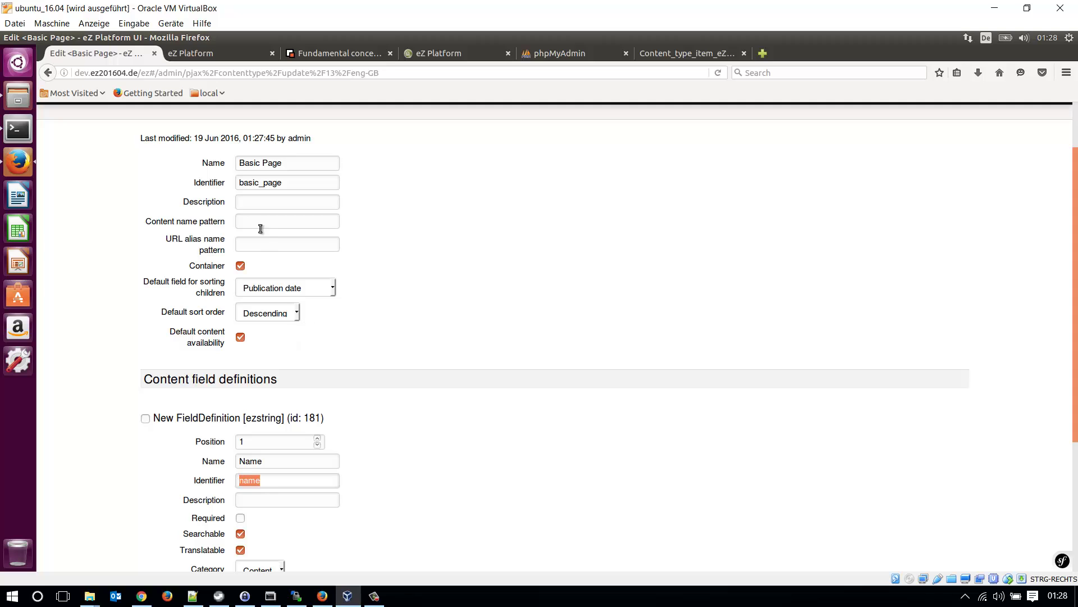
{"action": "left_click", "coordinate": [254, 243]}
{"action": "type", "text": "<name>"}
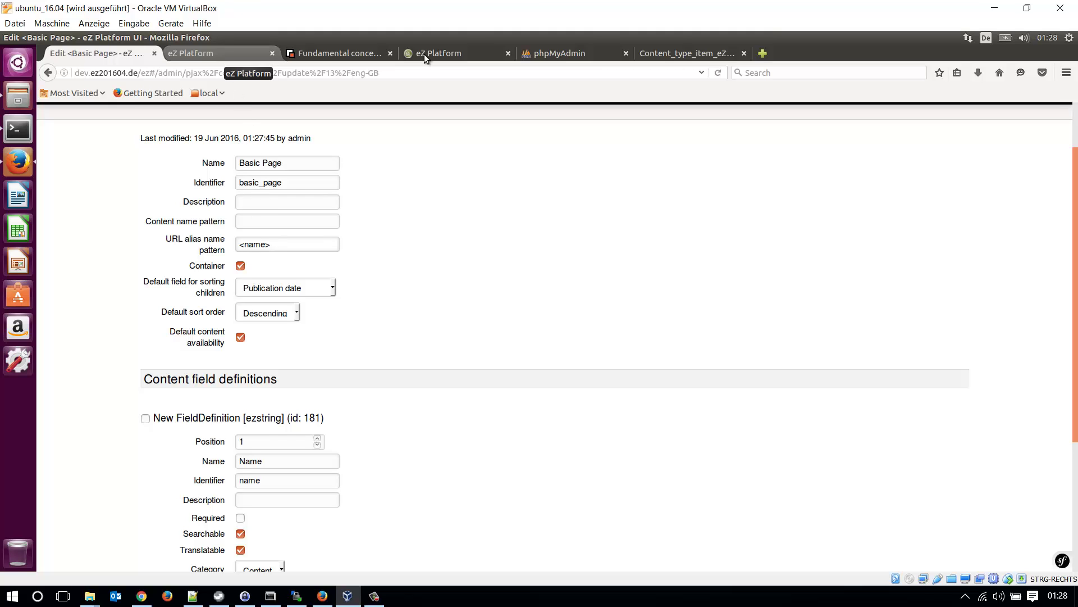
Step: Recheck the Vehicle fields in the diagram and add a Text block field definition to the Basic Page content type
{"action": "left_click", "coordinate": [675, 53]}
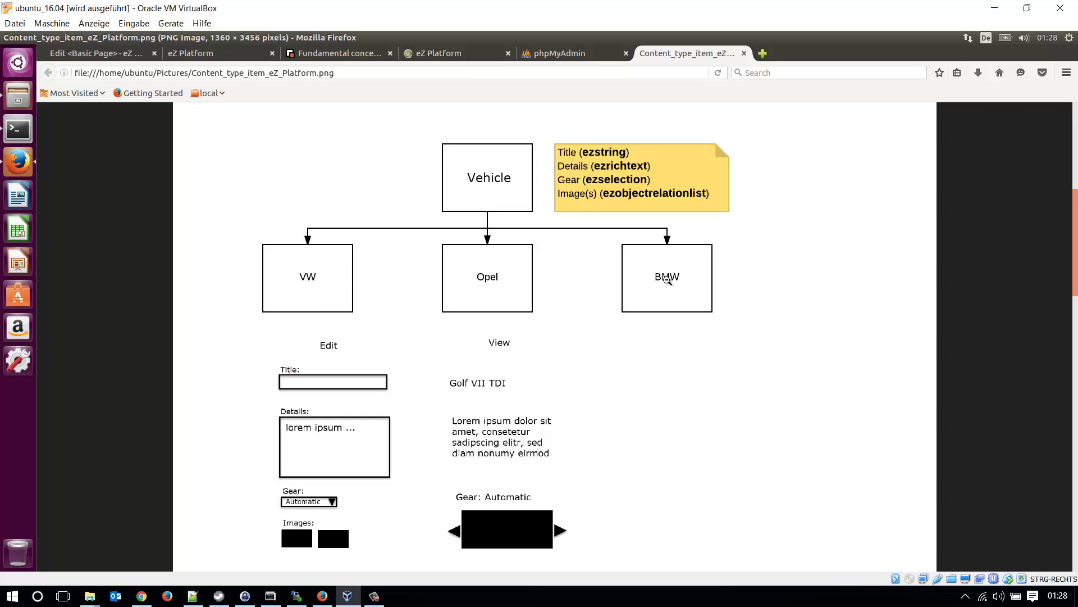
{"action": "left_click", "coordinate": [337, 71]}
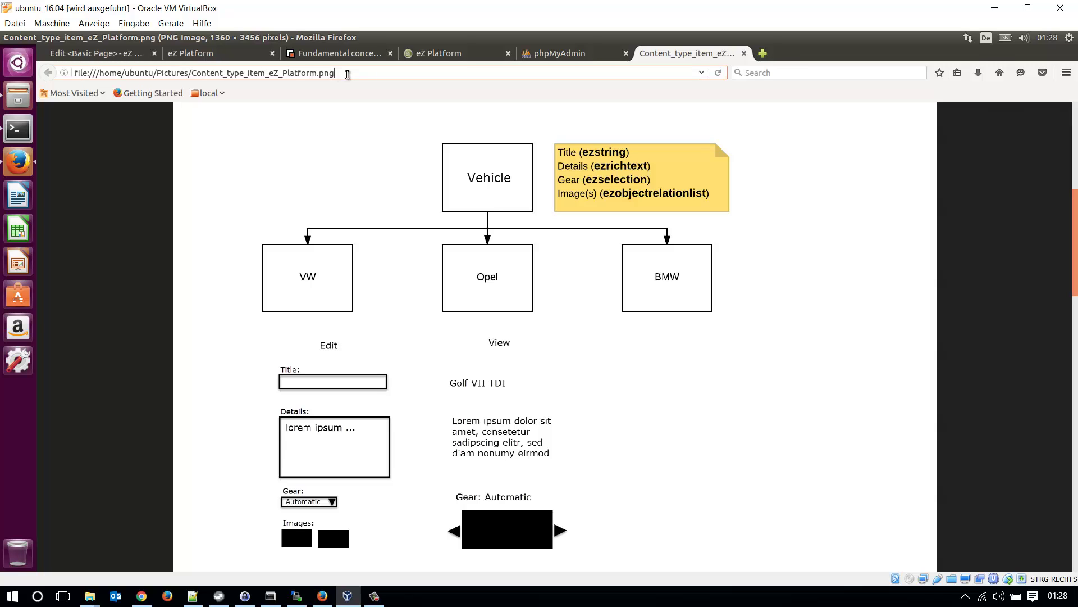
{"action": "left_click", "coordinate": [104, 63]}
{"action": "scroll", "coordinate": [450, 423], "scroll_direction": "down", "scroll_amount": 5}
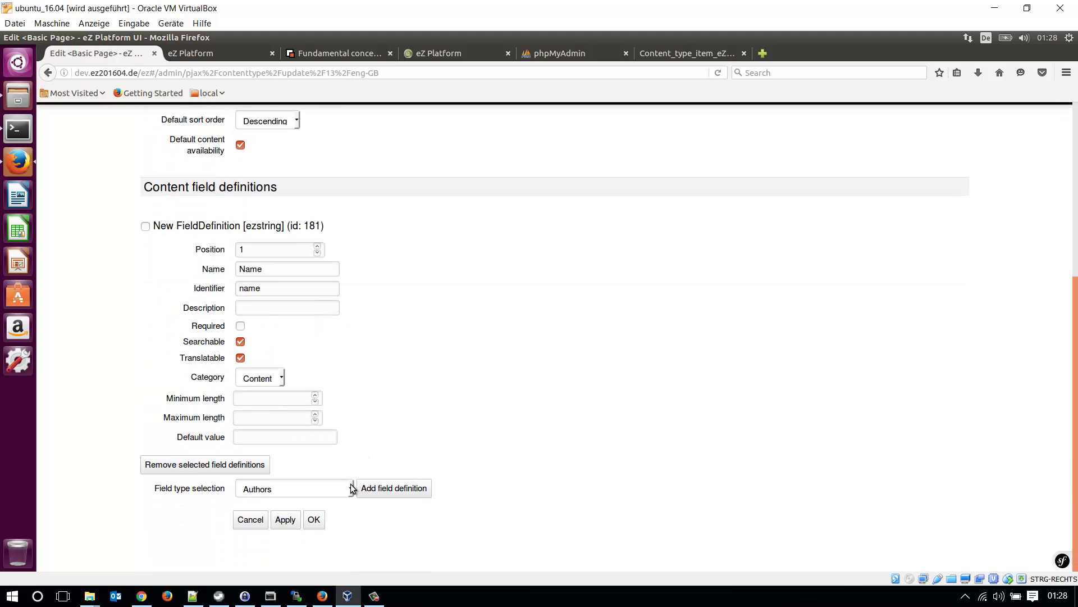
{"action": "left_click", "coordinate": [352, 488]}
{"action": "scroll", "coordinate": [310, 436], "scroll_direction": "down", "scroll_amount": 2}
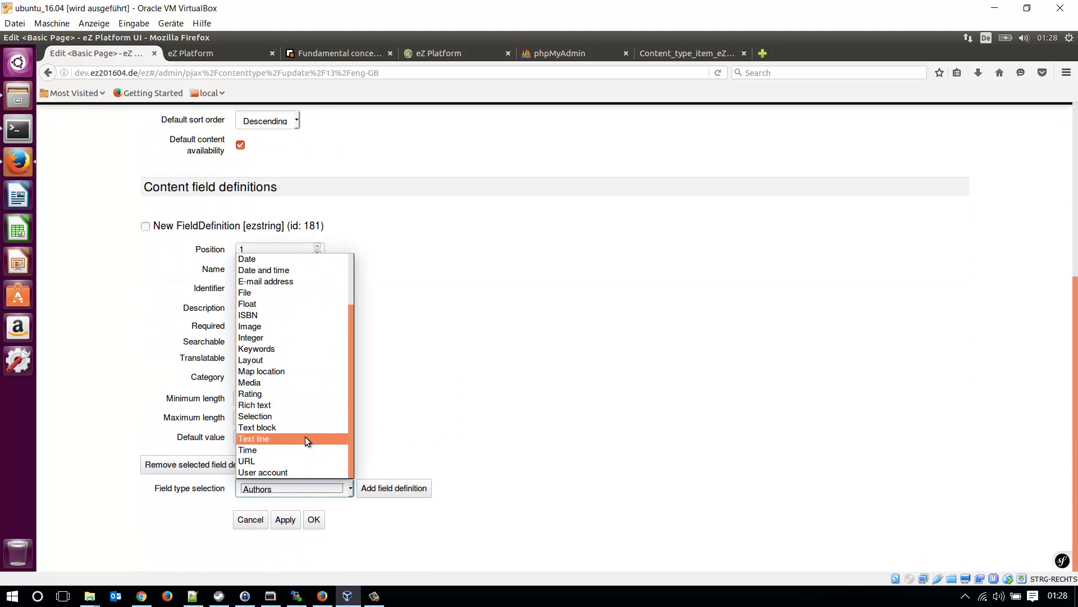
{"action": "left_click", "coordinate": [305, 428]}
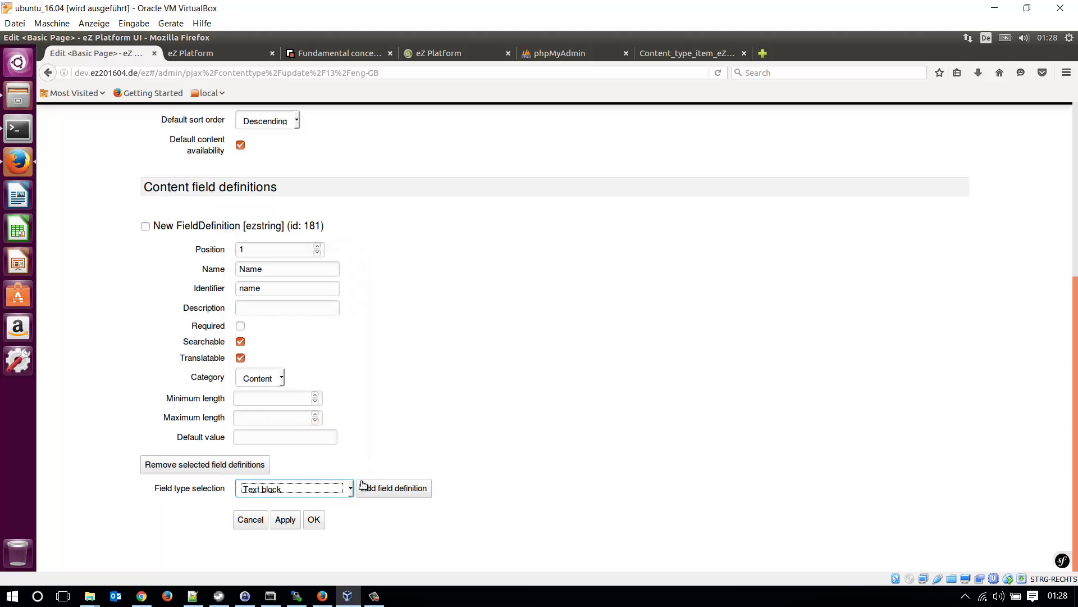
{"action": "left_click", "coordinate": [392, 490]}
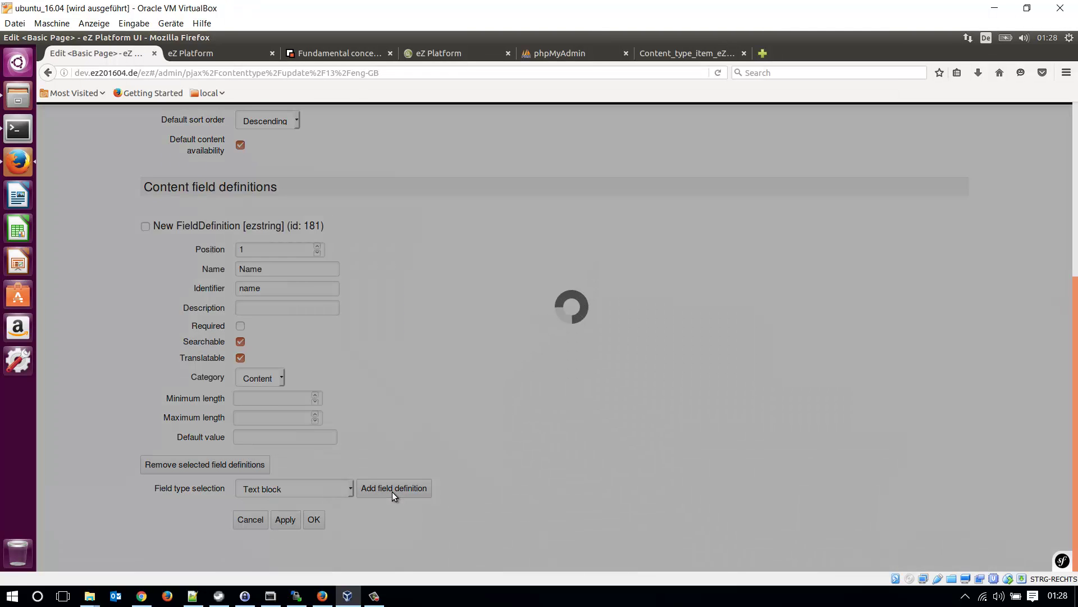
Step: Give the new text block field the name "Body" and the identifier "body"
{"action": "scroll", "coordinate": [380, 421], "scroll_direction": "down", "scroll_amount": 8}
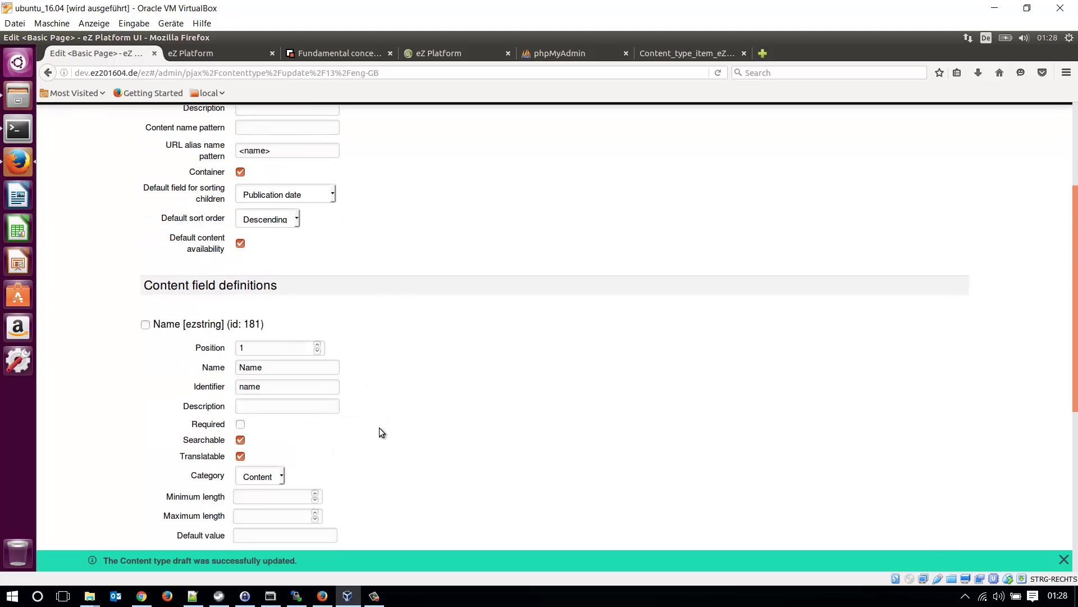
{"action": "scroll", "coordinate": [287, 381], "scroll_direction": "down", "scroll_amount": 1}
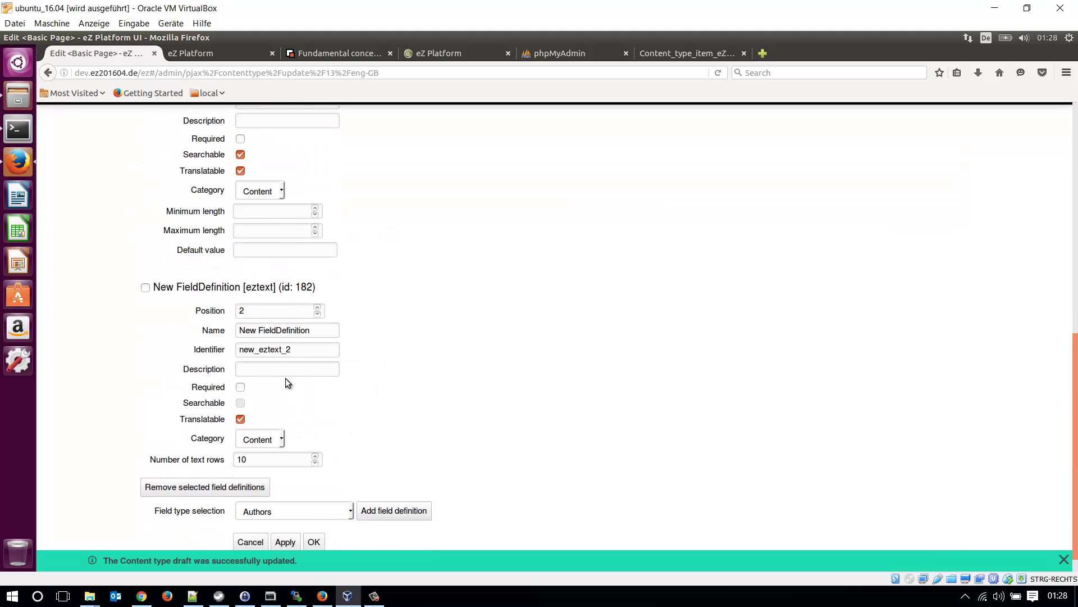
{"action": "left_click_drag", "start_coordinate": [313, 308], "coordinate": [296, 308]}
{"action": "key", "text": "ctrl+a"}
{"action": "type", "text": "B"}
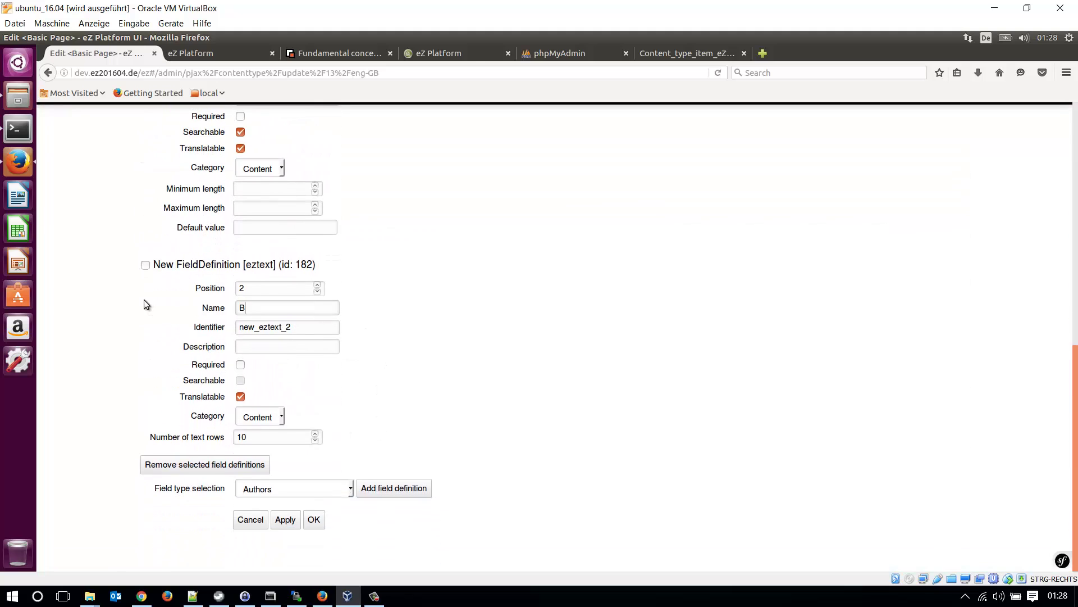
{"action": "type", "text": "ody"}
{"action": "key", "text": "Tab"}
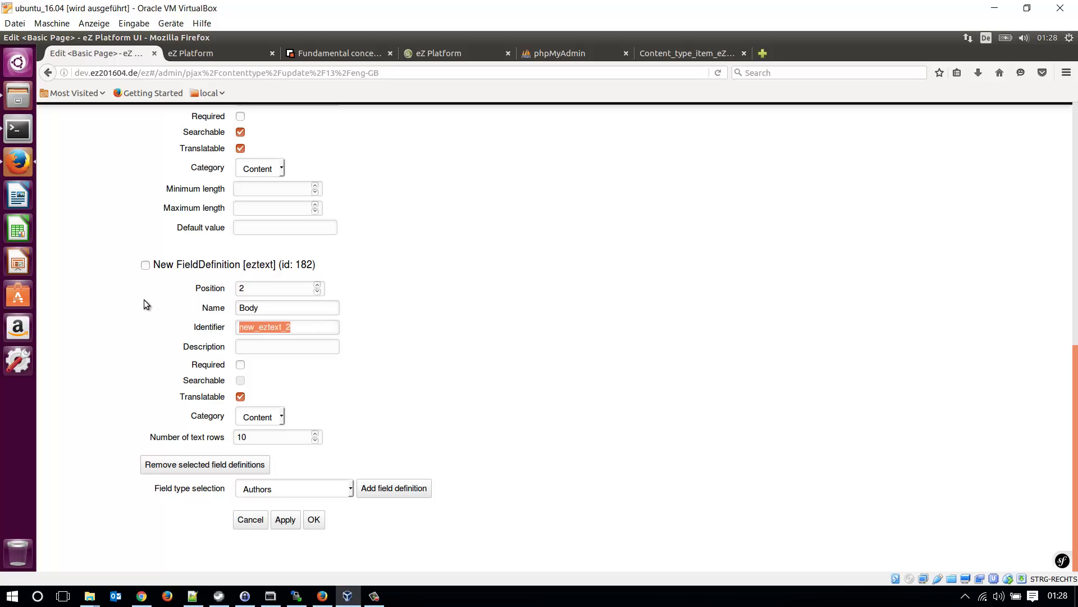
{"action": "type", "text": "body"}
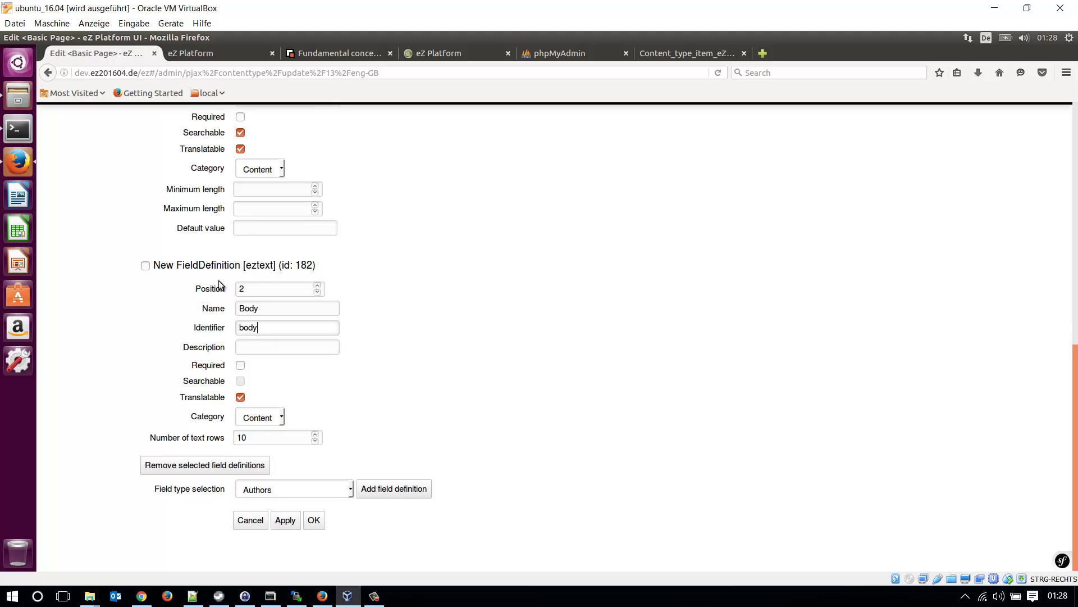
Step: Make the Name field of the Basic Page content type required
{"action": "scroll", "coordinate": [245, 169], "scroll_direction": "up", "scroll_amount": 1}
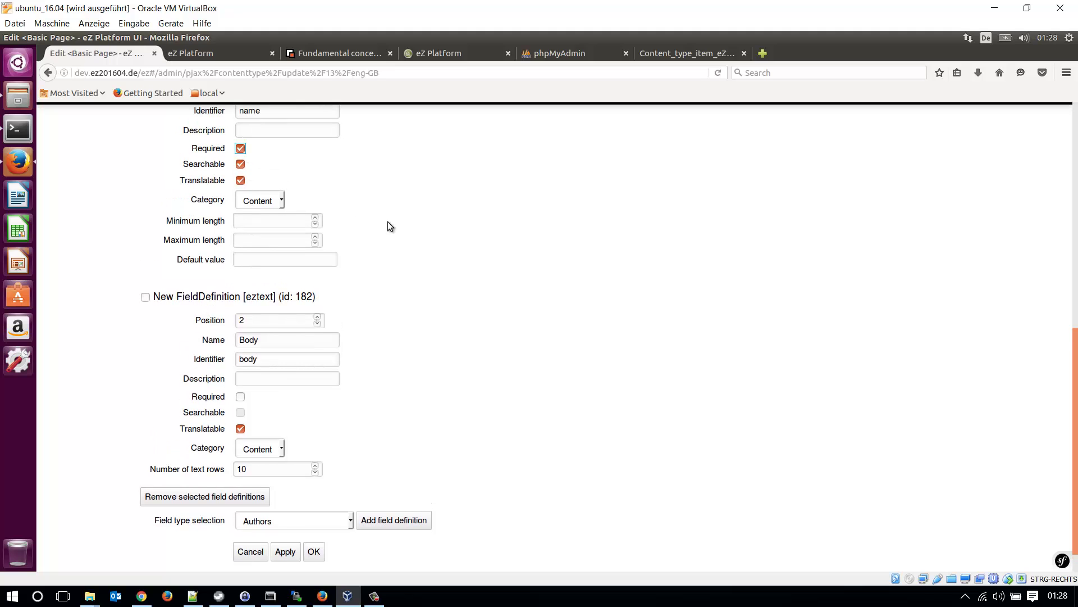
{"action": "scroll", "coordinate": [386, 225], "scroll_direction": "up", "scroll_amount": 2}
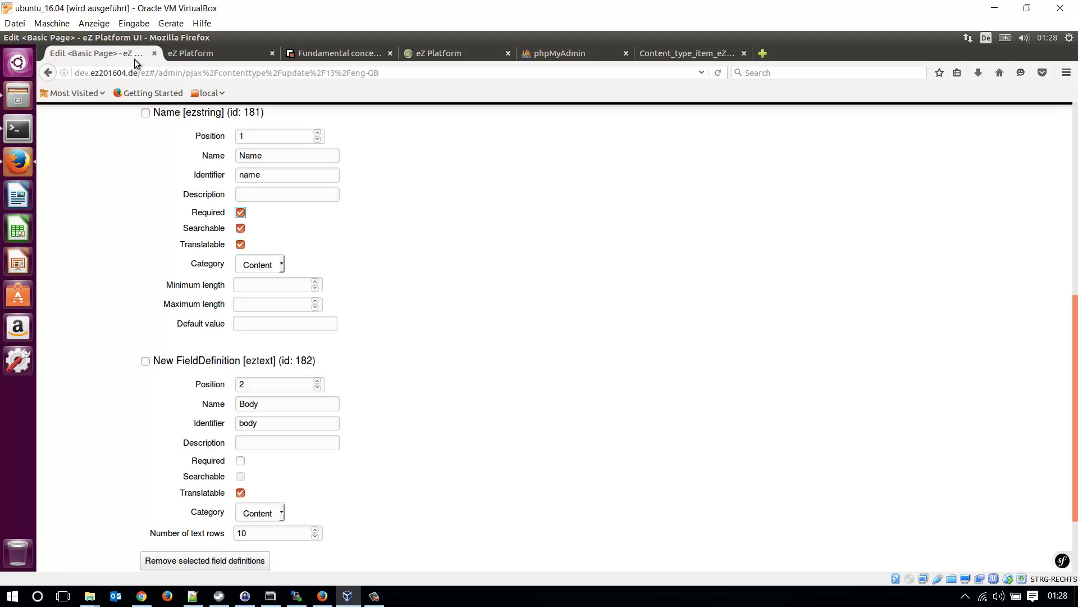
{"action": "scroll", "coordinate": [235, 341], "scroll_direction": "down", "scroll_amount": 3}
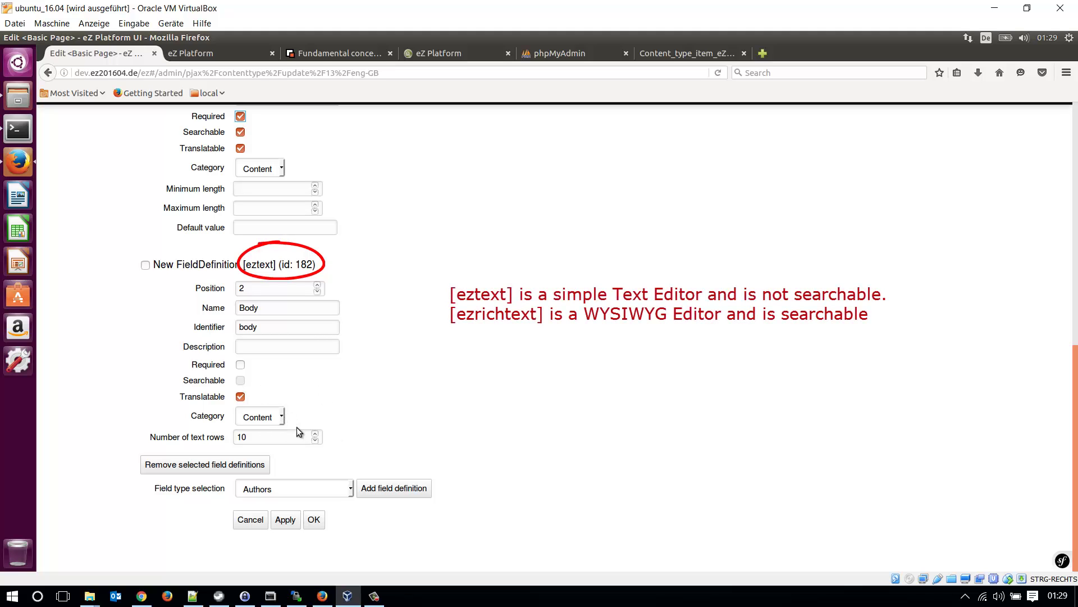
Step: Recheck the Vehicle fields in the diagram and add a Selection field definition to the Basic Page content type
{"action": "left_click", "coordinate": [682, 52]}
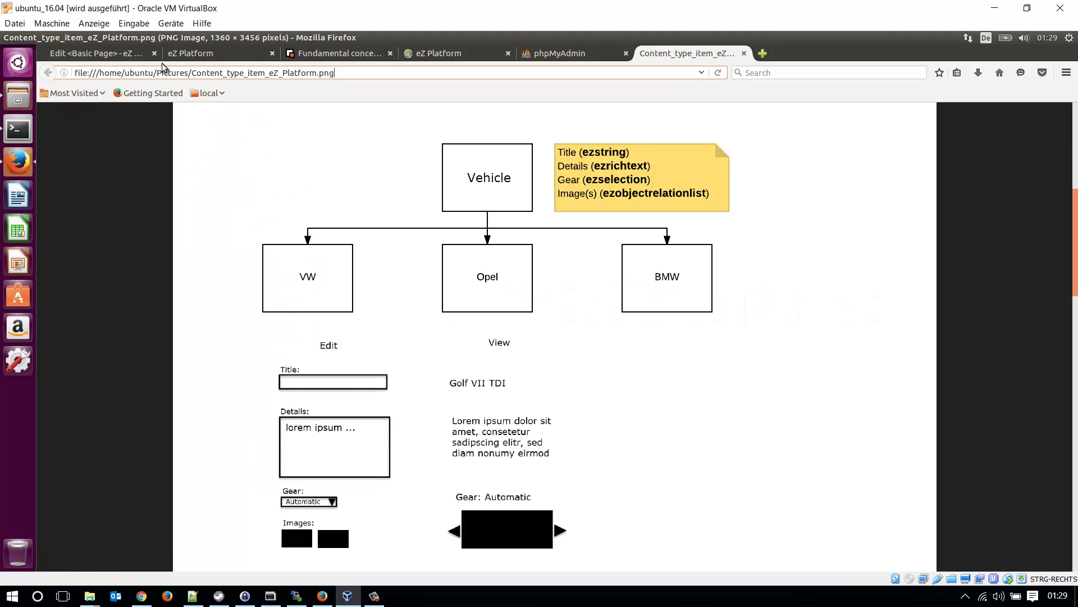
{"action": "left_click", "coordinate": [100, 55]}
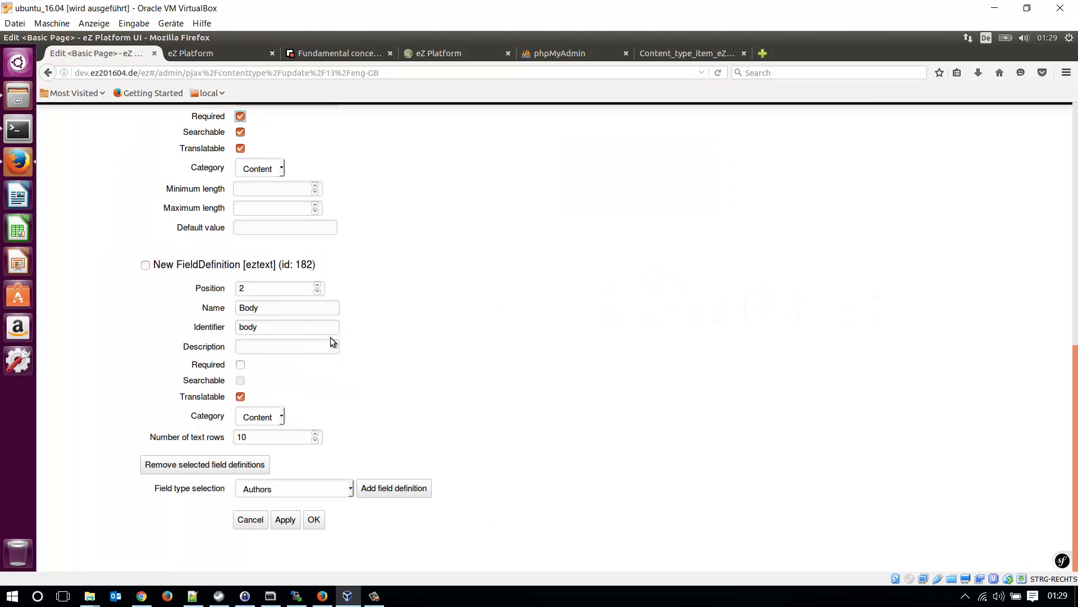
{"action": "left_click", "coordinate": [351, 490]}
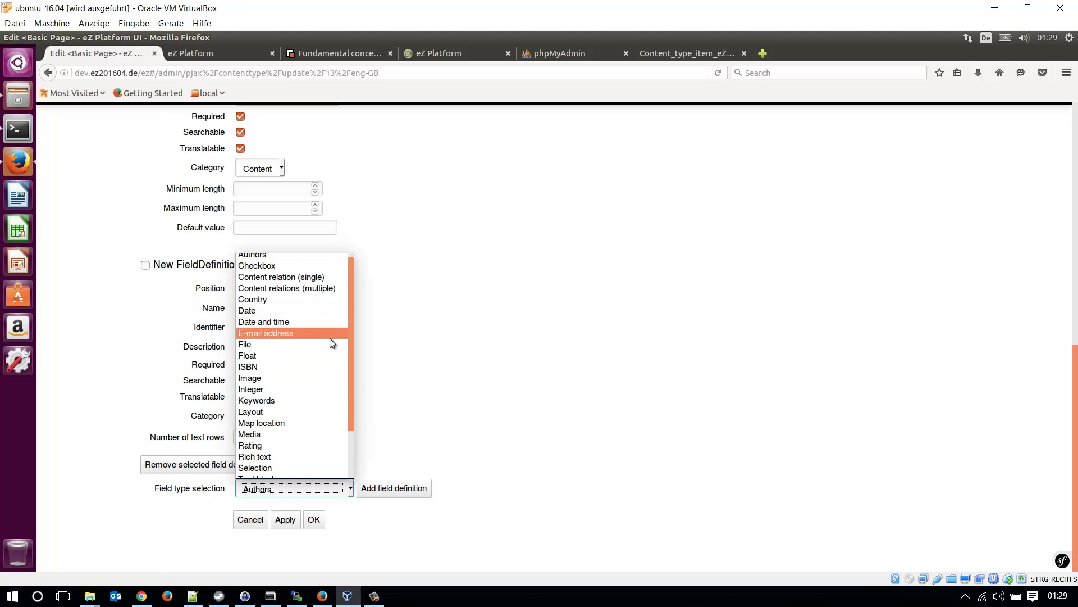
{"action": "scroll", "coordinate": [329, 340], "scroll_direction": "down", "scroll_amount": 2}
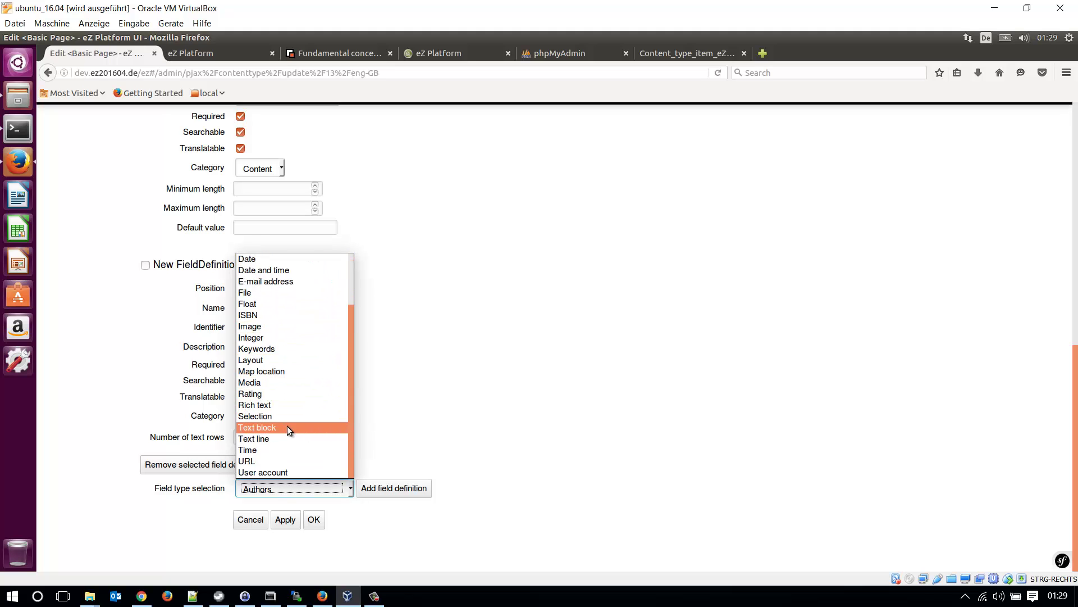
{"action": "left_click", "coordinate": [287, 419]}
{"action": "left_click", "coordinate": [379, 494]}
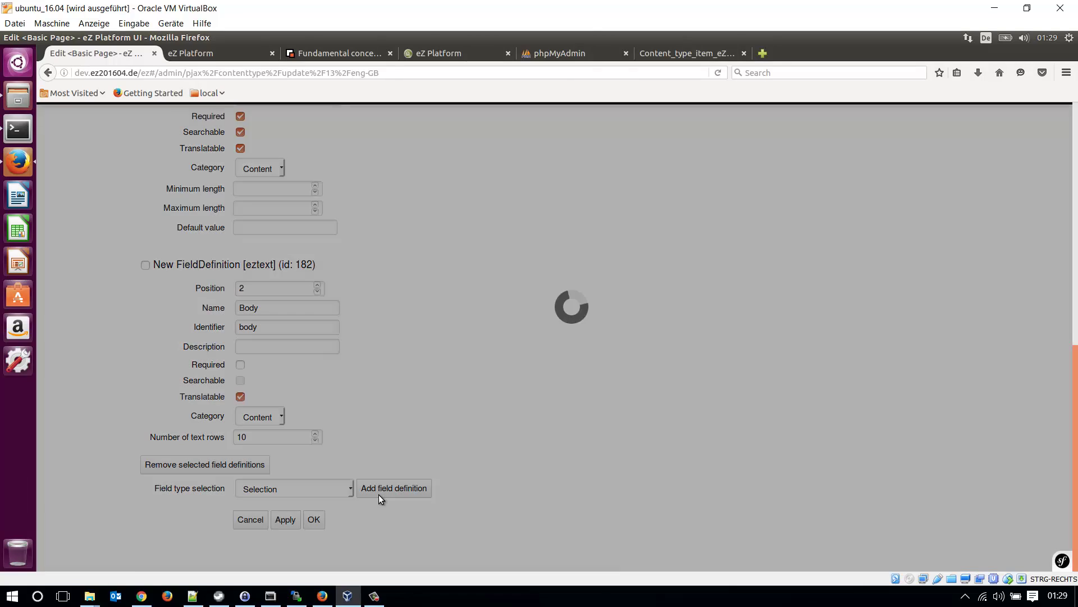
Step: Give the new selection field the name "Gear" and the identifier "gear"
{"action": "scroll", "coordinate": [379, 497], "scroll_direction": "down", "scroll_amount": 4}
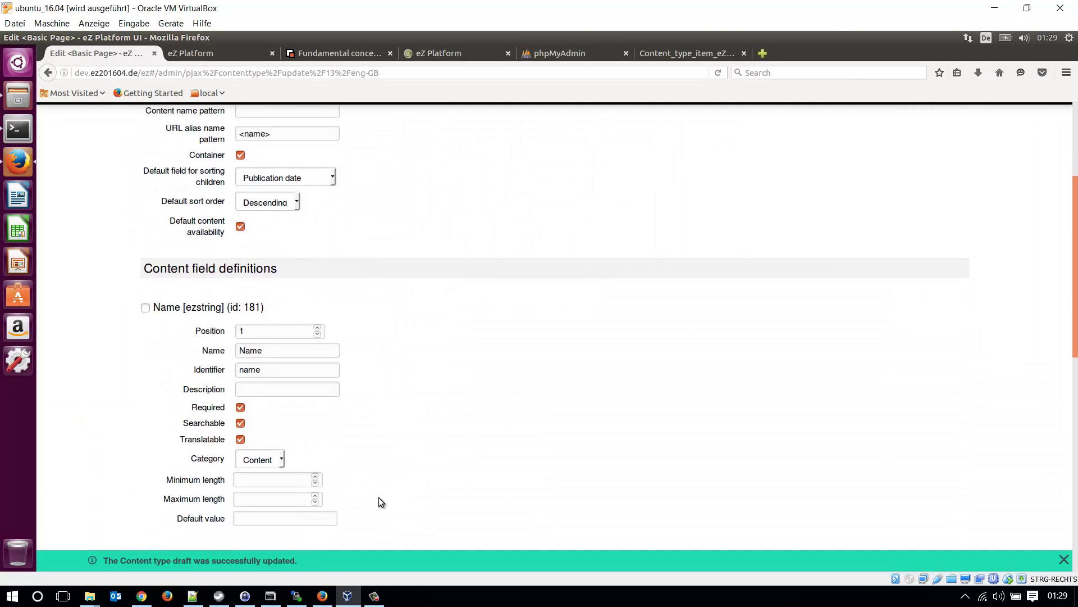
{"action": "scroll", "coordinate": [379, 497], "scroll_direction": "down", "scroll_amount": 4}
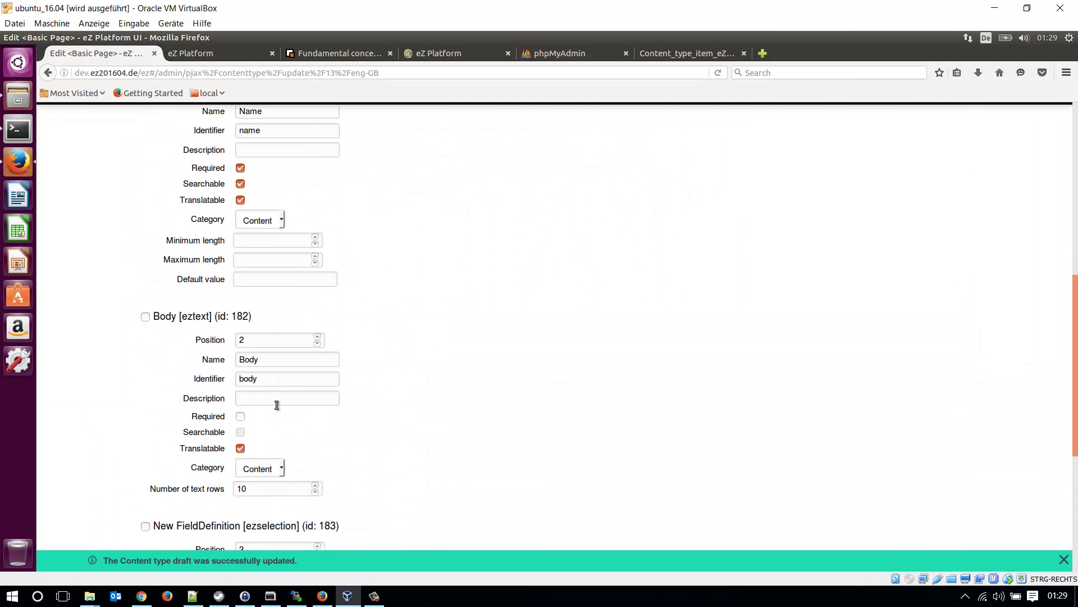
{"action": "scroll", "coordinate": [277, 405], "scroll_direction": "down", "scroll_amount": 3}
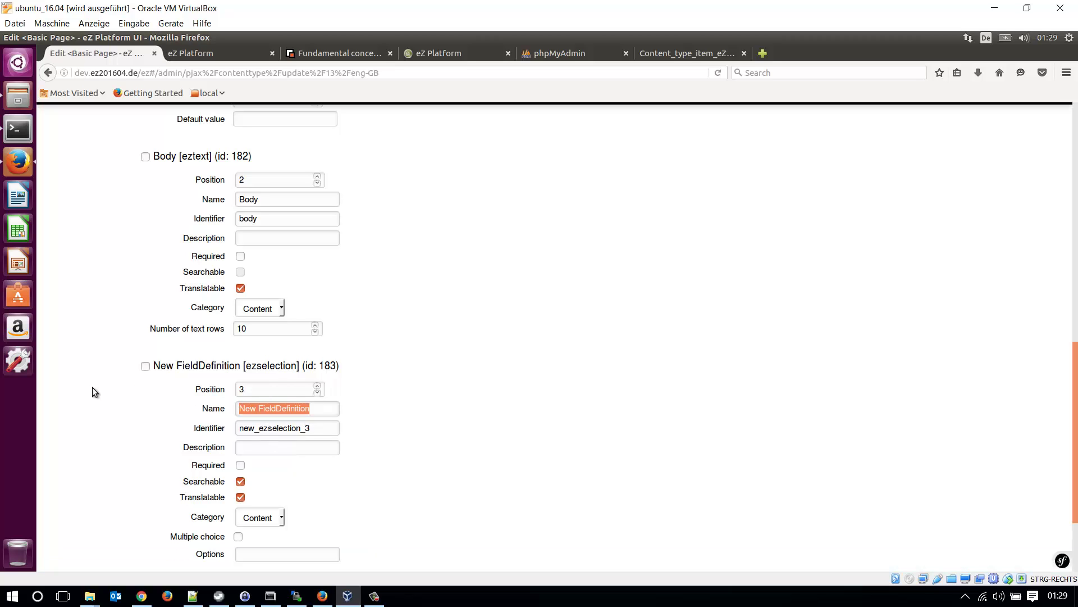
{"action": "type", "text": "Gear"}
{"action": "key", "text": "Tab"}
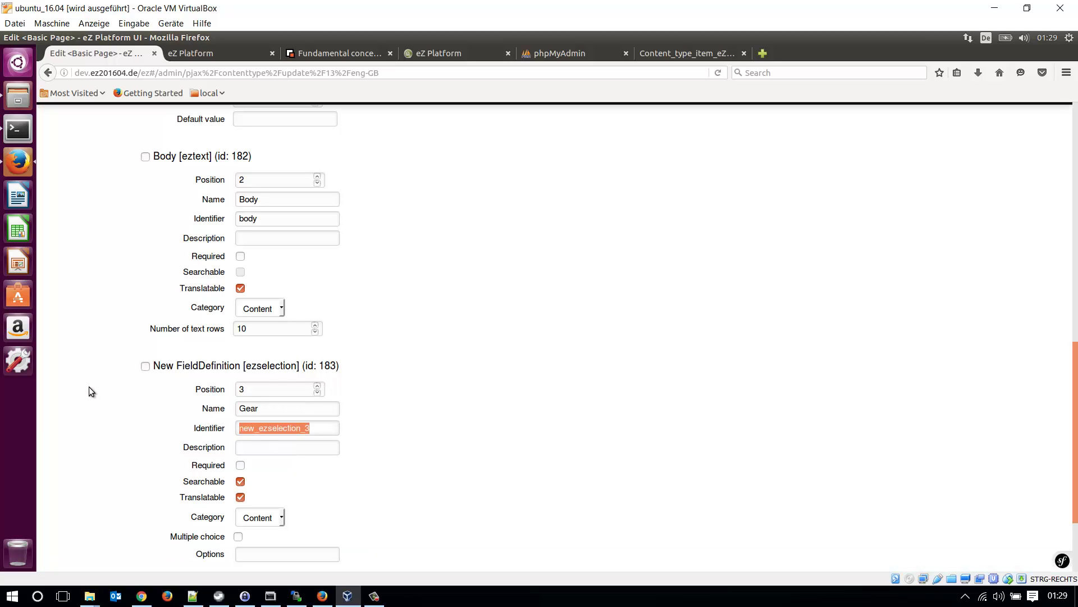
{"action": "type", "text": "gear"}
Step: Enter "Automatic" as the first option of the Gear field
{"action": "scroll", "coordinate": [269, 426], "scroll_direction": "down", "scroll_amount": 3}
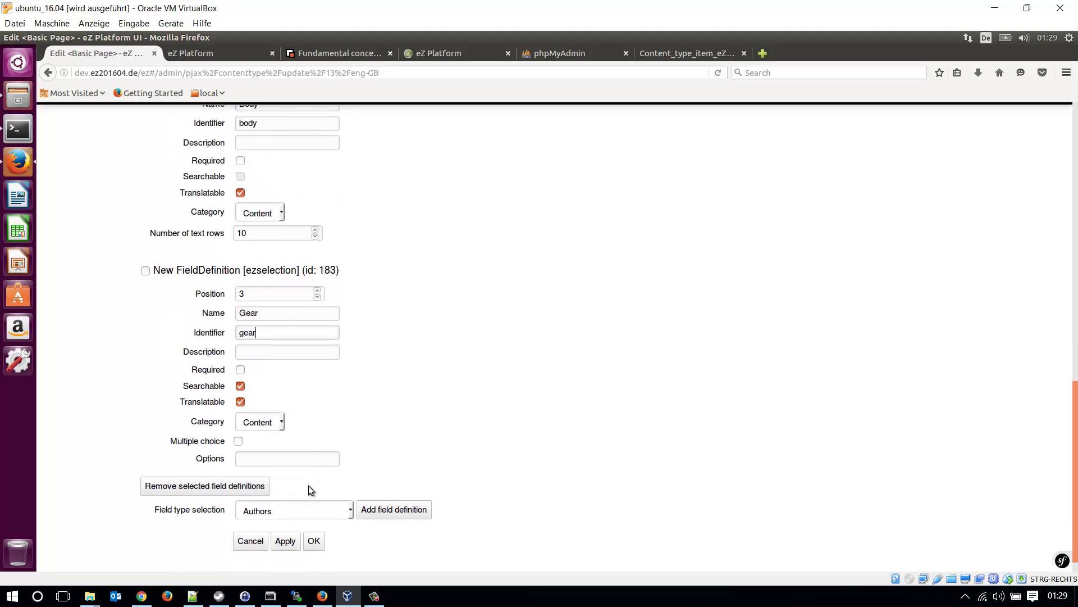
{"action": "left_click", "coordinate": [275, 458]}
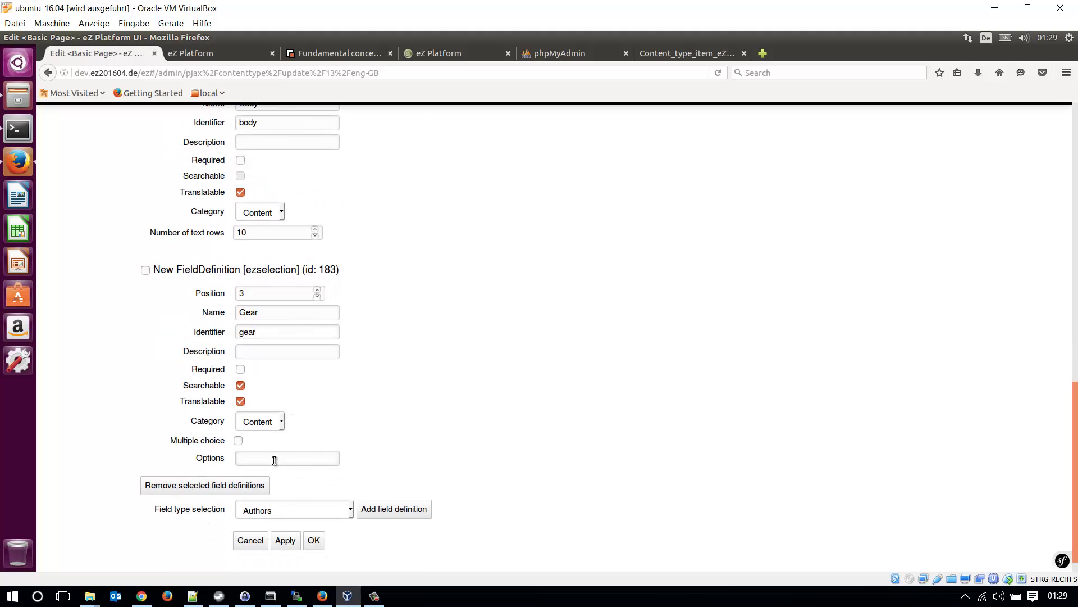
{"action": "type", "text": "Automatic"}
{"action": "scroll", "coordinate": [402, 450], "scroll_direction": "down", "scroll_amount": 2}
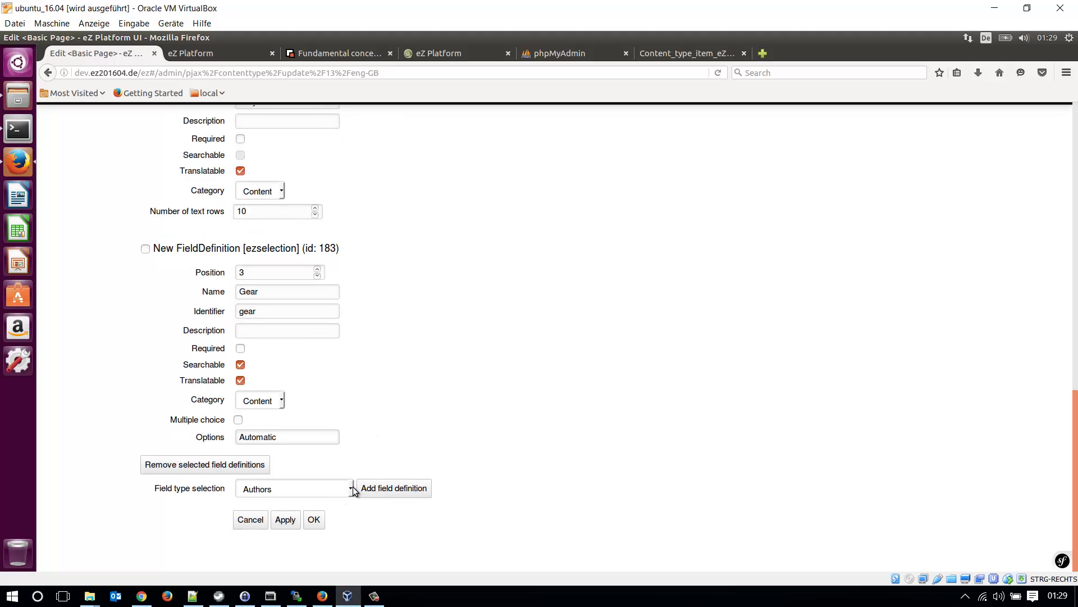
{"action": "left_click", "coordinate": [351, 487]}
{"action": "left_click_drag", "start_coordinate": [352, 386], "coordinate": [357, 430]}
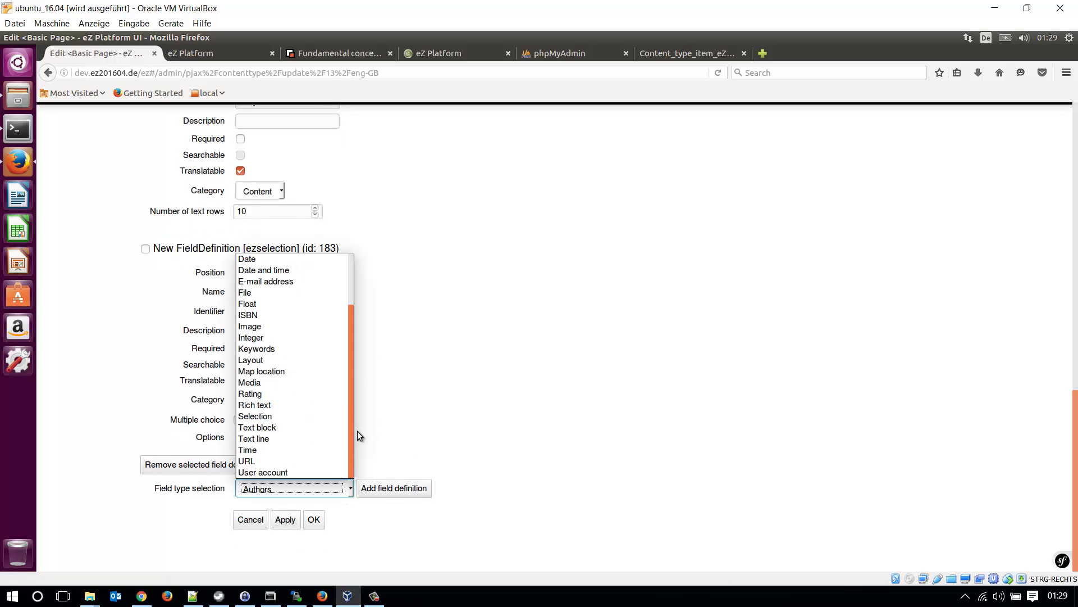
{"action": "left_click", "coordinate": [456, 405]}
Step: Apply the content type draft and enter "Manual" as the Gear field's second option
{"action": "left_click", "coordinate": [284, 520]}
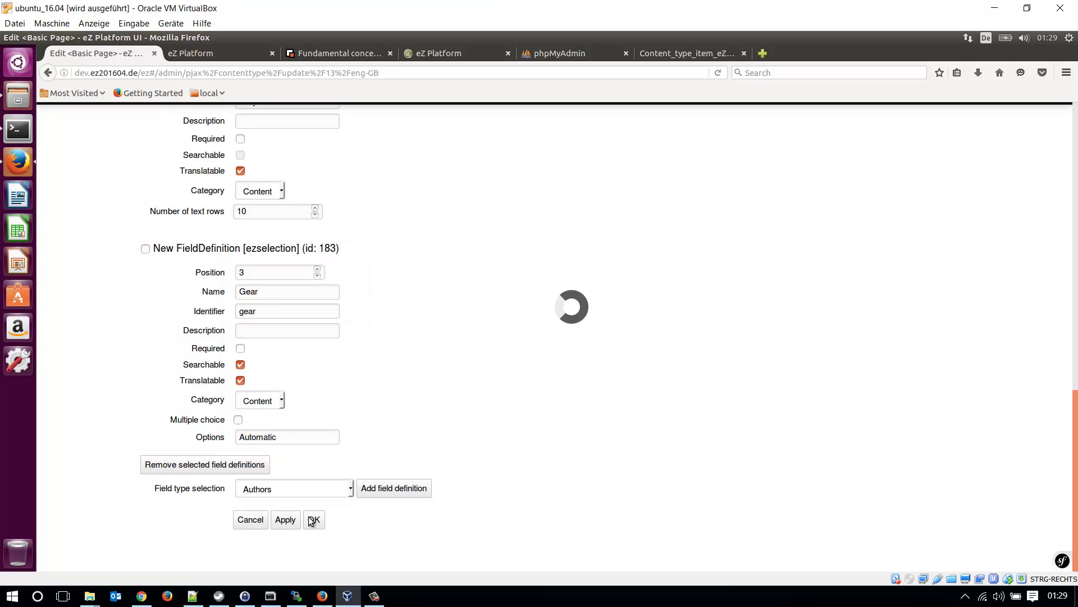
{"action": "scroll", "coordinate": [366, 428], "scroll_direction": "down", "scroll_amount": 10}
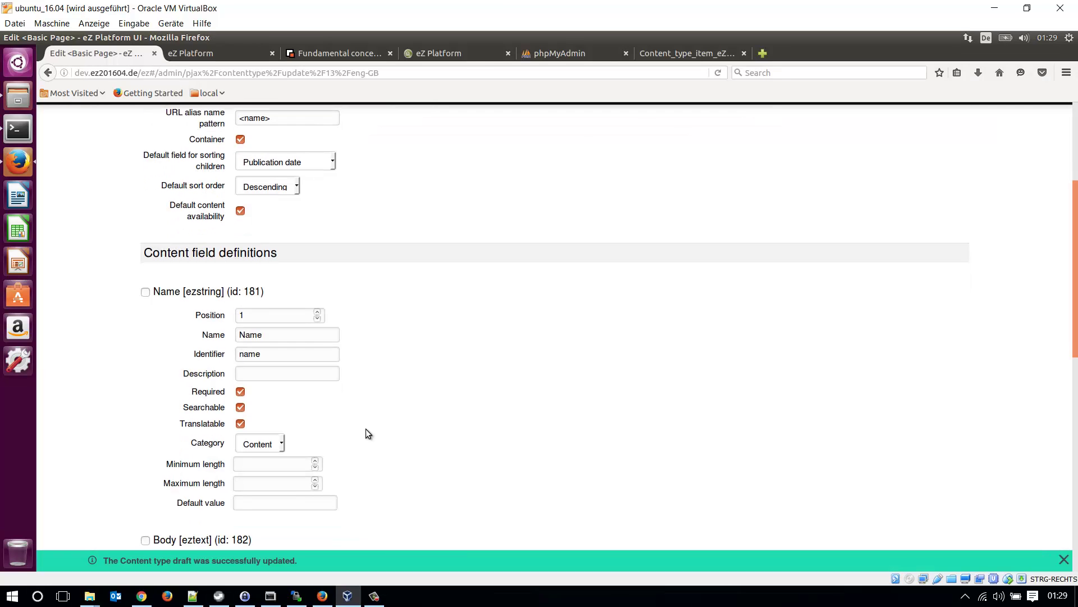
{"action": "scroll", "coordinate": [365, 430], "scroll_direction": "down", "scroll_amount": 4}
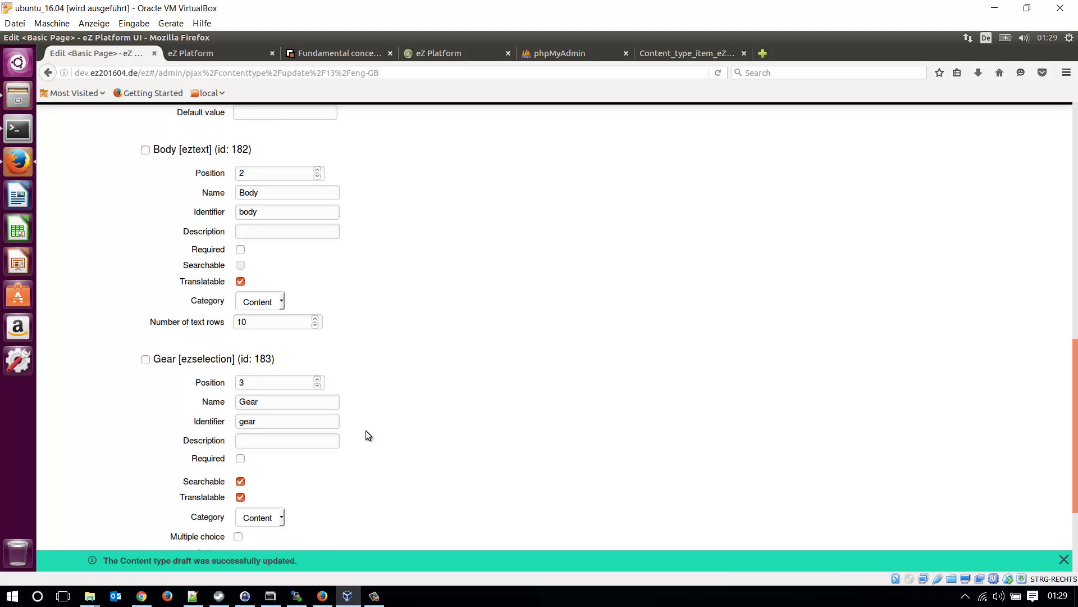
{"action": "left_click", "coordinate": [174, 437]}
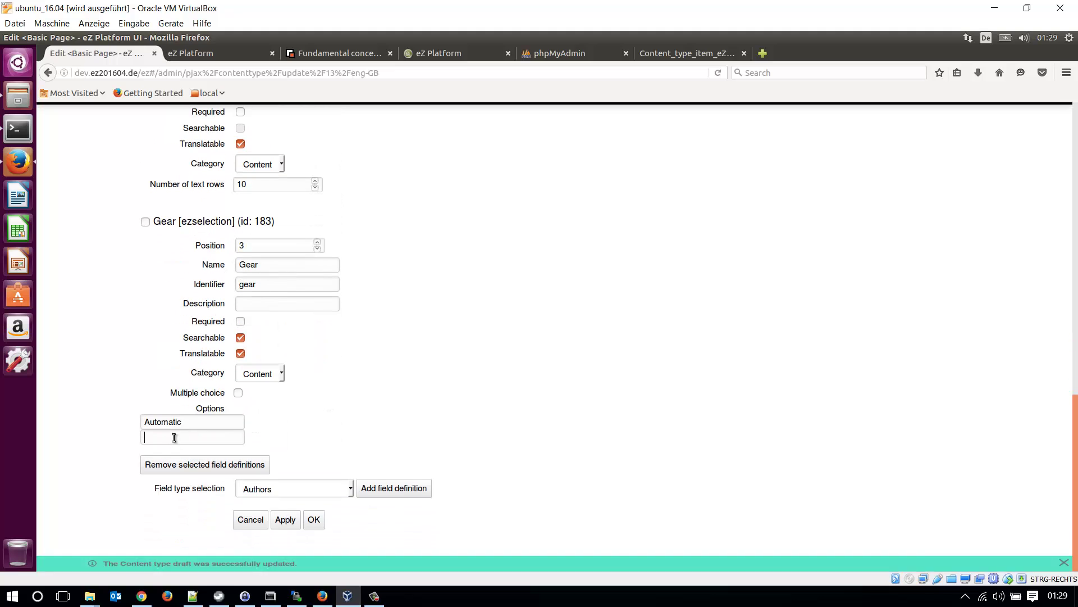
{"action": "type", "text": "Manual"}
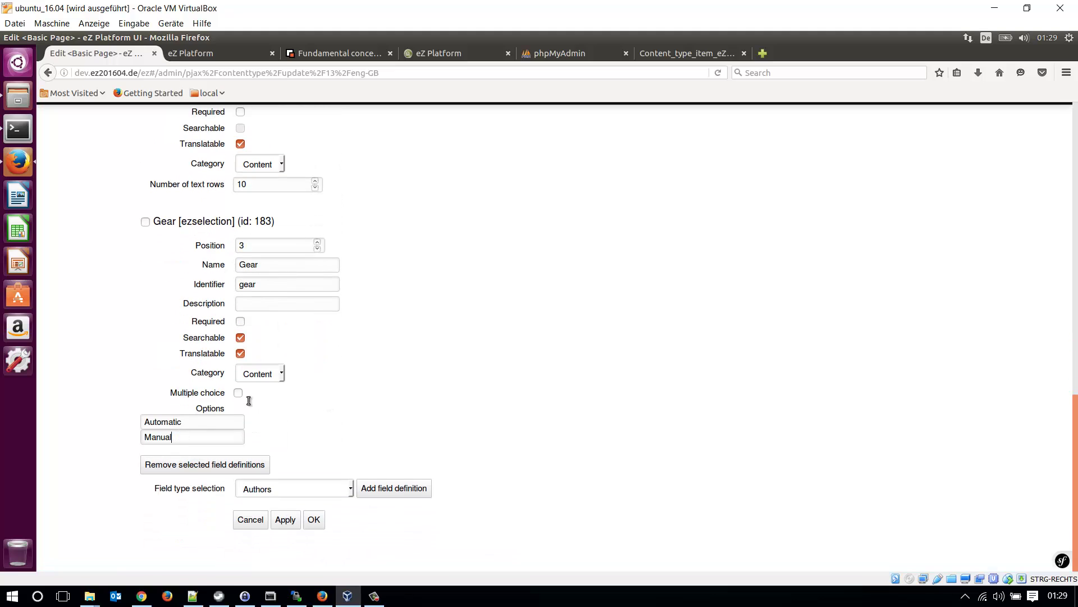
Step: Check the diagram for the remaining Vehicle field and add a Content relations (multiple) field definition to the content type
{"action": "left_click", "coordinate": [677, 56]}
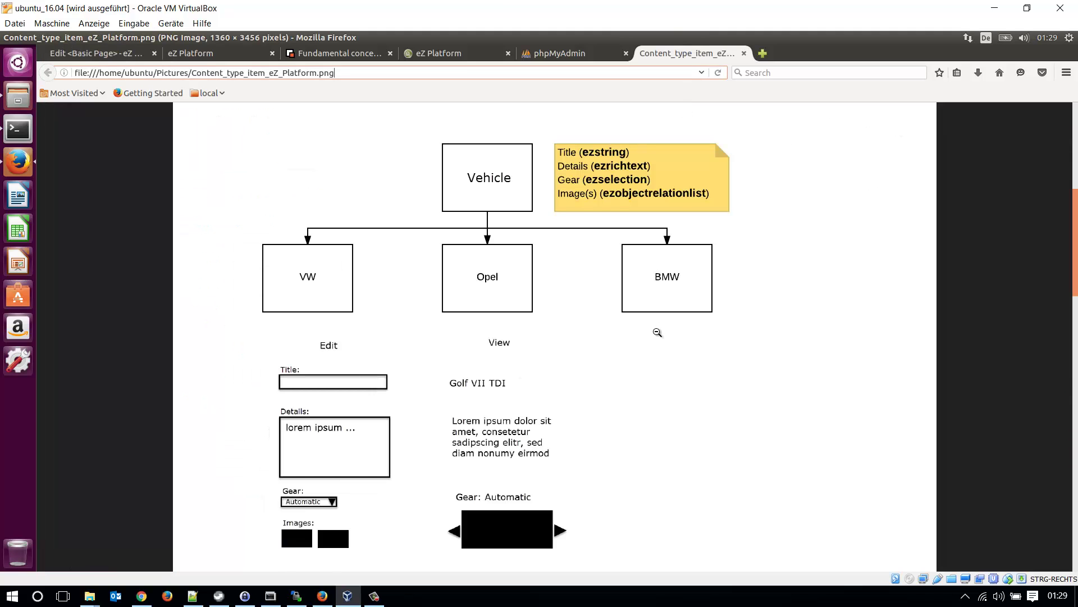
{"action": "left_click", "coordinate": [85, 54]}
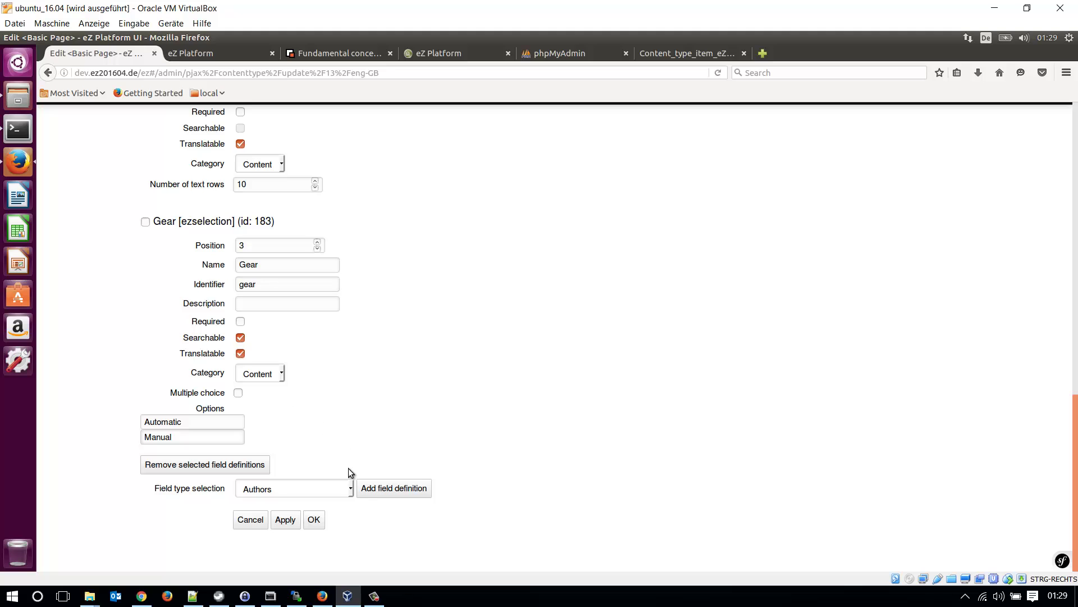
{"action": "left_click", "coordinate": [351, 489]}
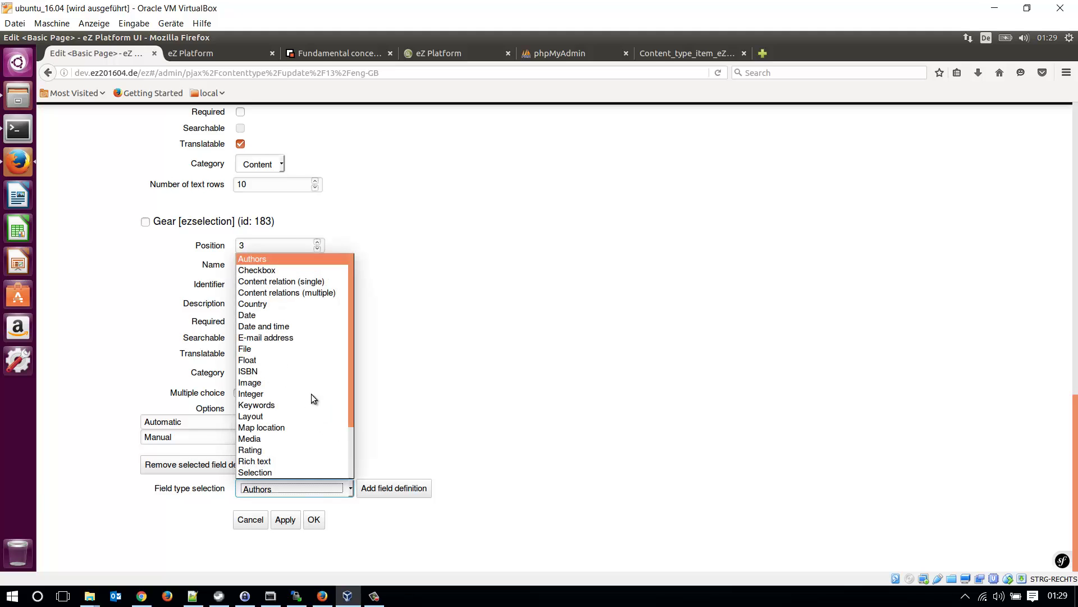
{"action": "left_click", "coordinate": [289, 293]}
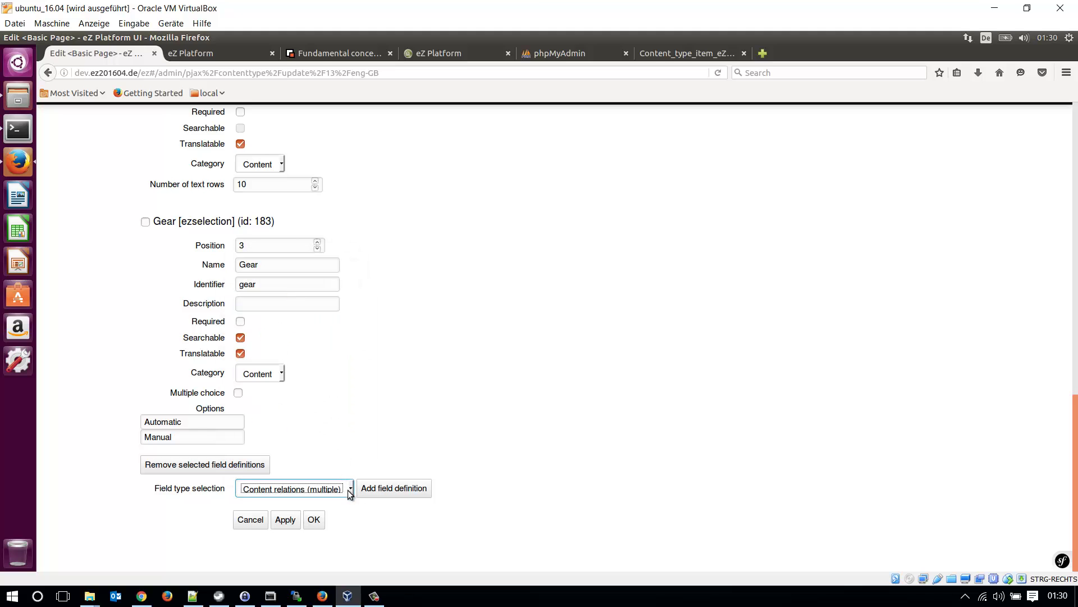
{"action": "left_click", "coordinate": [382, 488]}
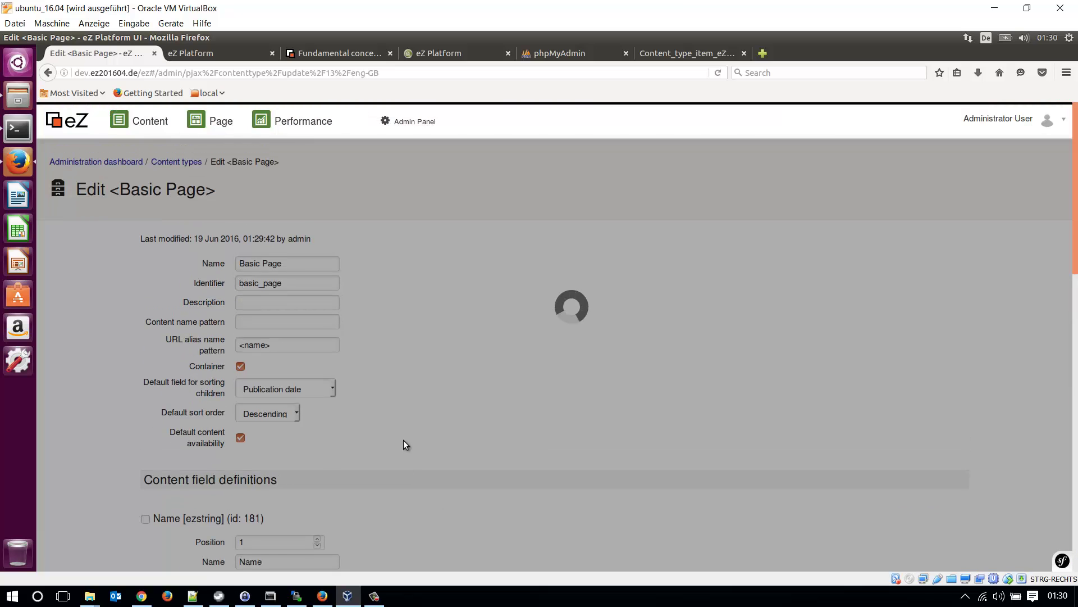
Step: Name the new relations field "Images" with the identifier "images", and allow the Image content type in it
{"action": "scroll", "coordinate": [404, 455], "scroll_direction": "down", "scroll_amount": 15}
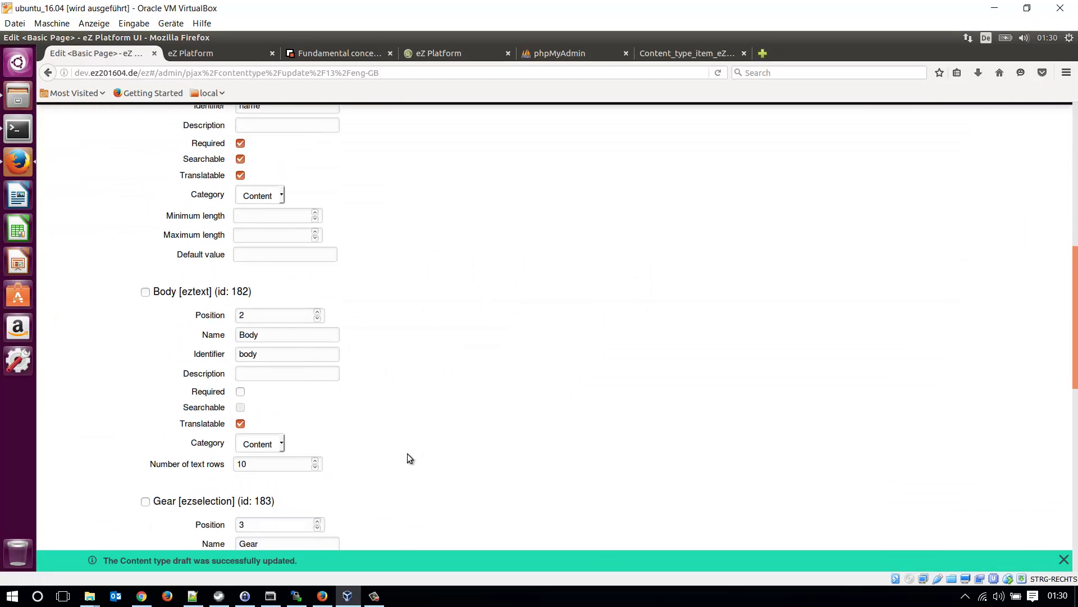
{"action": "scroll", "coordinate": [407, 459], "scroll_direction": "down", "scroll_amount": 5}
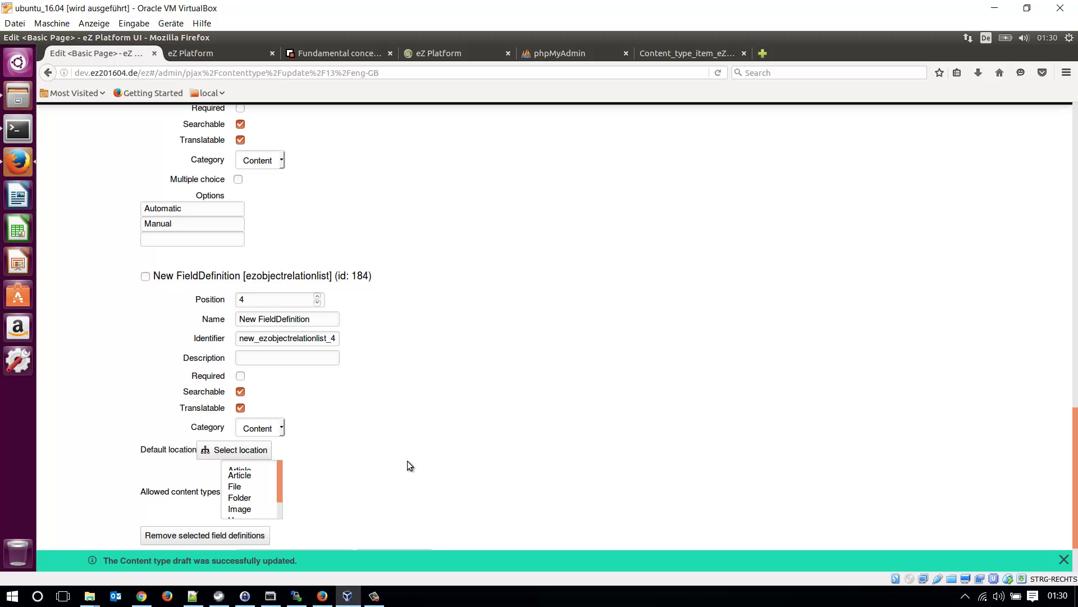
{"action": "scroll", "coordinate": [407, 461], "scroll_direction": "down", "scroll_amount": 2}
{"action": "triple_click", "coordinate": [307, 253]}
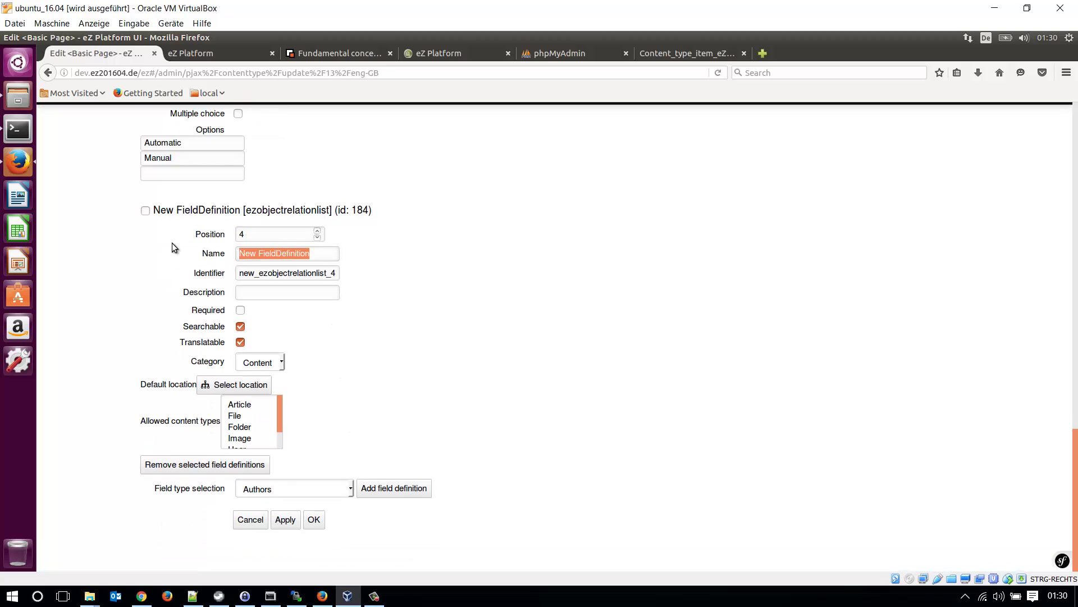
{"action": "type", "text": "Images"}
{"action": "key", "text": "Tab"}
{"action": "type", "text": "images"}
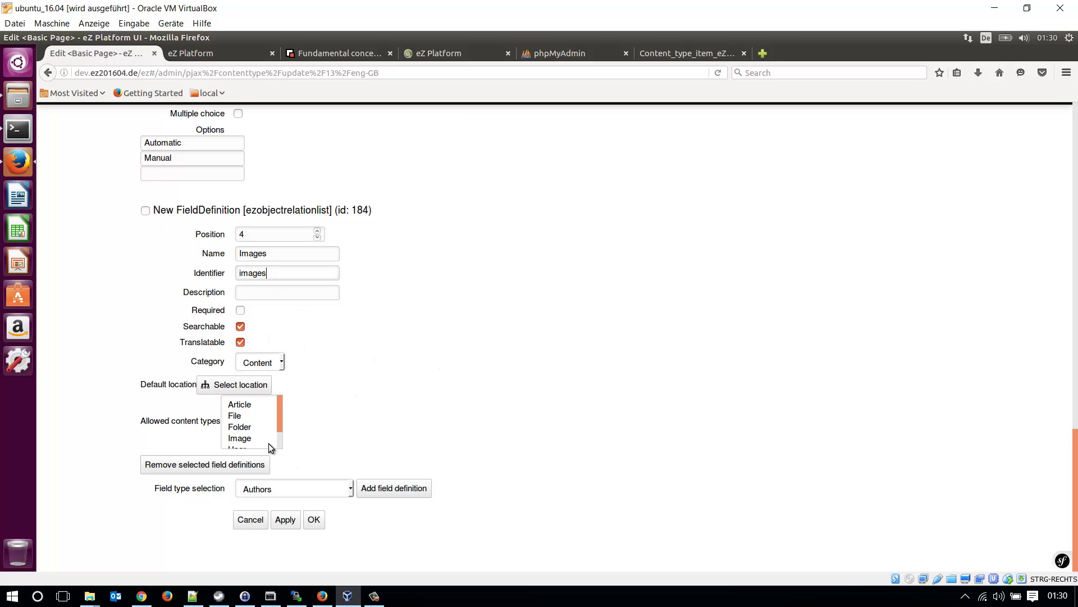
{"action": "left_click", "coordinate": [247, 439]}
Step: Save the Basic Page content type and reopen it for editing from the Project group
{"action": "left_click", "coordinate": [314, 519]}
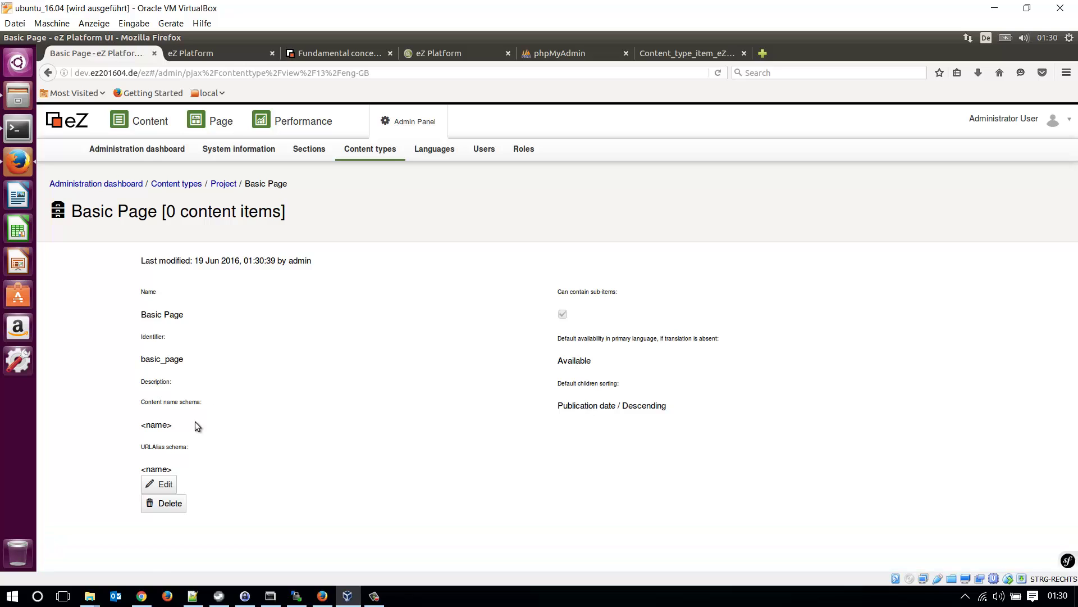
{"action": "left_click", "coordinate": [221, 185]}
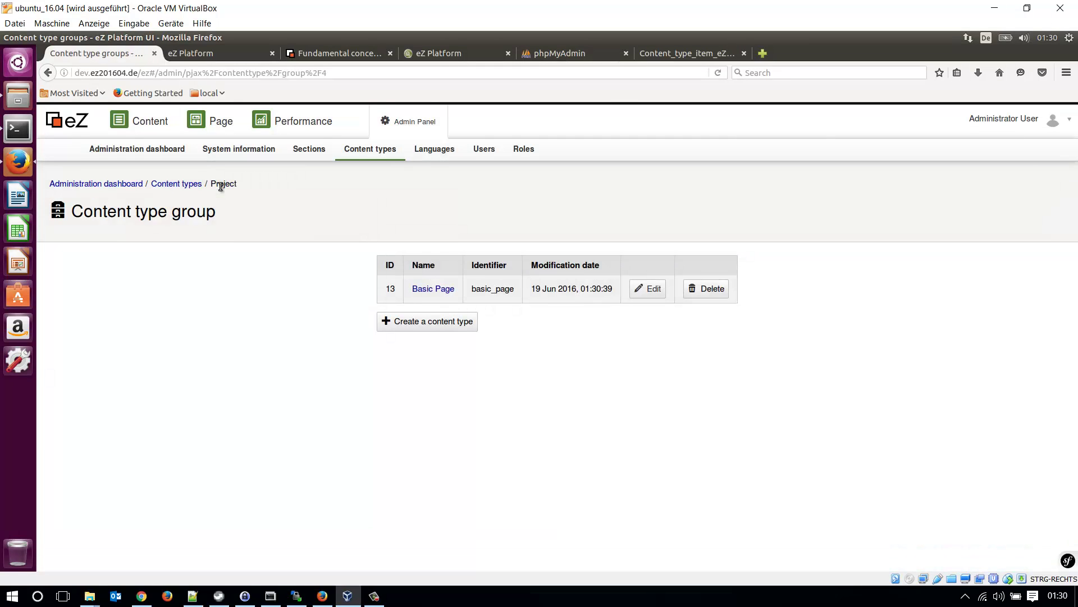
{"action": "left_click", "coordinate": [653, 290]}
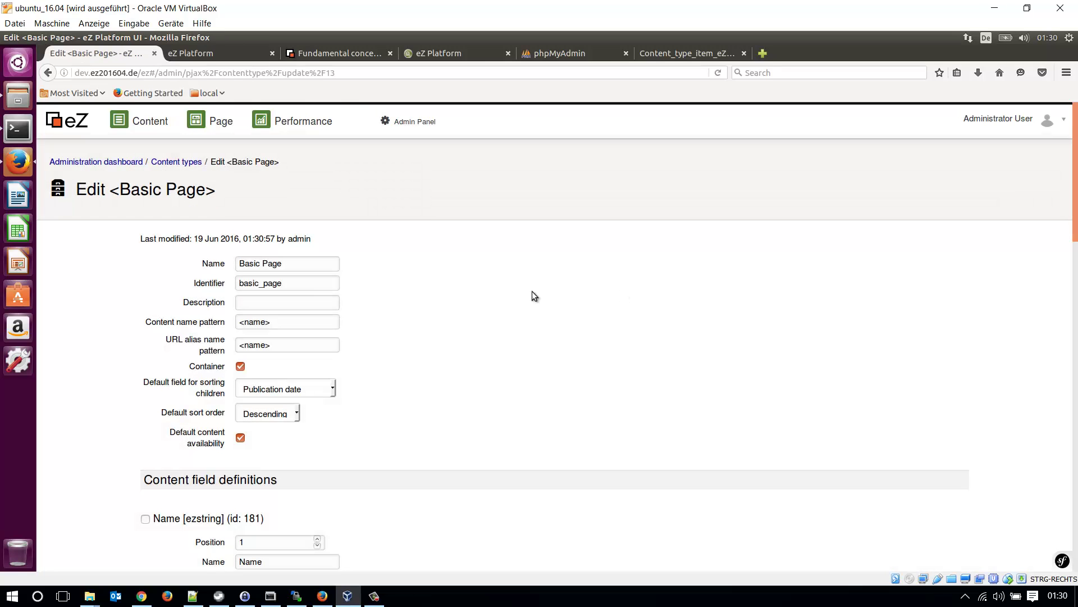
Step: Change the content type's name to "Vehicle" and compare it with the diagram
{"action": "left_click_drag", "start_coordinate": [304, 266], "coordinate": [162, 266]}
{"action": "type", "text": "Vehicle"}
{"action": "left_click", "coordinate": [674, 54]}
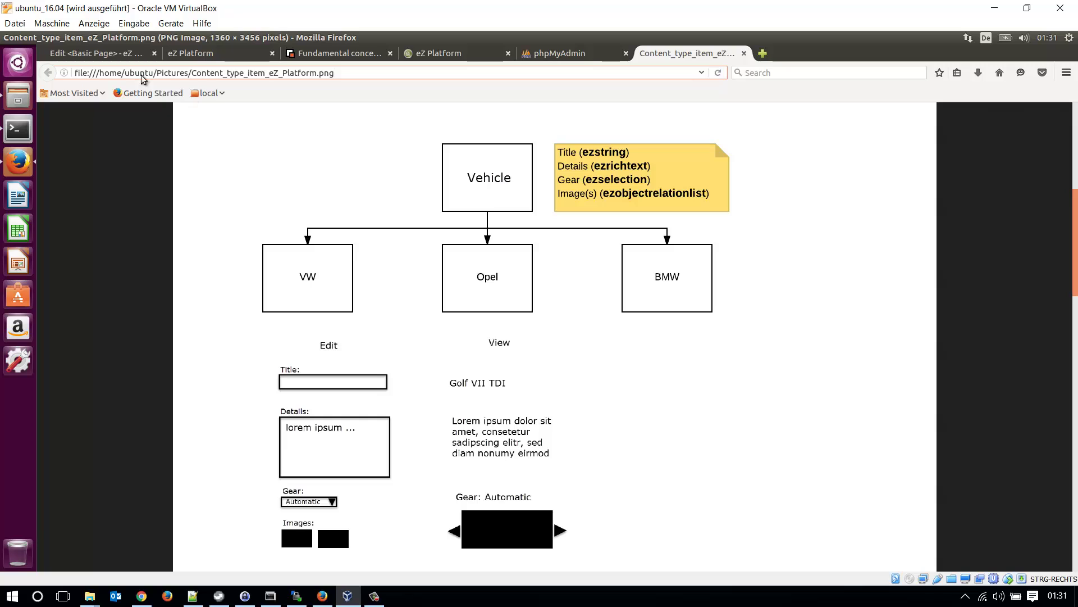
{"action": "left_click", "coordinate": [112, 54]}
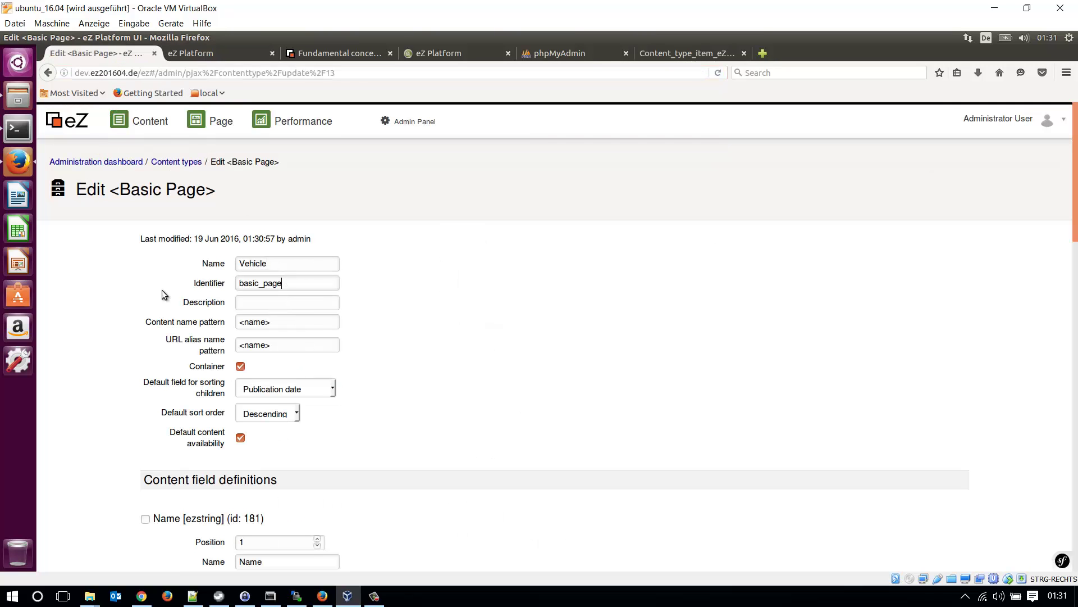
Step: Set the content type's identifier to "vehicle"
{"action": "type", "text": "vehicle"}
{"action": "key", "text": "BackSpace"}
{"action": "key", "text": "BackSpace"}
{"action": "key", "text": "BackSpace"}
{"action": "key", "text": "BackSpace"}
{"action": "left_click_drag", "start_coordinate": [264, 286], "coordinate": [235, 286]}
{"action": "key", "text": "BackSpace"}
Step: Review the Name, Body, Gear and Images field definitions of the content type
{"action": "scroll", "coordinate": [275, 457], "scroll_direction": "down", "scroll_amount": 10}
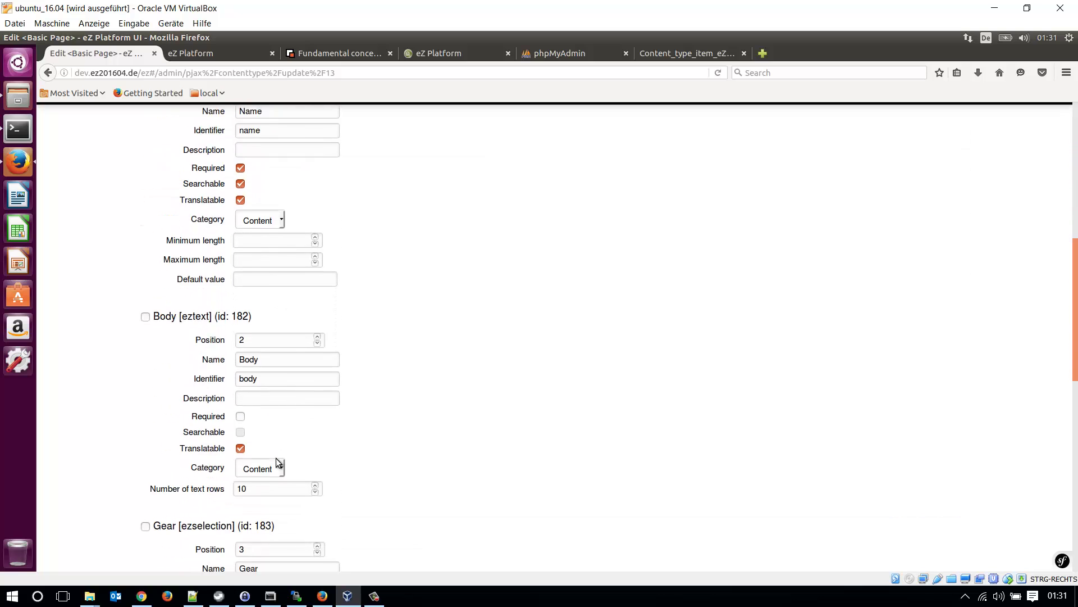
{"action": "scroll", "coordinate": [276, 458], "scroll_direction": "down", "scroll_amount": 8}
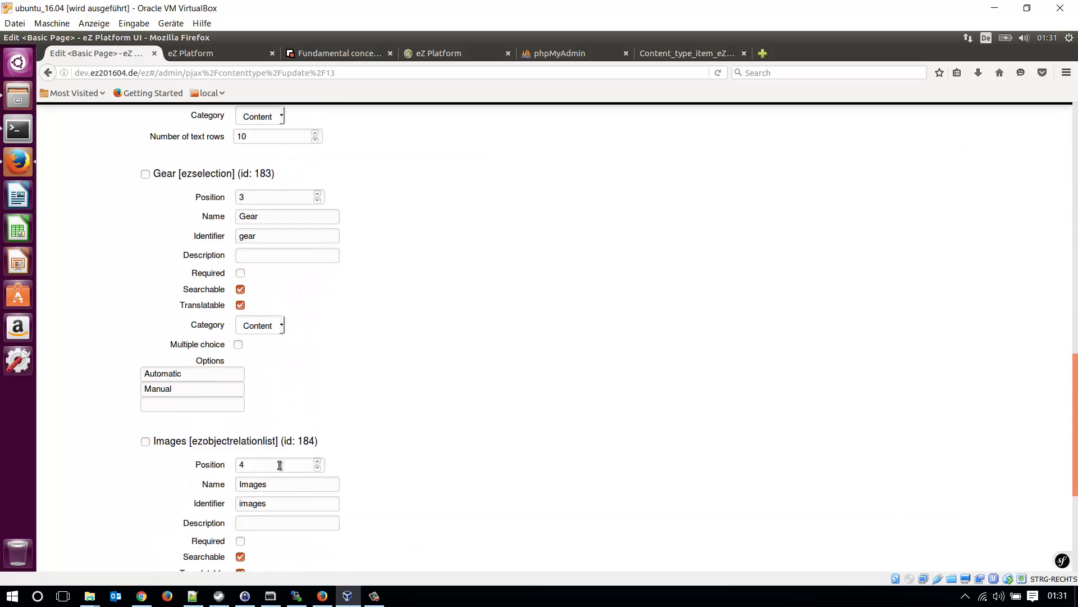
{"action": "scroll", "coordinate": [280, 465], "scroll_direction": "down", "scroll_amount": 3}
{"action": "scroll", "coordinate": [283, 458], "scroll_direction": "up", "scroll_amount": 15}
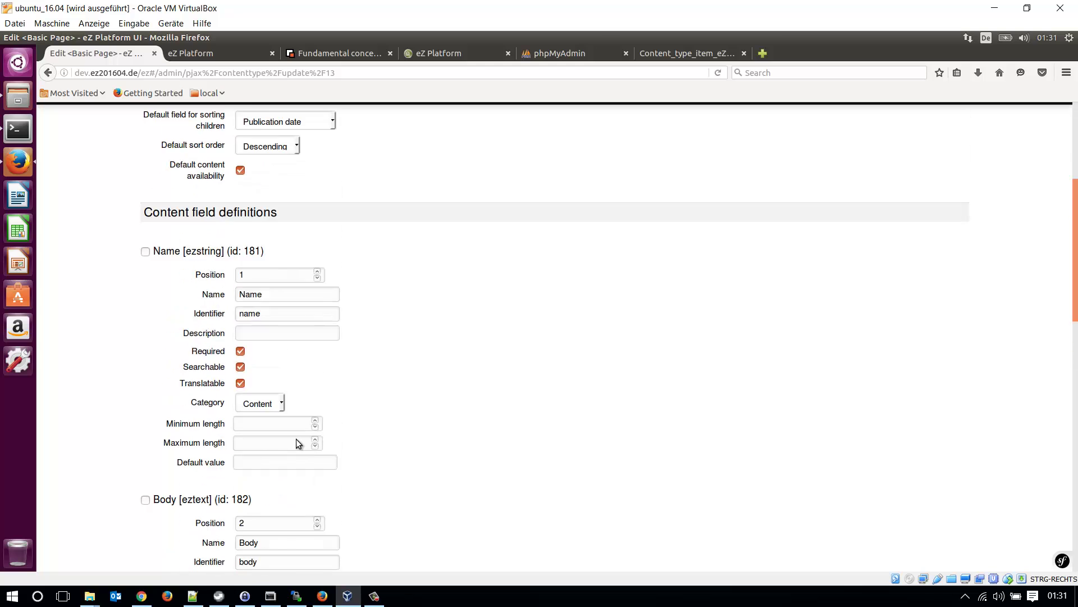
Step: Check the Vehicle content type's settings and field definitions, and save the content type
{"action": "scroll", "coordinate": [355, 335], "scroll_direction": "up", "scroll_amount": 6}
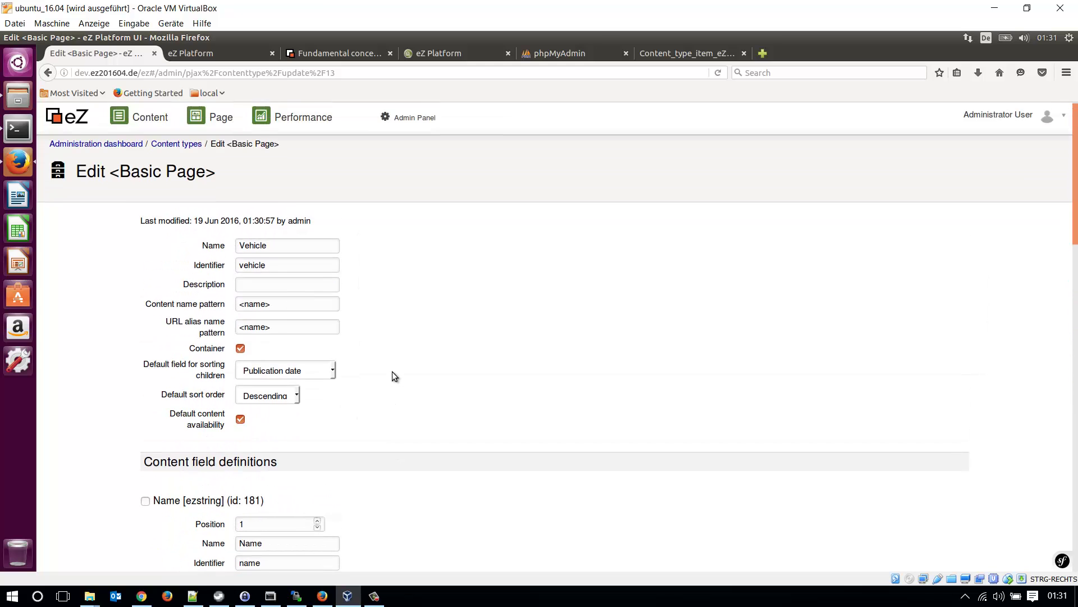
{"action": "scroll", "coordinate": [392, 372], "scroll_direction": "down", "scroll_amount": 15}
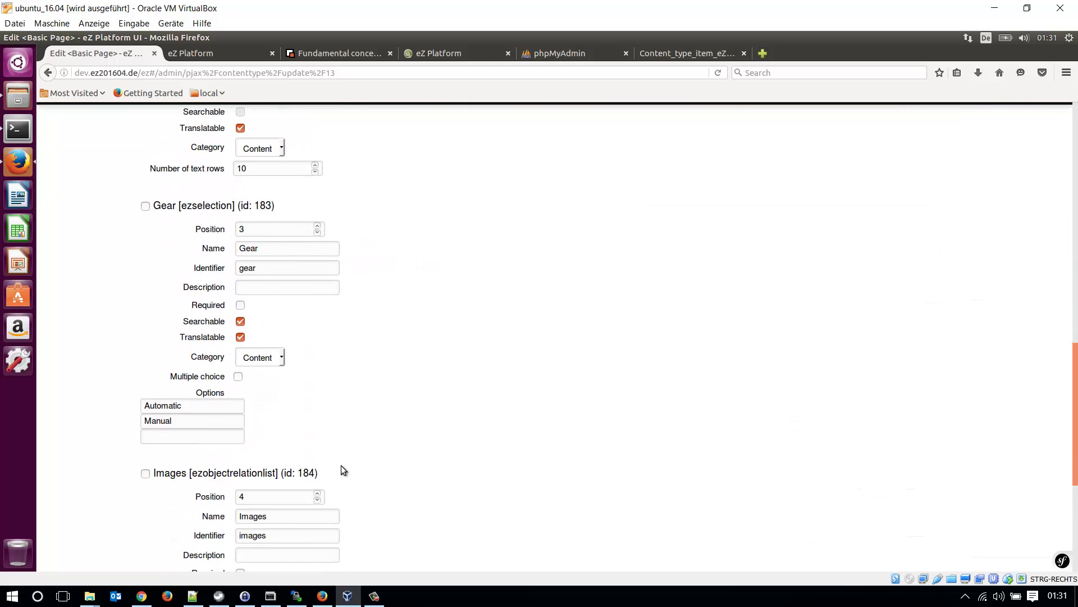
{"action": "scroll", "coordinate": [343, 467], "scroll_direction": "down", "scroll_amount": 4}
{"action": "scroll", "coordinate": [316, 548], "scroll_direction": "down", "scroll_amount": 1}
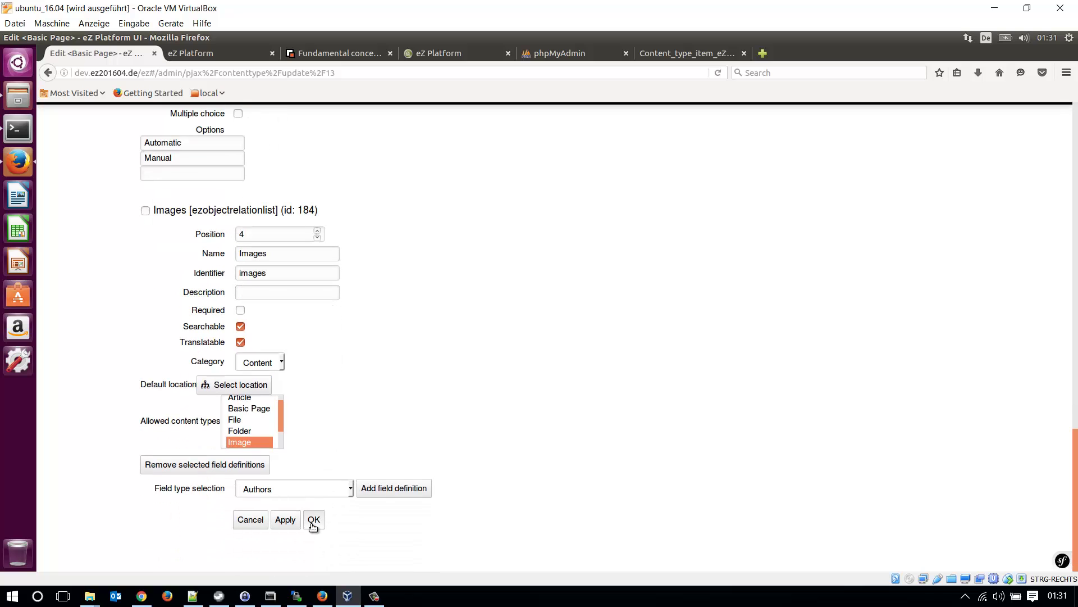
{"action": "left_click", "coordinate": [313, 523]}
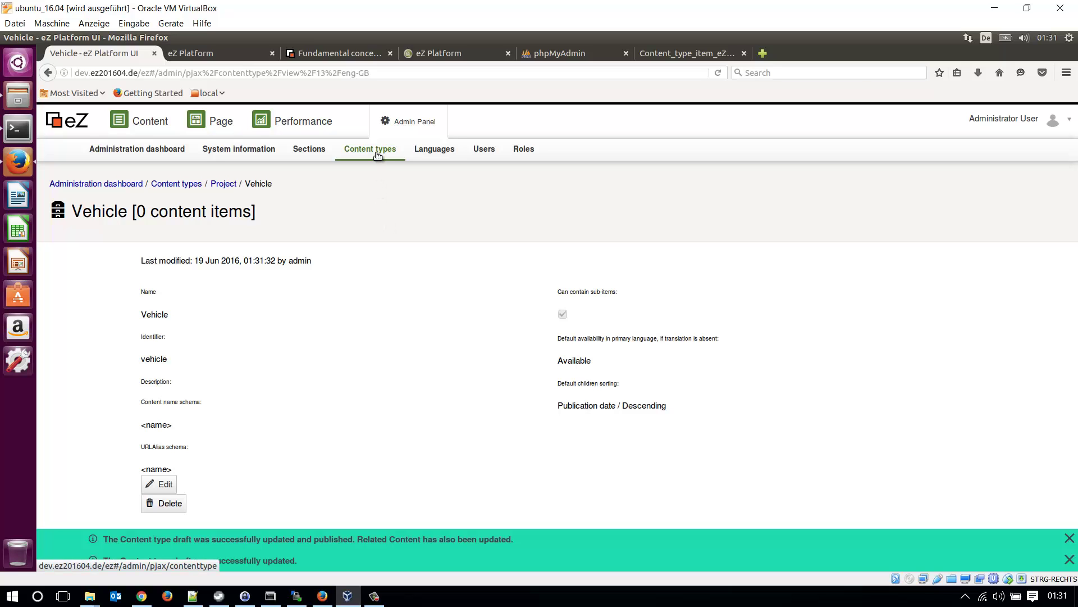
Step: Examine the Pagelayout section of the content type diagram and return to the Vehicle content type
{"action": "left_click", "coordinate": [650, 53]}
{"action": "scroll", "coordinate": [432, 409], "scroll_direction": "down", "scroll_amount": 5}
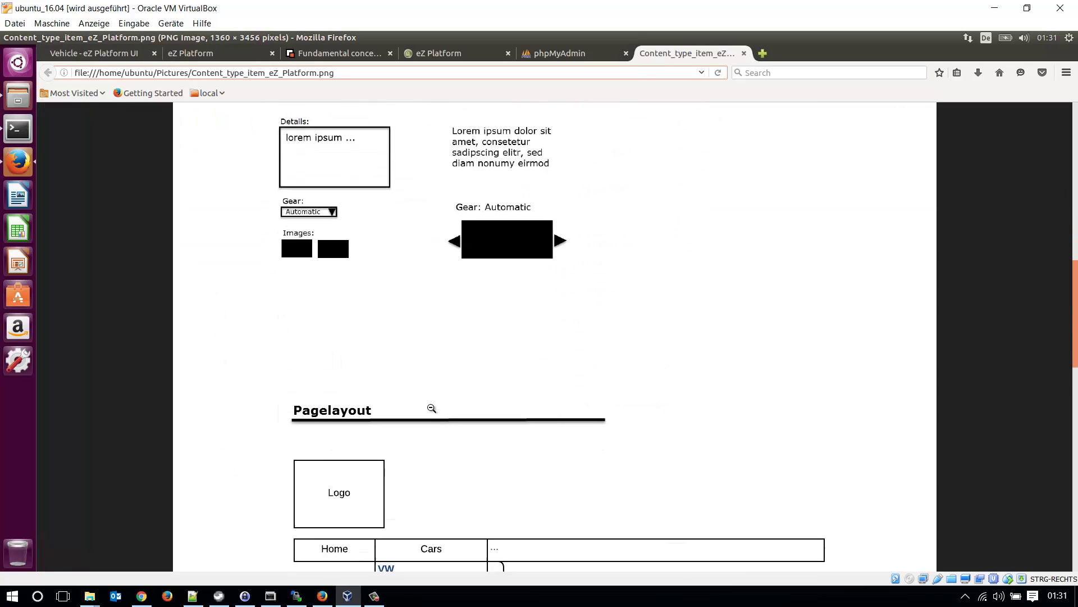
{"action": "scroll", "coordinate": [432, 408], "scroll_direction": "down", "scroll_amount": 4}
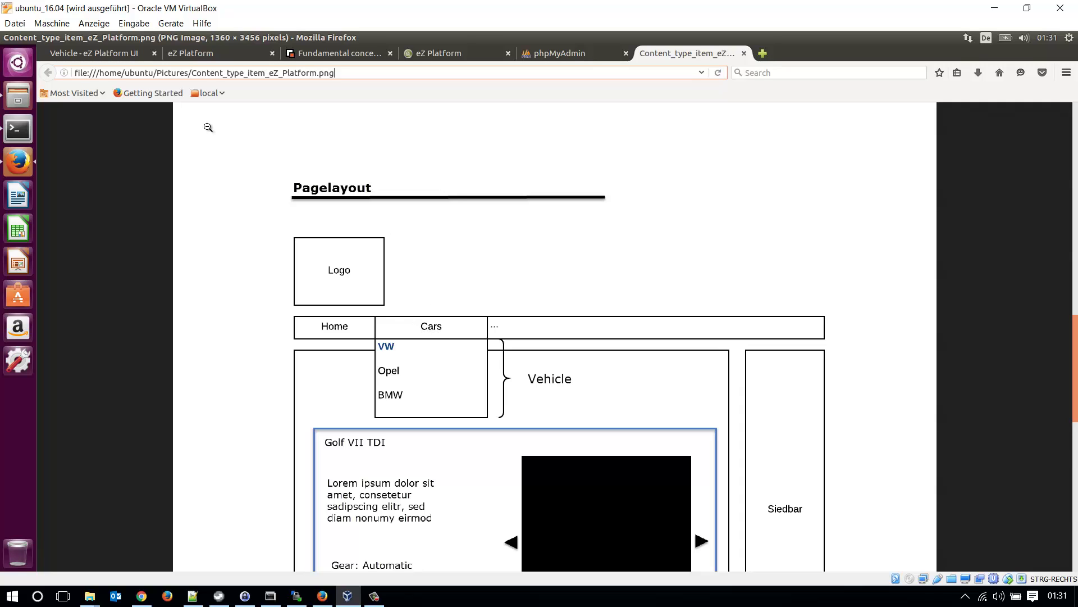
{"action": "left_click", "coordinate": [115, 58]}
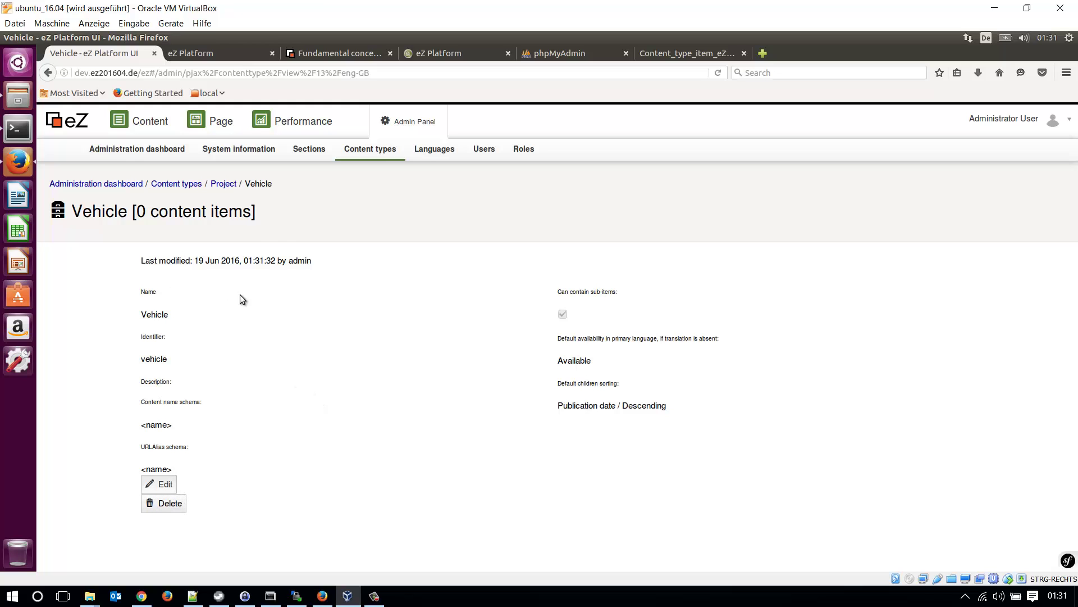
Step: Create a new content type in the Project group and name it "Basic Page"
{"action": "left_click", "coordinate": [222, 185]}
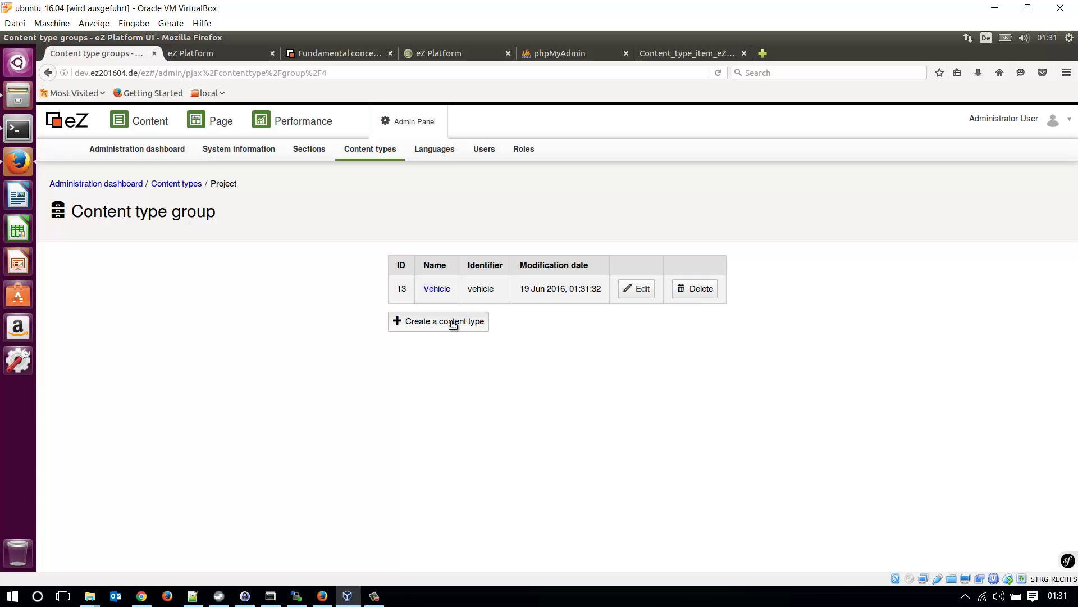
{"action": "left_click", "coordinate": [453, 321]}
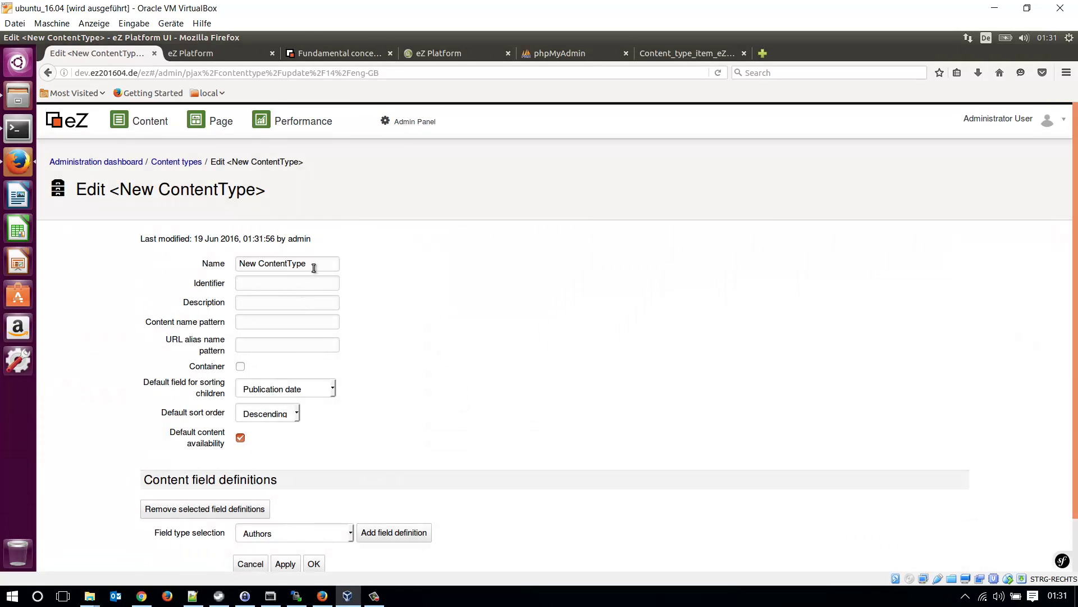
{"action": "key", "text": "ctrl+a"}
{"action": "key", "text": "BackSpace"}
{"action": "type", "text": "Basic"}
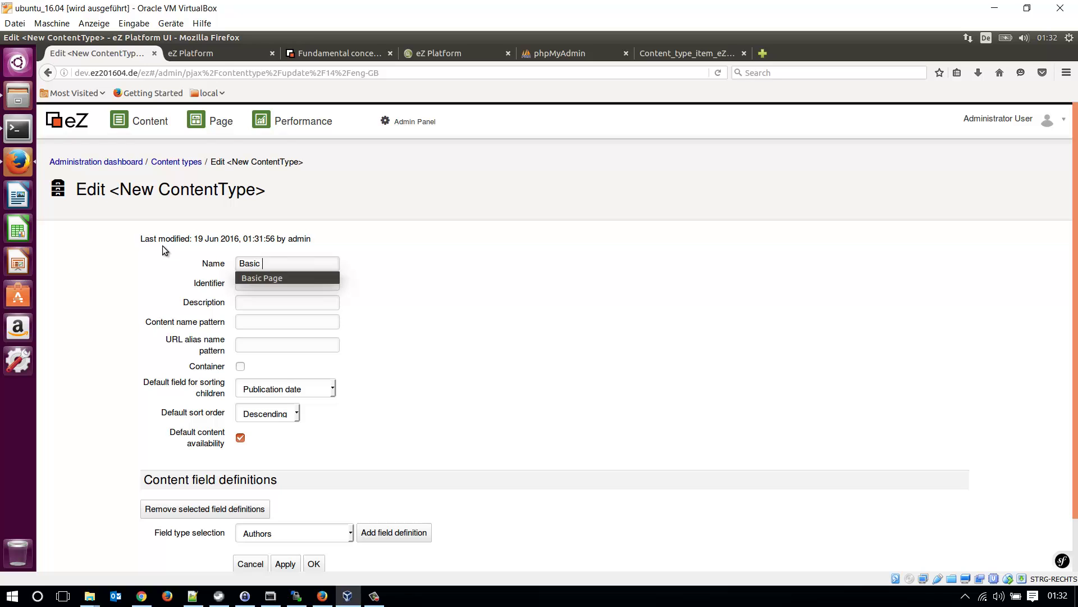
{"action": "key", "text": "Down"}
{"action": "key", "text": "Return"}
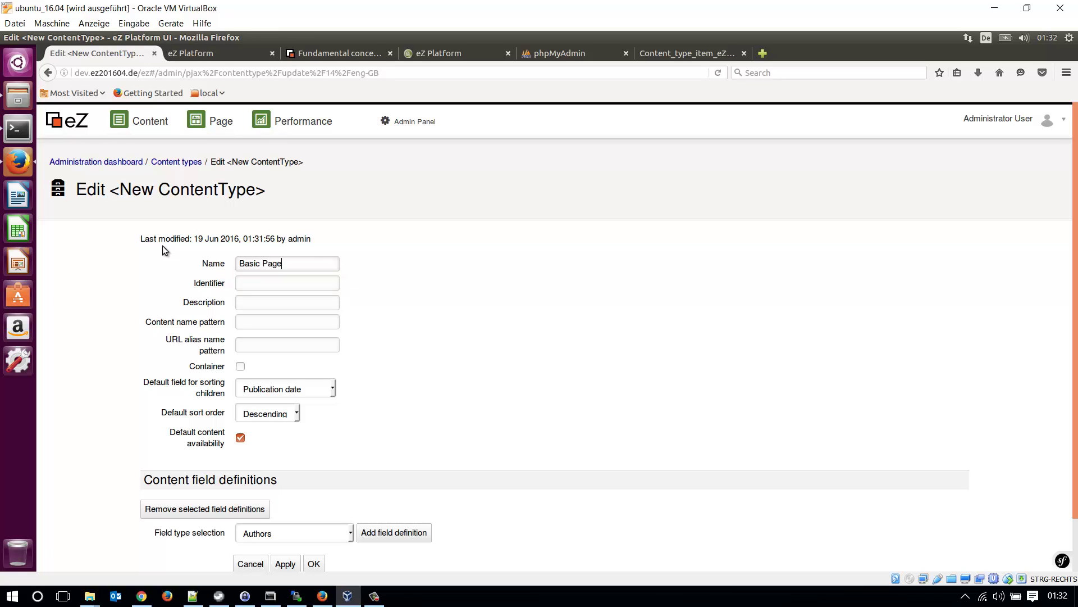
Step: Set the new content type's identifier to "basic_page"
{"action": "type", "text": "ba"}
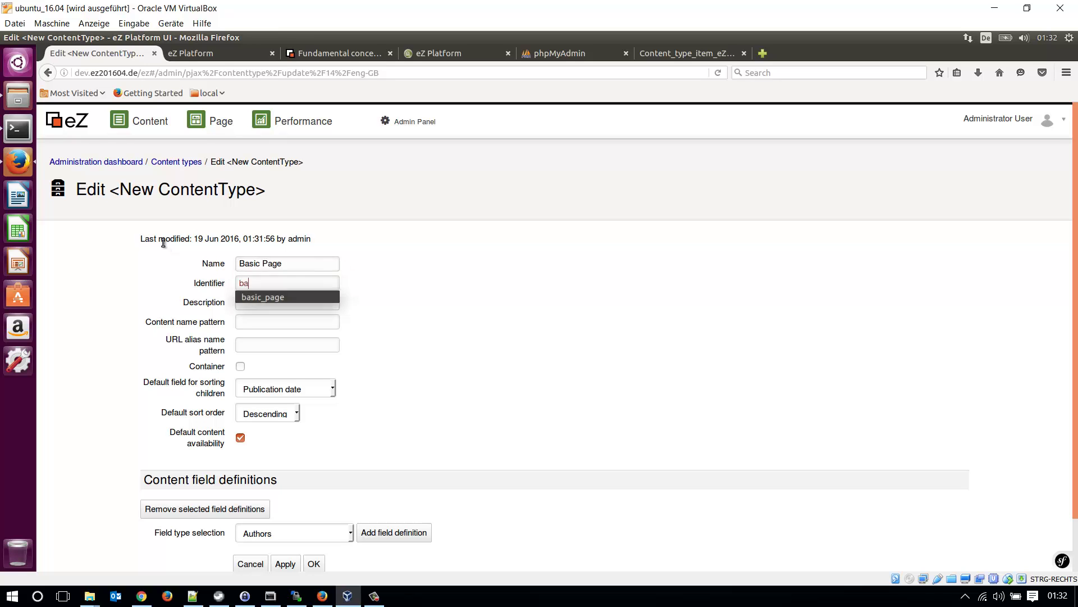
{"action": "key", "text": "Tab"}
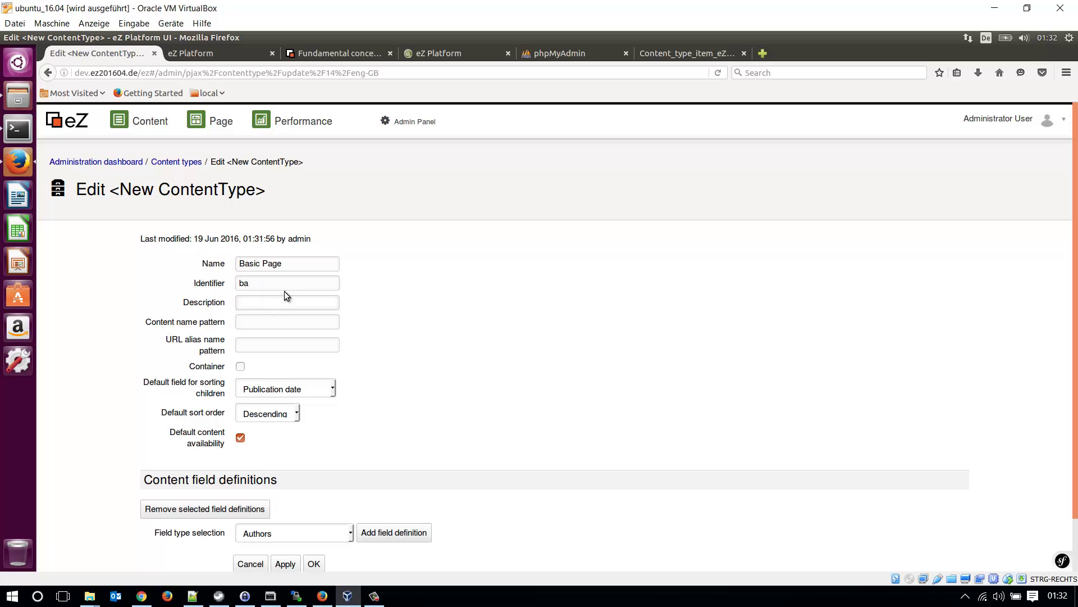
{"action": "key", "text": "Down"}
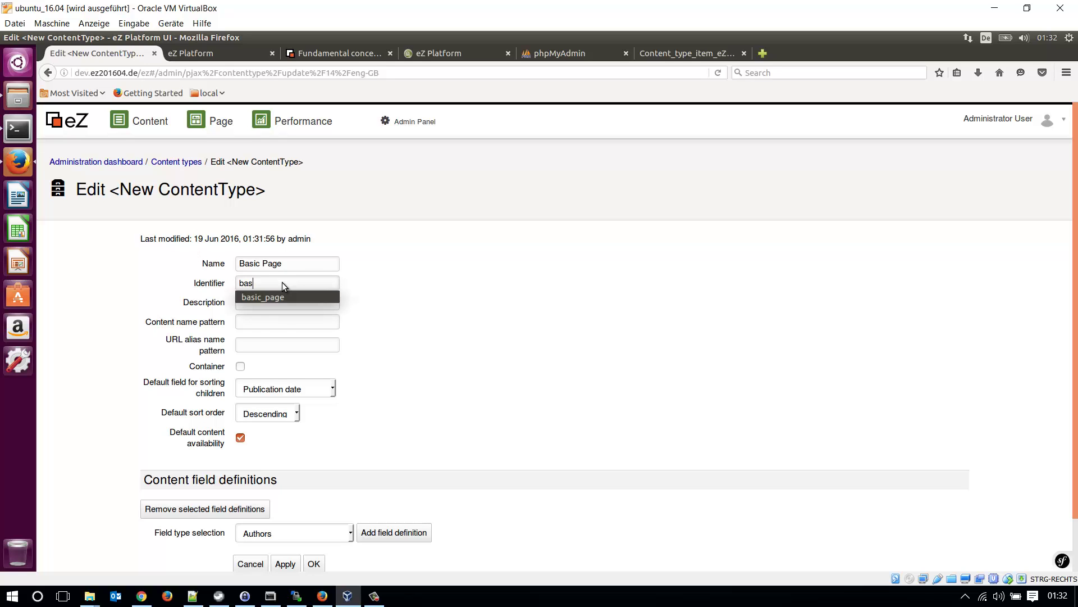
{"action": "key", "text": "Down"}
{"action": "key", "text": "Return"}
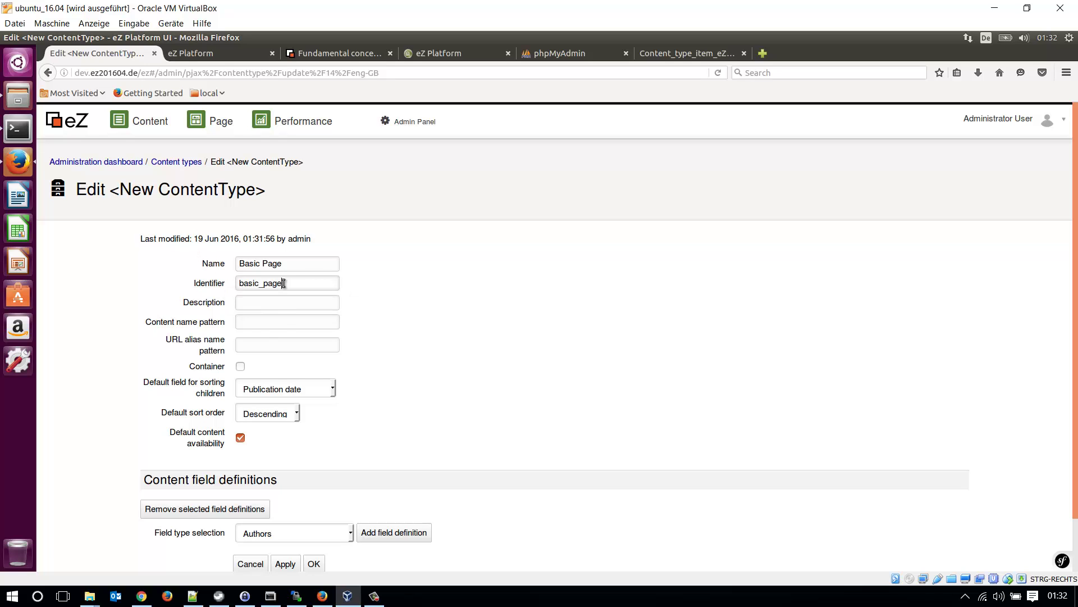
Step: Set the URL alias name pattern to "<name>" and make the Basic Page content type a container
{"action": "left_click", "coordinate": [254, 344]}
{"action": "key", "text": "Down"}
{"action": "key", "text": "Return"}
{"action": "scroll", "coordinate": [427, 384], "scroll_direction": "down", "scroll_amount": 1}
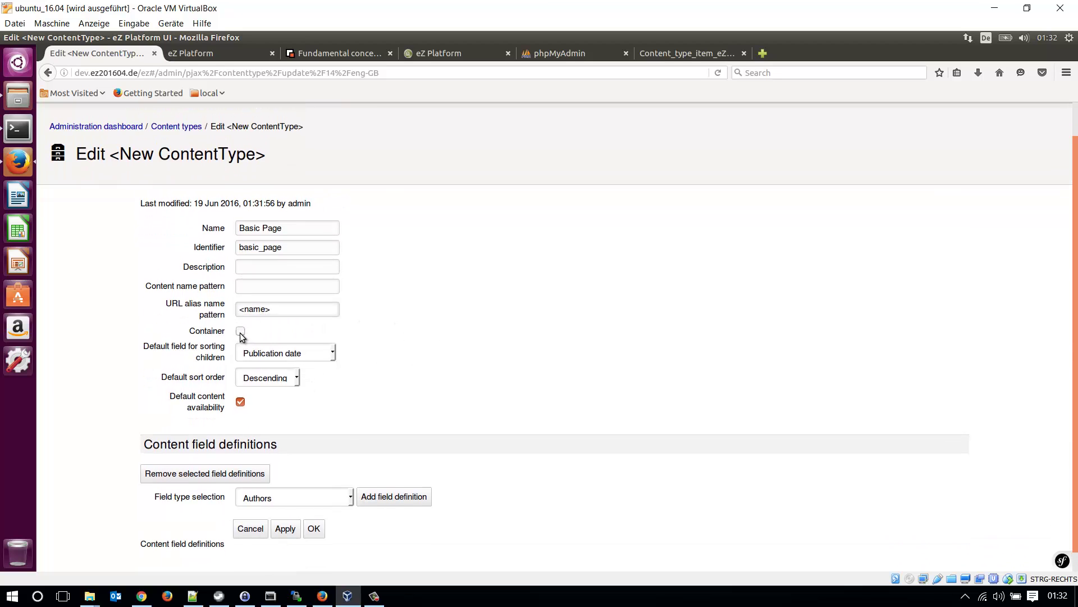
{"action": "scroll", "coordinate": [561, 396], "scroll_direction": "down", "scroll_amount": 1}
{"action": "scroll", "coordinate": [559, 401], "scroll_direction": "up", "scroll_amount": 1}
{"action": "scroll", "coordinate": [551, 410], "scroll_direction": "down", "scroll_amount": 1}
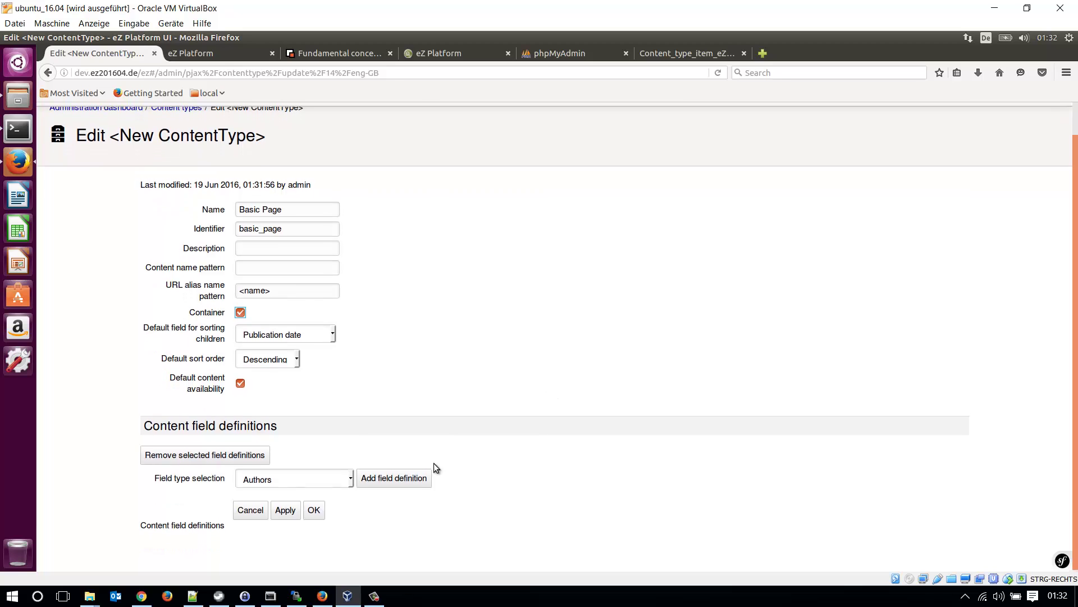
Step: Add a Text line field definition to the Basic Page content type
{"action": "scroll", "coordinate": [433, 463], "scroll_direction": "up", "scroll_amount": 1}
{"action": "left_click", "coordinate": [349, 503]}
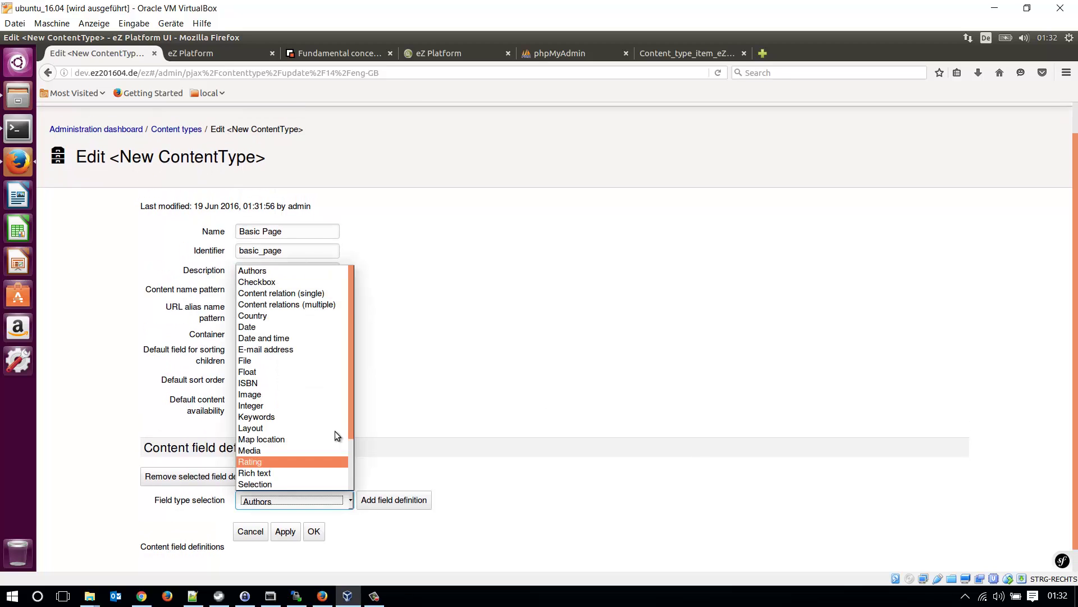
{"action": "scroll", "coordinate": [333, 432], "scroll_direction": "down", "scroll_amount": 2}
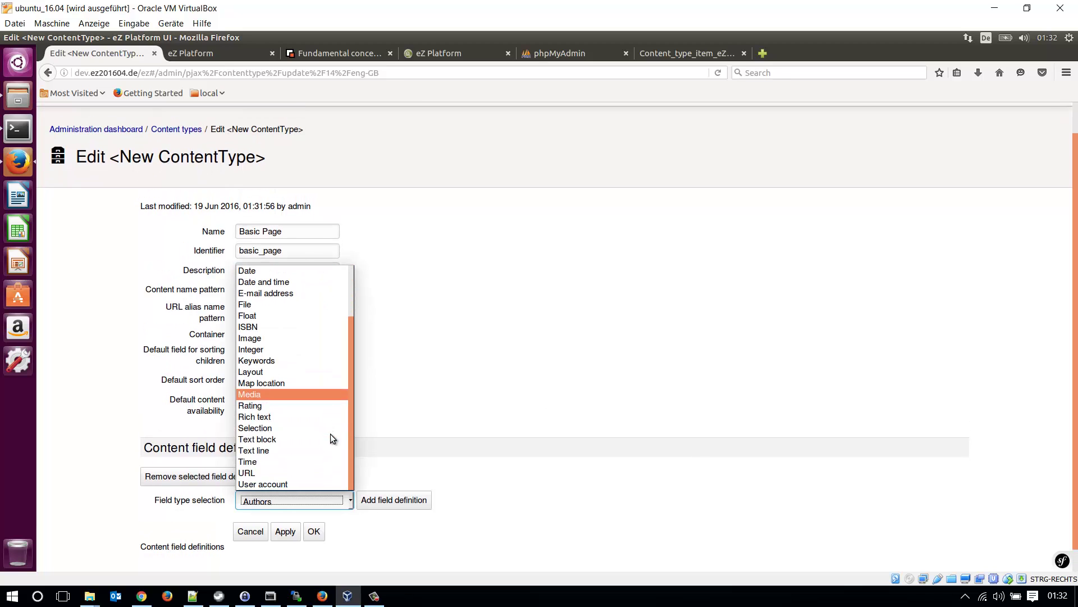
{"action": "left_click", "coordinate": [290, 451]}
{"action": "left_click", "coordinate": [395, 500]}
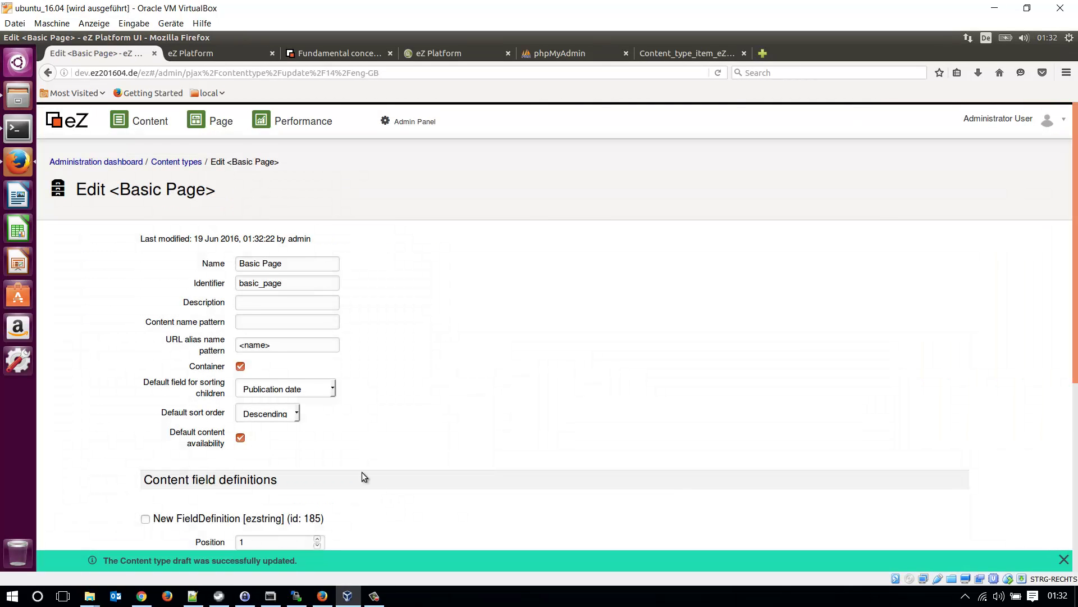
Step: Name the text line field "Name" with the identifier "name" and make it required
{"action": "scroll", "coordinate": [362, 472], "scroll_direction": "down", "scroll_amount": 5}
{"action": "left_click_drag", "start_coordinate": [318, 271], "coordinate": [202, 265]}
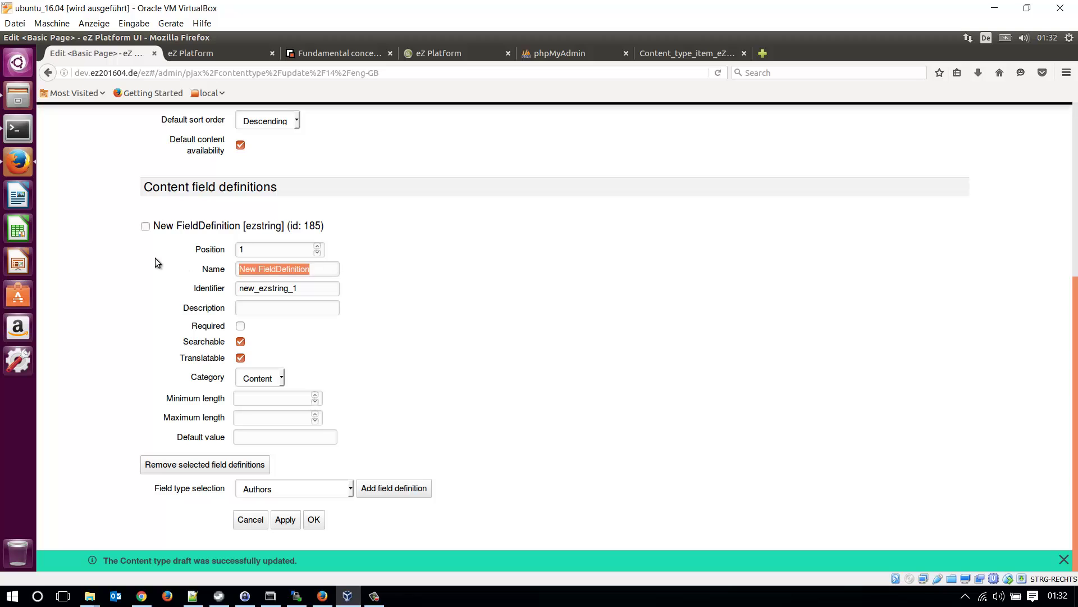
{"action": "type", "text": "Name"}
{"action": "key", "text": "Tab"}
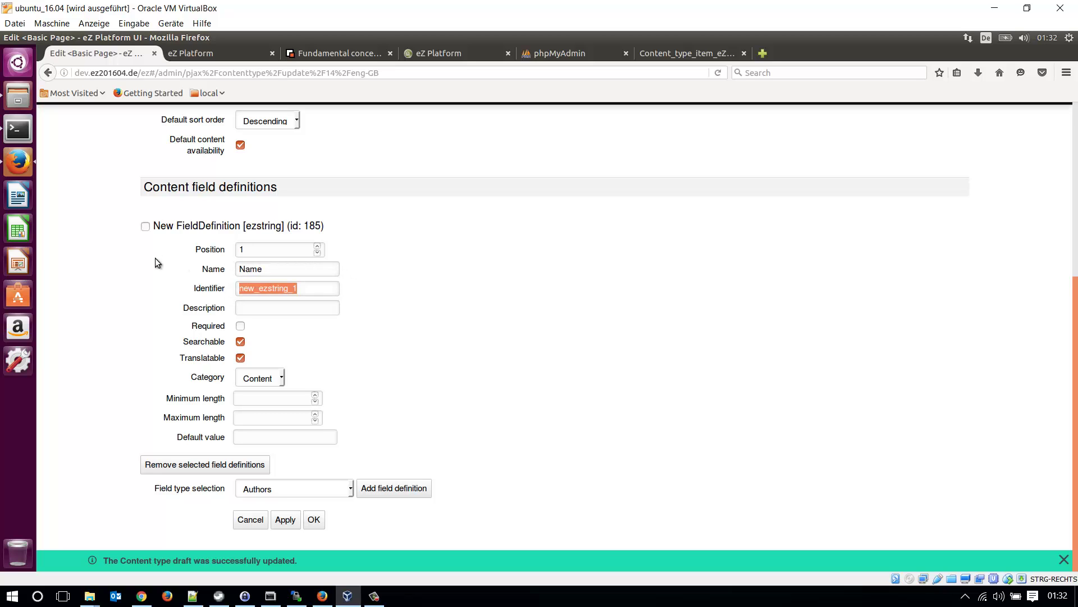
{"action": "type", "text": "name"}
{"action": "left_click", "coordinate": [467, 366]}
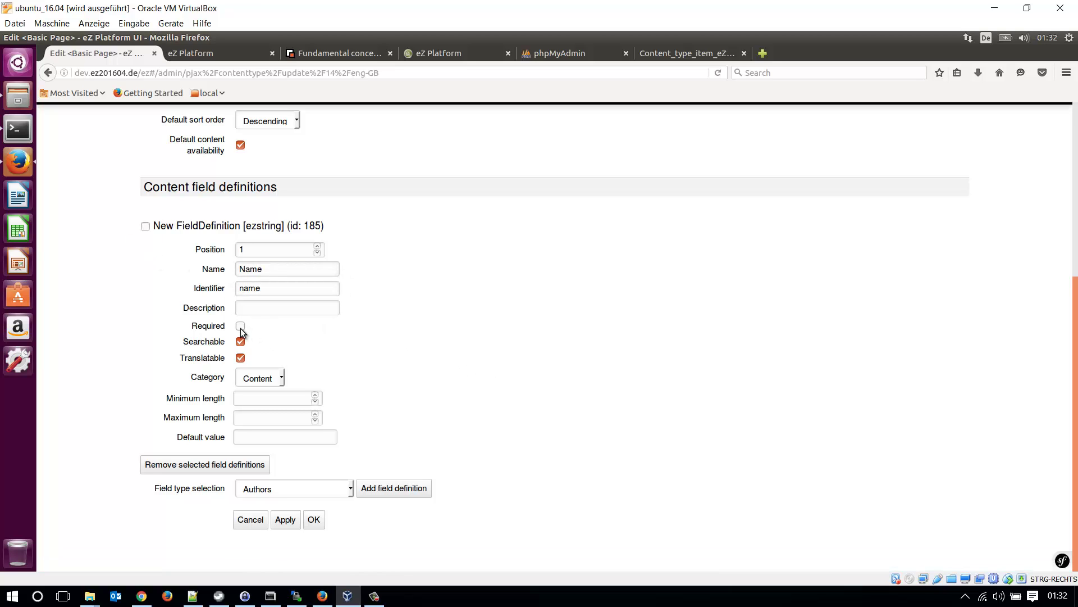
Step: Add a Rich text field definition to the Basic Page content type
{"action": "left_click", "coordinate": [351, 494]}
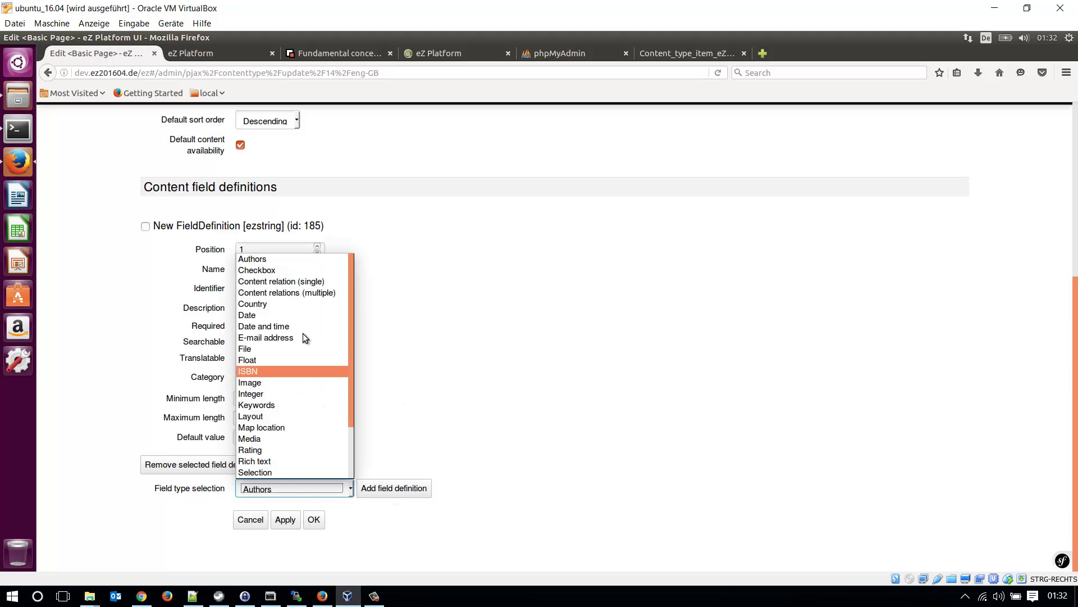
{"action": "scroll", "coordinate": [291, 394], "scroll_direction": "down", "scroll_amount": 2}
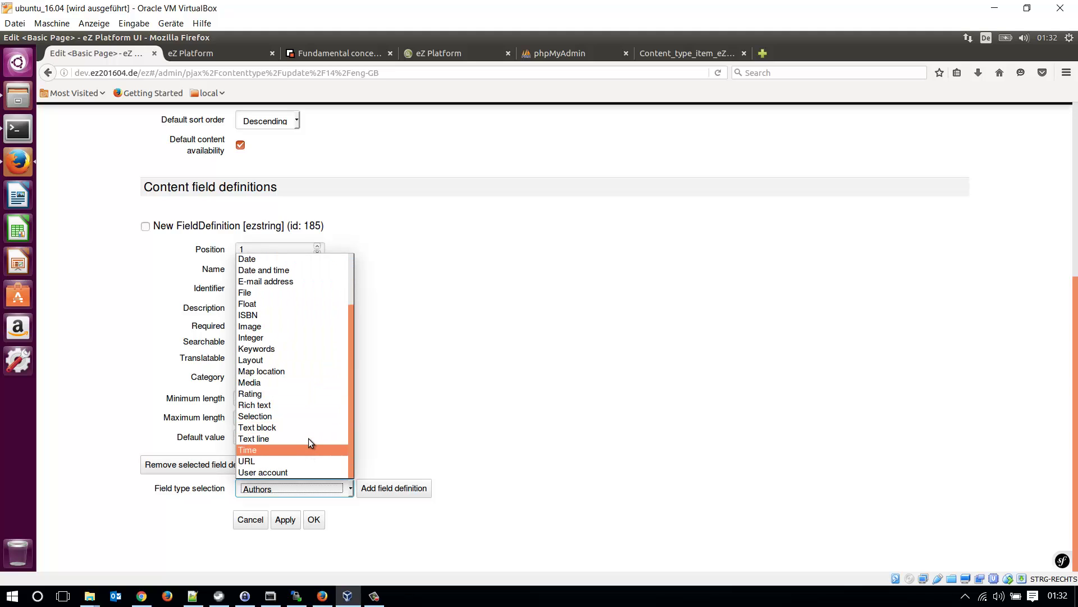
{"action": "left_click", "coordinate": [305, 405]}
{"action": "left_click", "coordinate": [392, 492]}
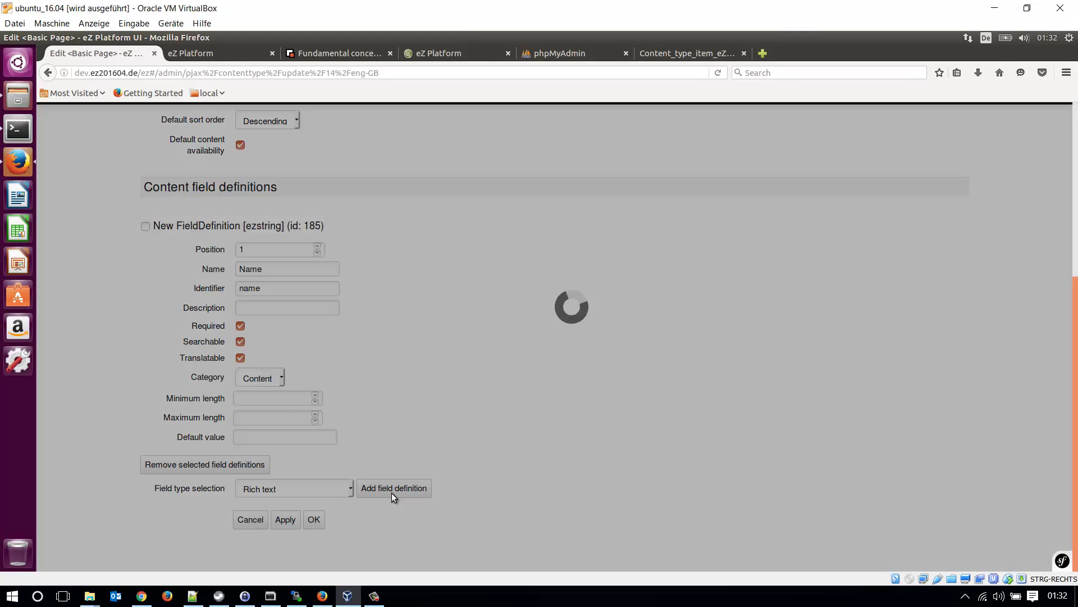
Step: Name the rich text field "Body" and set its identifier to "body"
{"action": "scroll", "coordinate": [415, 498], "scroll_direction": "down", "scroll_amount": 9}
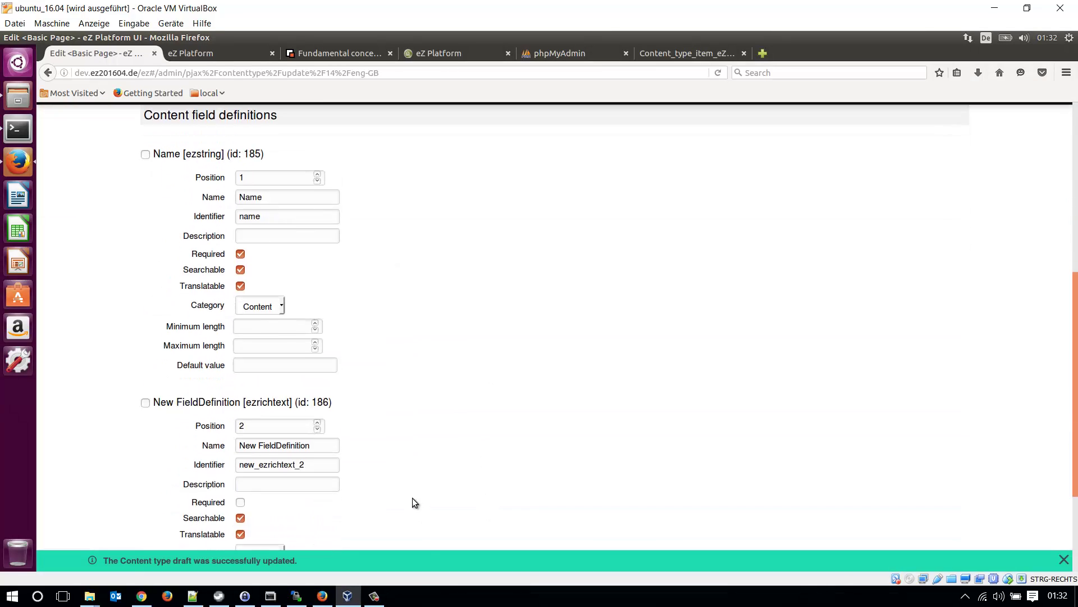
{"action": "scroll", "coordinate": [322, 461], "scroll_direction": "down", "scroll_amount": 1}
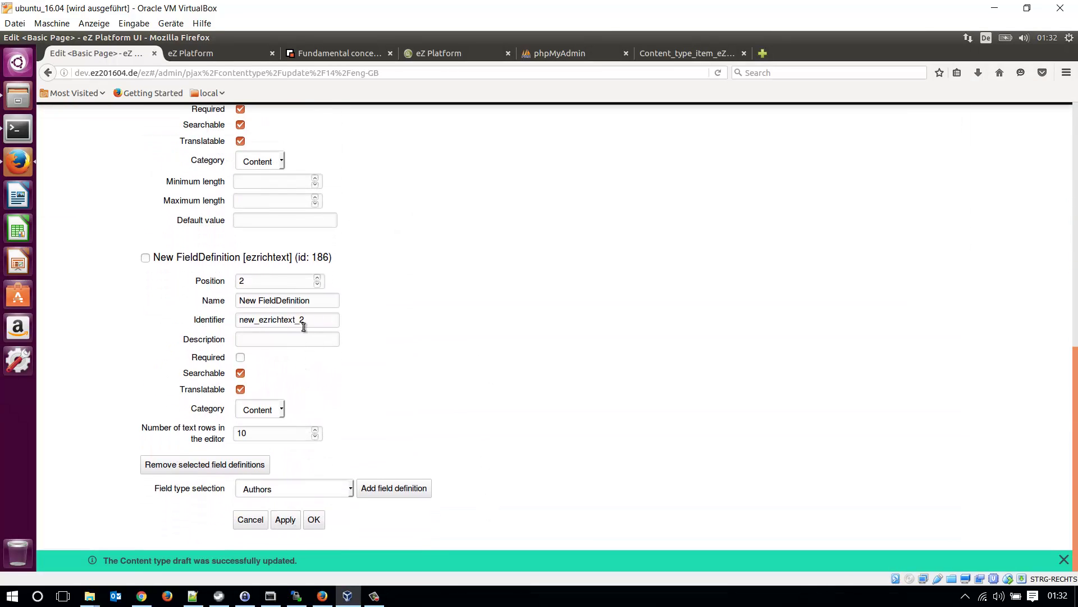
{"action": "left_click_drag", "start_coordinate": [318, 300], "coordinate": [123, 290]}
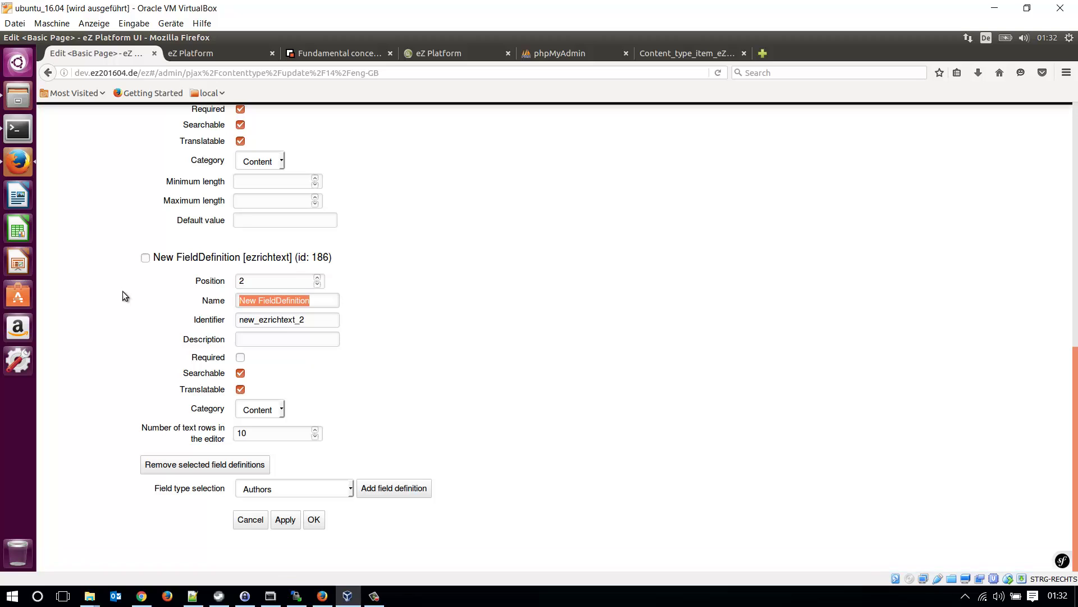
{"action": "key", "text": "BackSpace"}
{"action": "type", "text": "Body"}
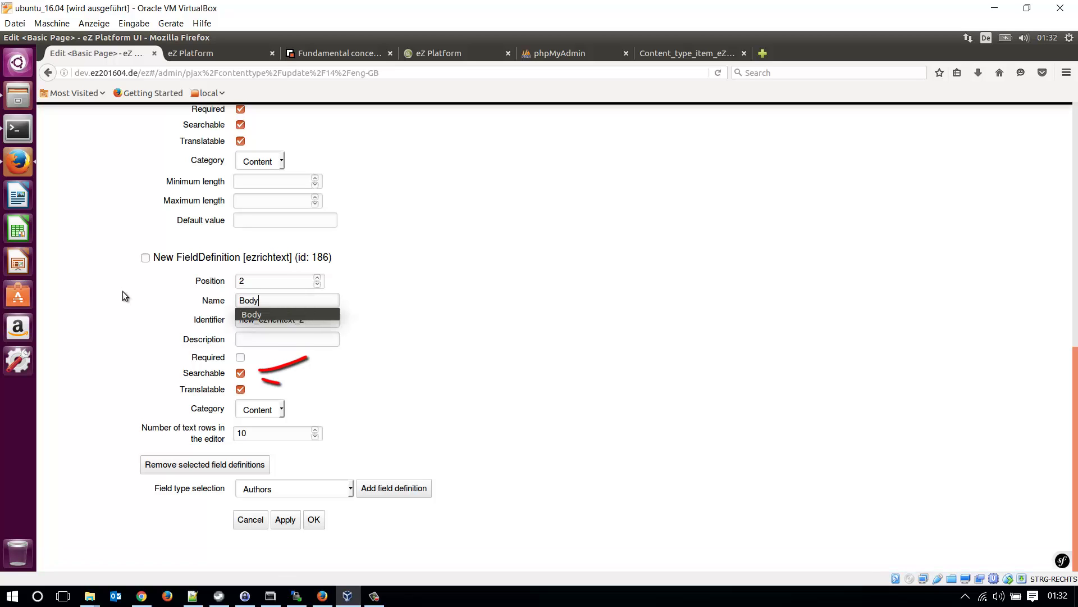
{"action": "key", "text": "Tab"}
{"action": "type", "text": "body"}
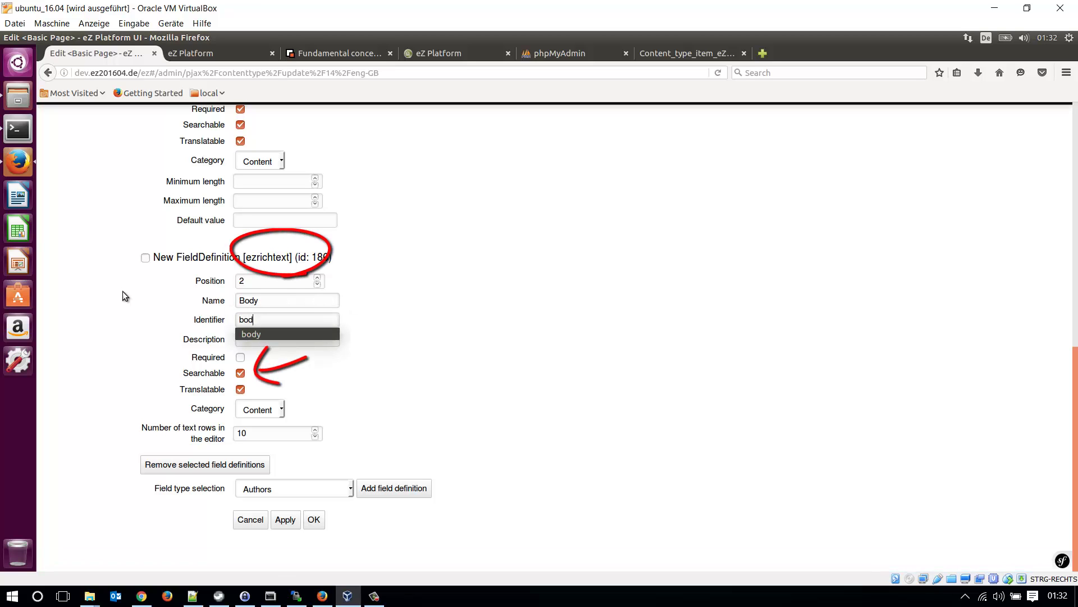
{"action": "left_click", "coordinate": [490, 317]}
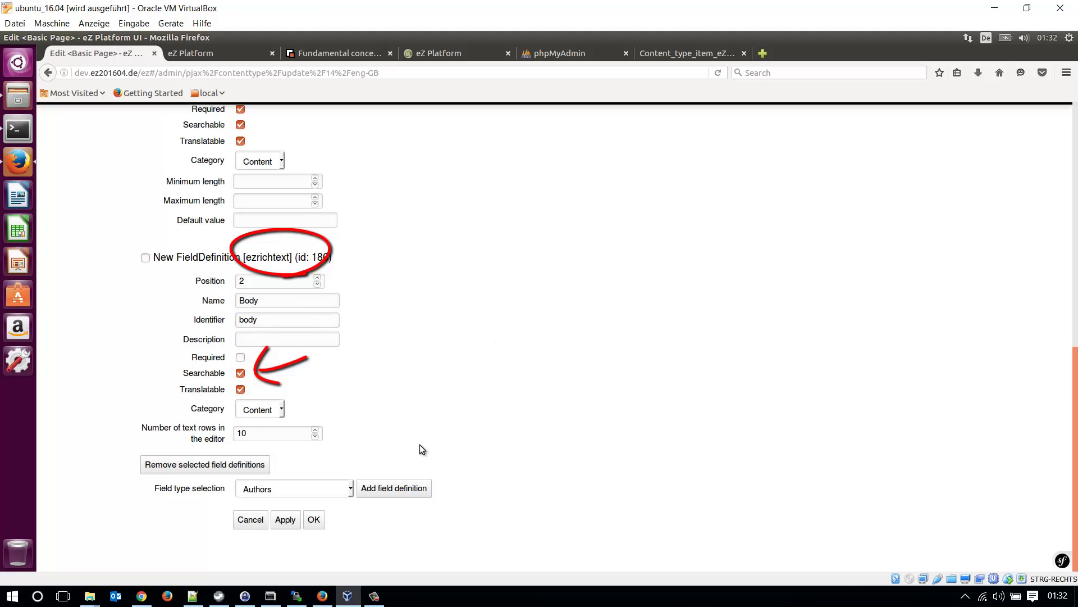
Step: Save the Basic Page content type and open the Vehicle content type from the Project group for editing
{"action": "left_click", "coordinate": [314, 519]}
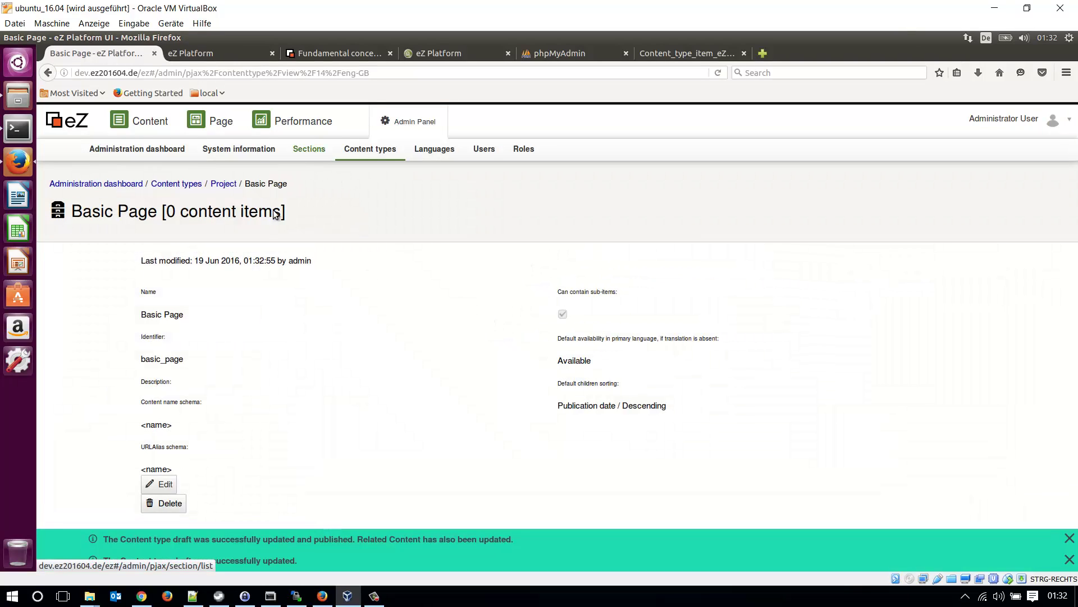
{"action": "left_click", "coordinate": [222, 187]}
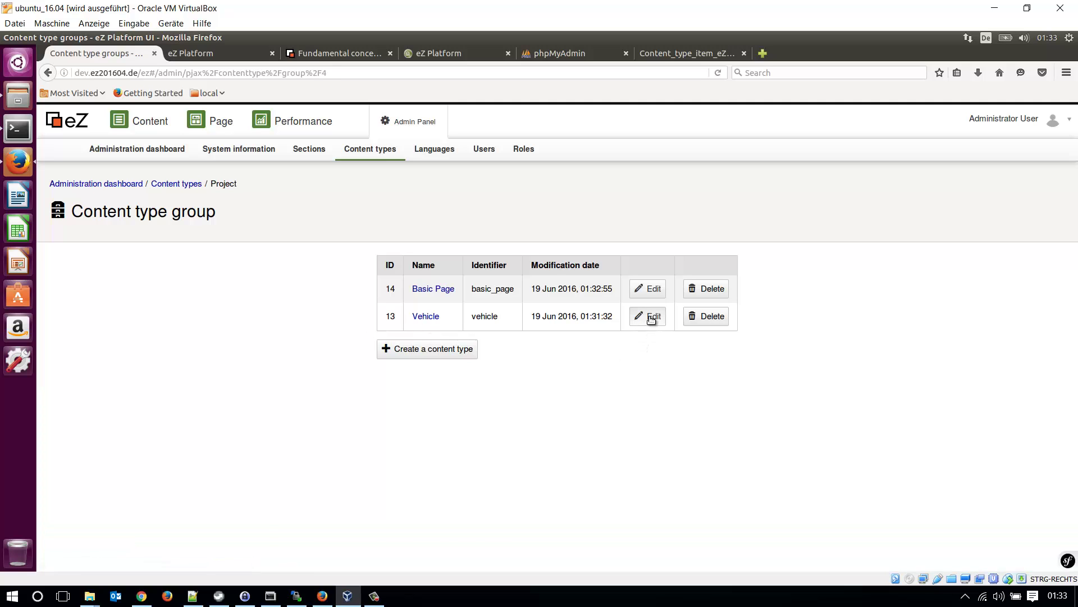
{"action": "left_click", "coordinate": [649, 315]}
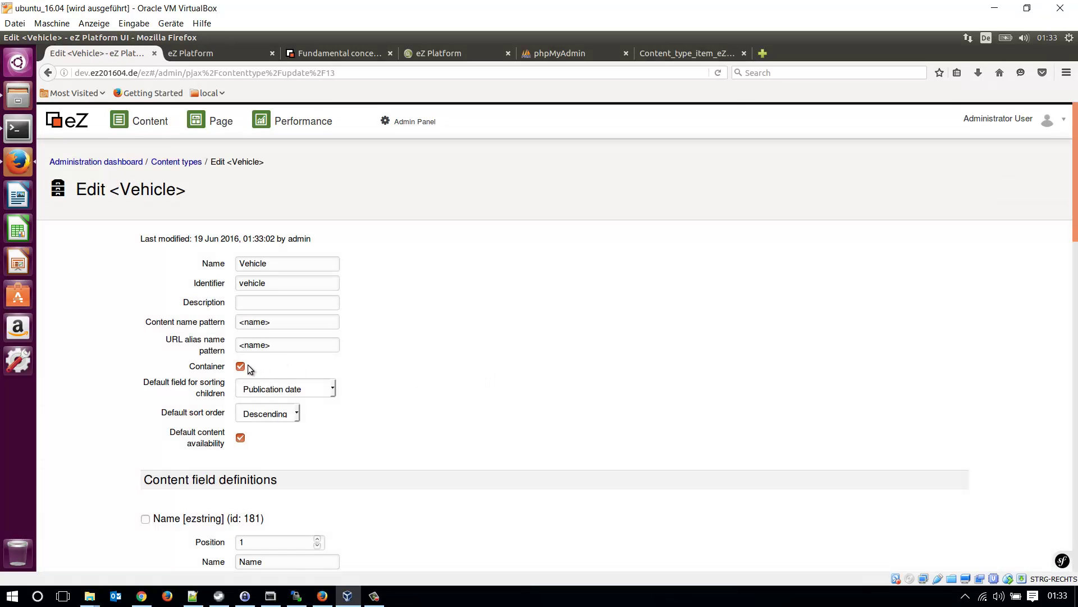
Step: Disable the Container option of the Vehicle content type and save it
{"action": "left_click", "coordinate": [242, 367]}
{"action": "scroll", "coordinate": [399, 352], "scroll_direction": "down", "scroll_amount": 10}
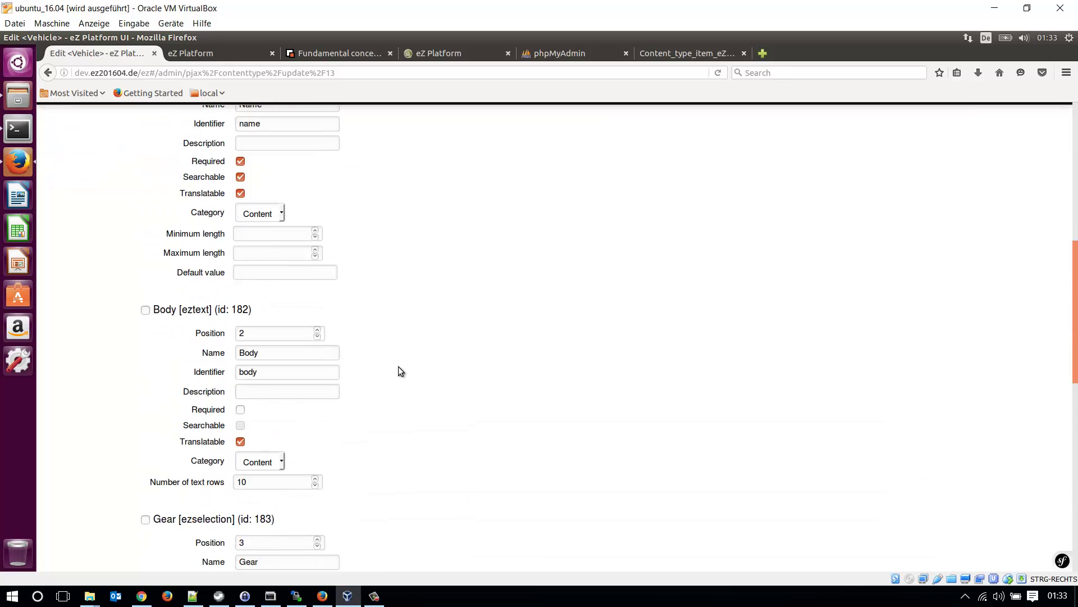
{"action": "scroll", "coordinate": [398, 366], "scroll_direction": "down", "scroll_amount": 12}
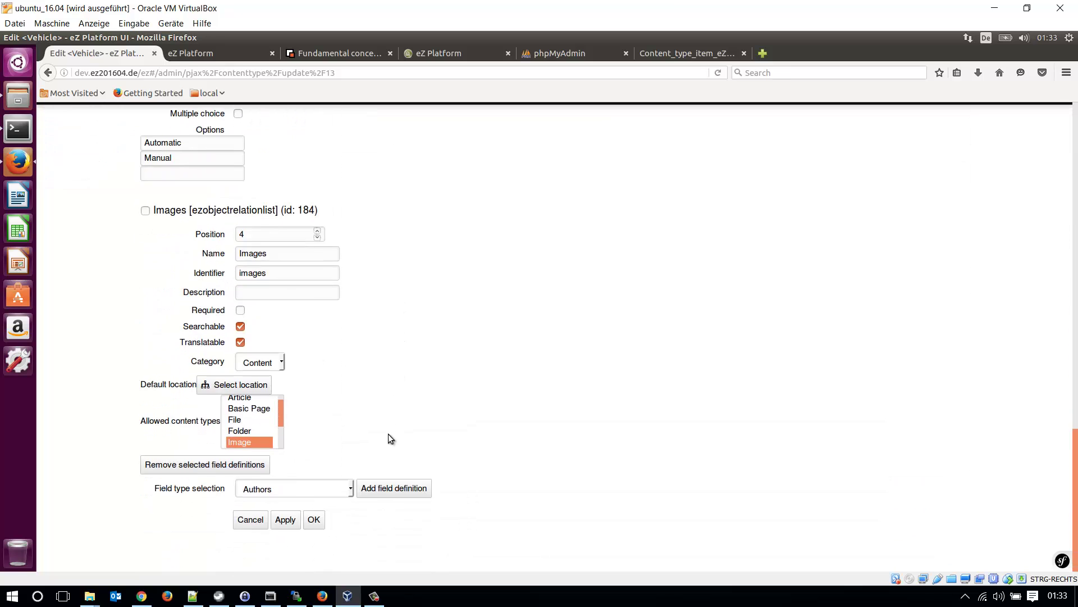
{"action": "left_click", "coordinate": [314, 519]}
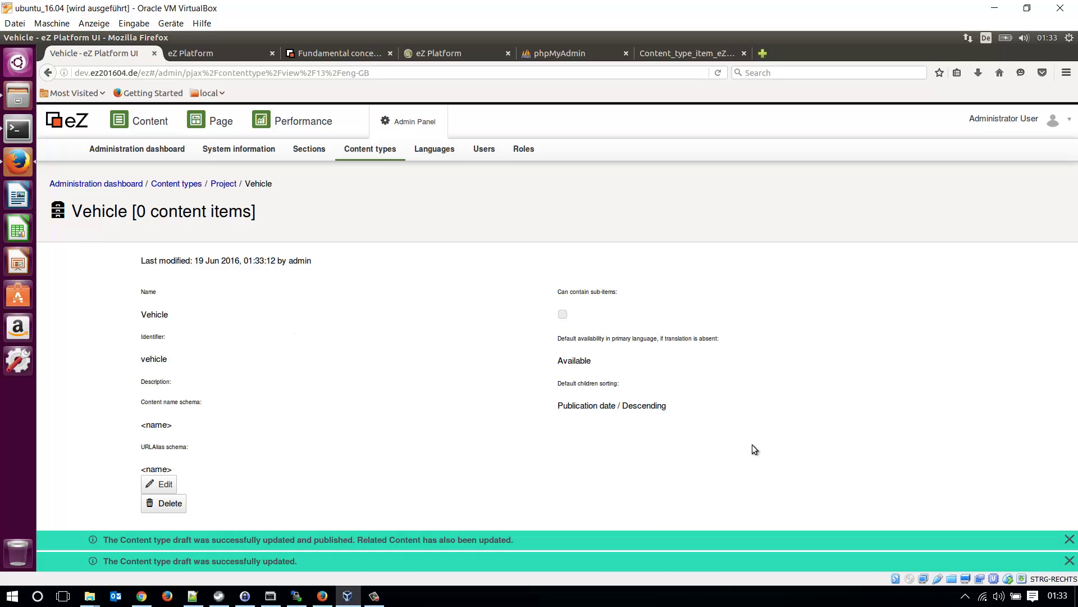
Step: Open the Images folder in the Media library
{"action": "left_click", "coordinate": [152, 124]}
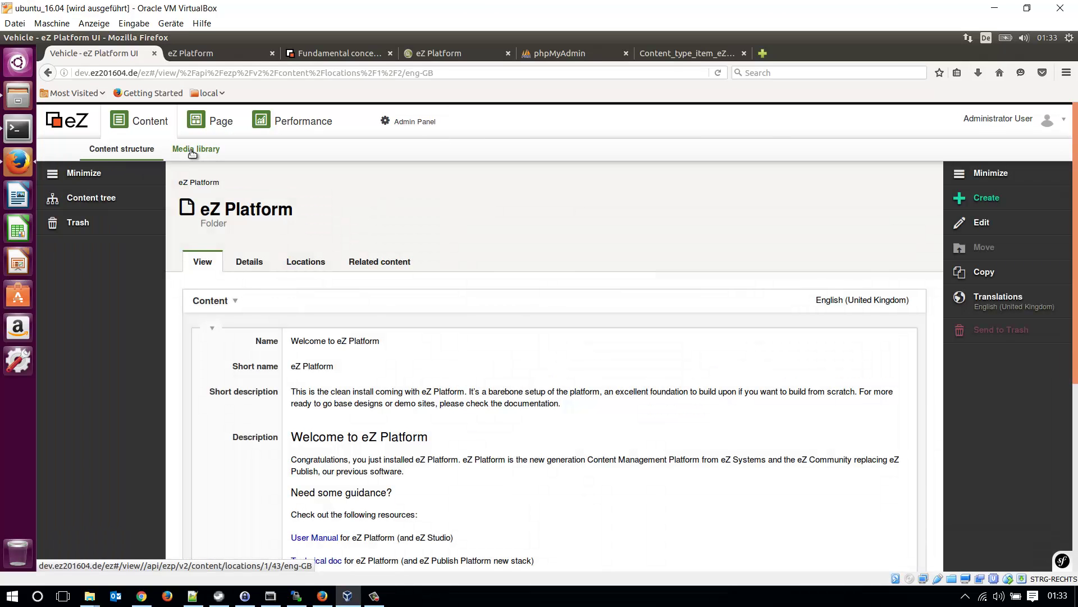
{"action": "left_click", "coordinate": [192, 151]}
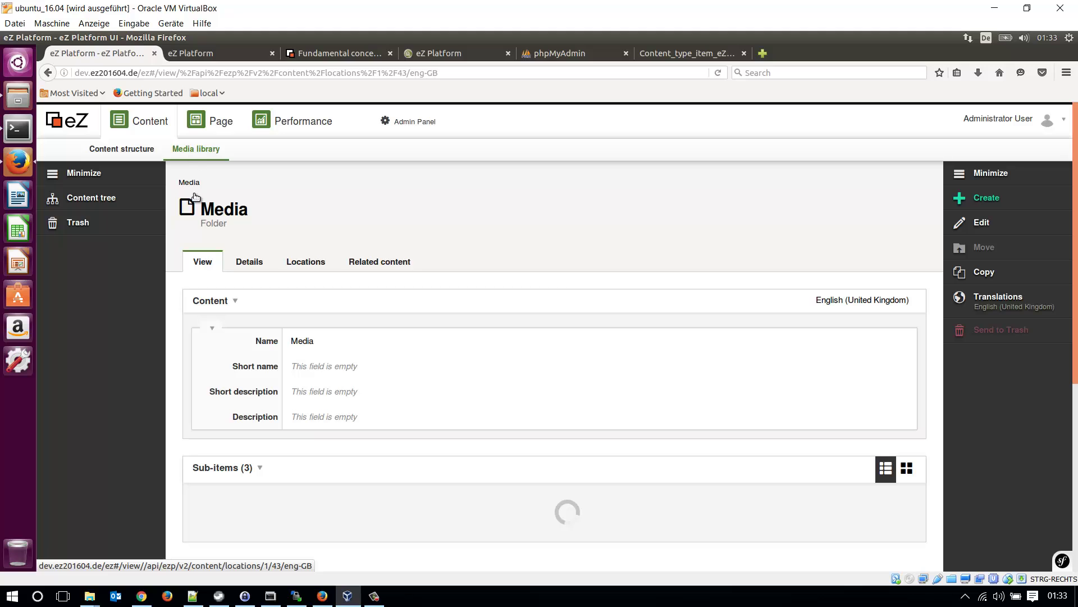
{"action": "scroll", "coordinate": [283, 421], "scroll_direction": "down", "scroll_amount": 1}
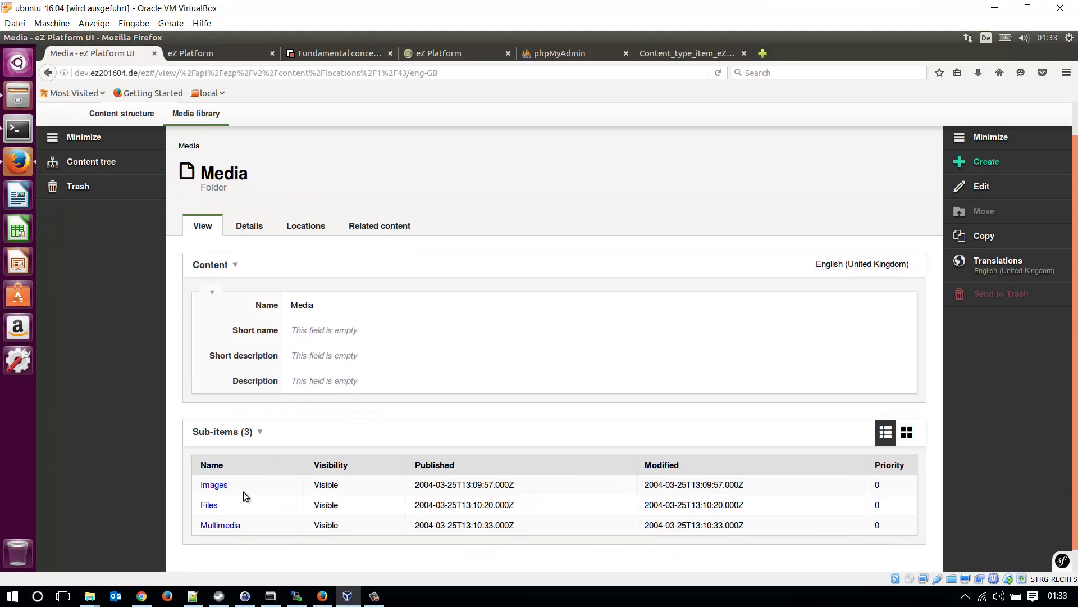
{"action": "left_click", "coordinate": [213, 485]}
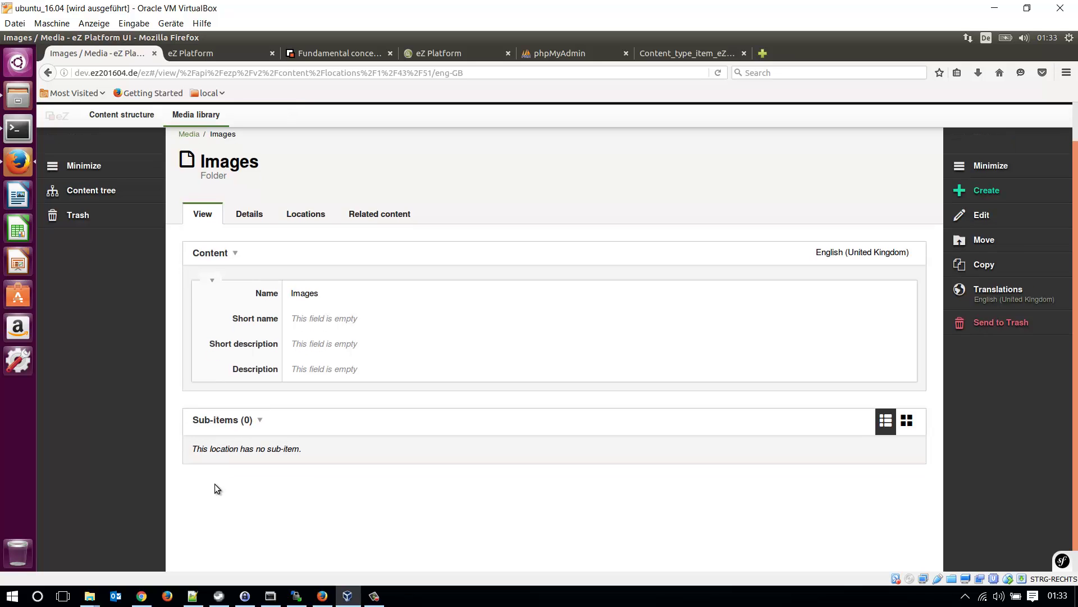
Step: Create and publish a folder named "Vehicle Images" inside the Images folder, and check it in the content tree
{"action": "left_click", "coordinate": [984, 168]}
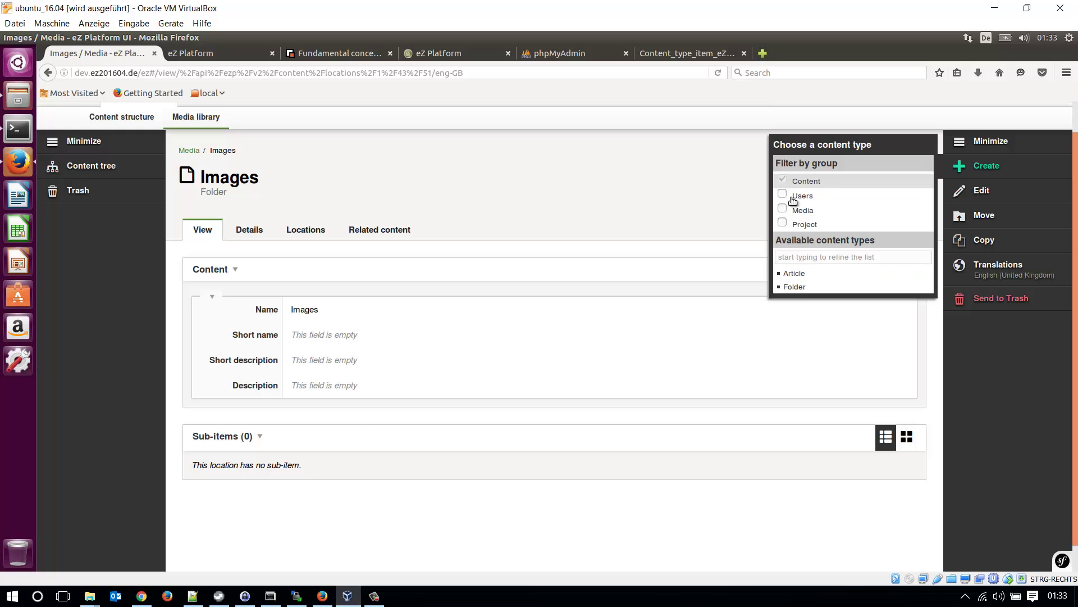
{"action": "left_click", "coordinate": [794, 289]}
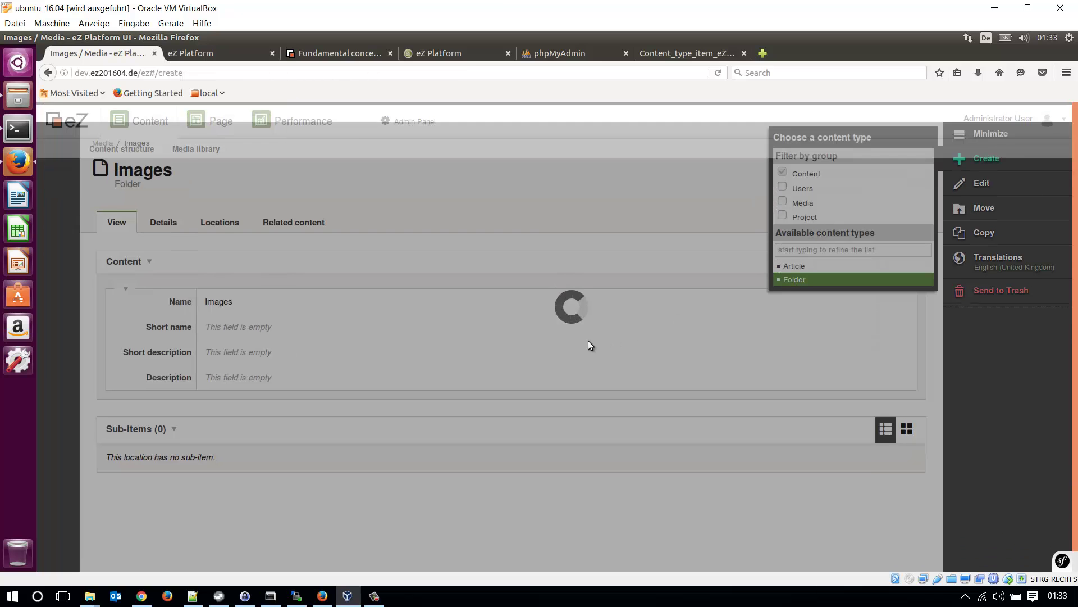
{"action": "key", "text": "ctrl+a"}
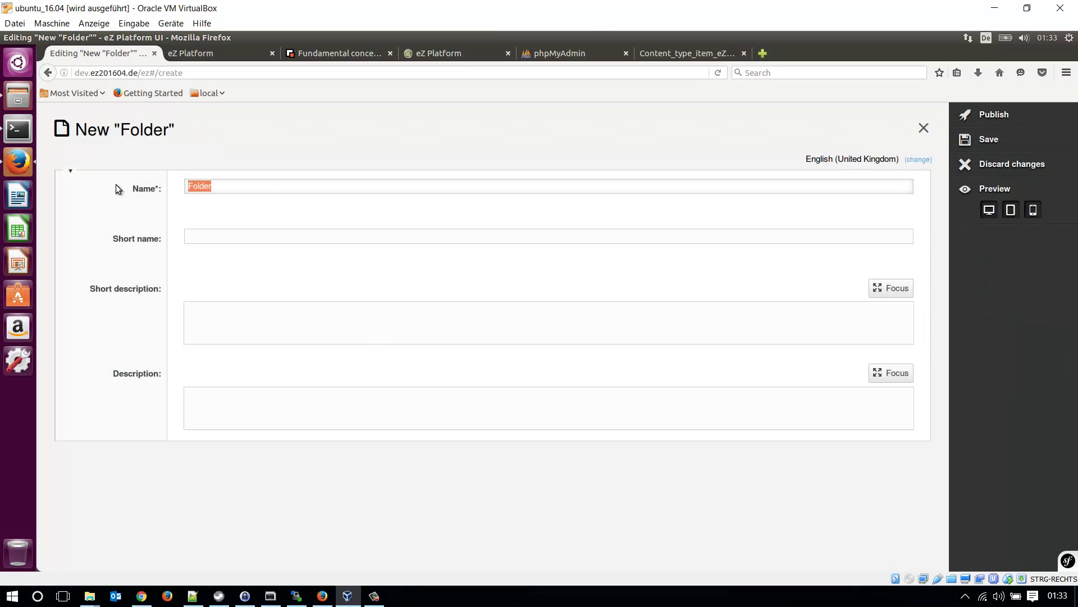
{"action": "type", "text": "Vehicle Images"}
{"action": "left_click", "coordinate": [992, 116]}
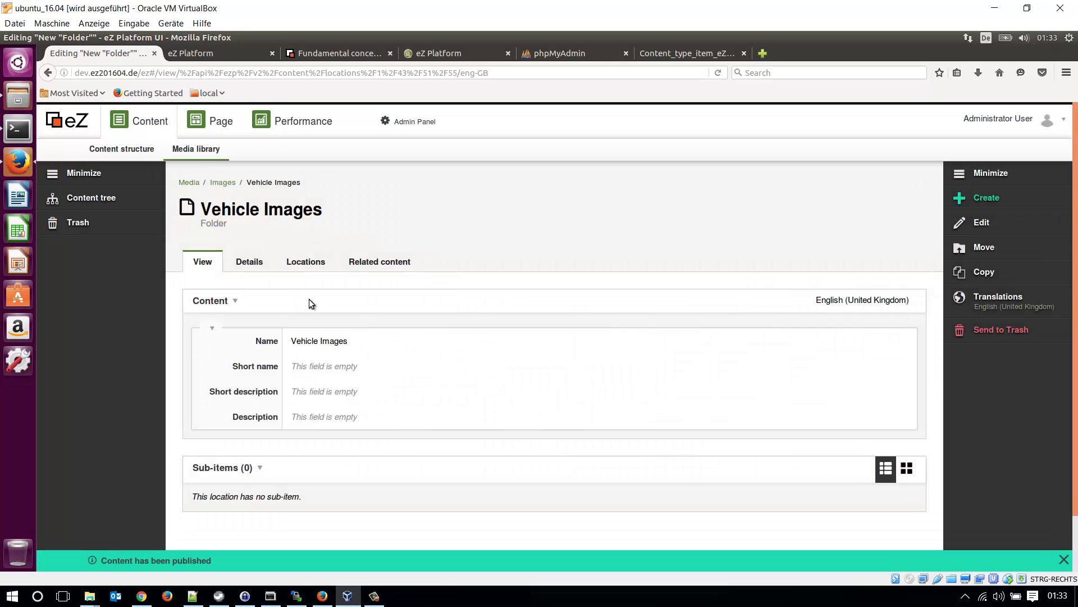
{"action": "scroll", "coordinate": [303, 262], "scroll_direction": "down", "scroll_amount": 2}
{"action": "scroll", "coordinate": [224, 163], "scroll_direction": "up", "scroll_amount": 1}
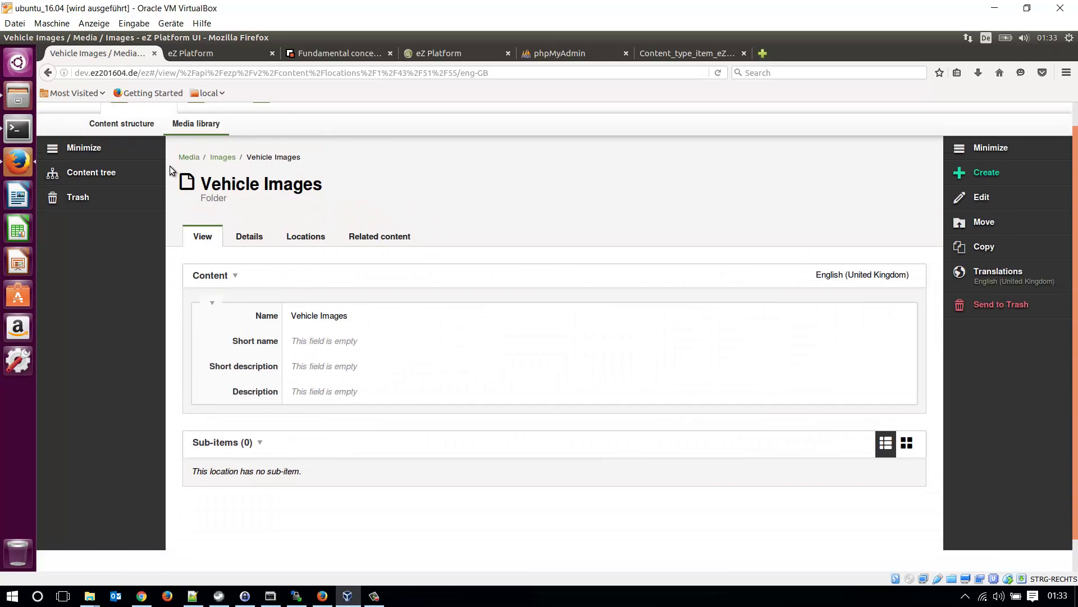
{"action": "left_click", "coordinate": [161, 175]}
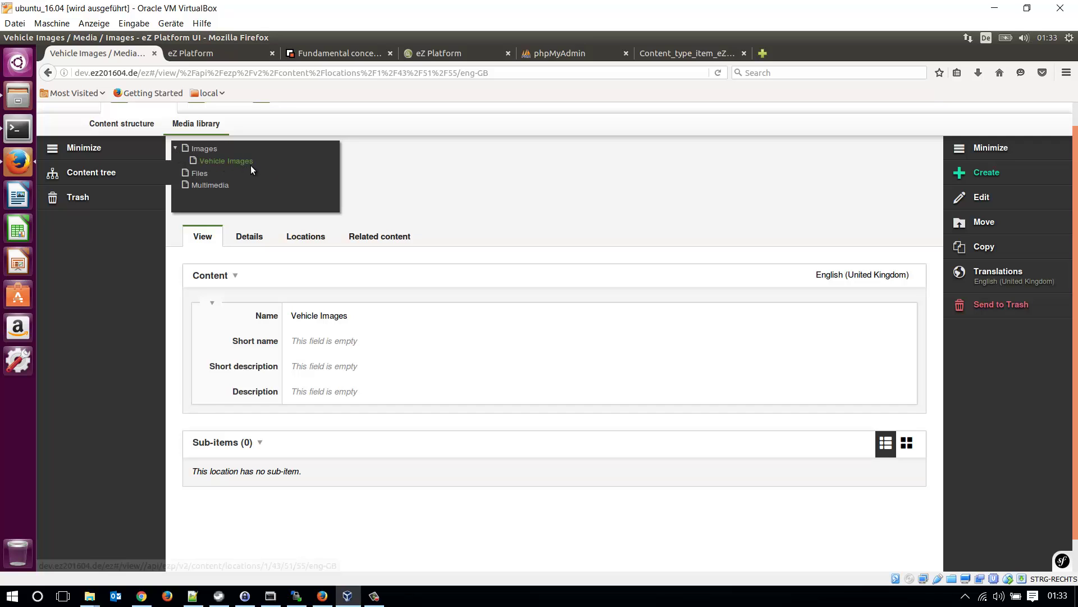
{"action": "left_click", "coordinate": [424, 188]}
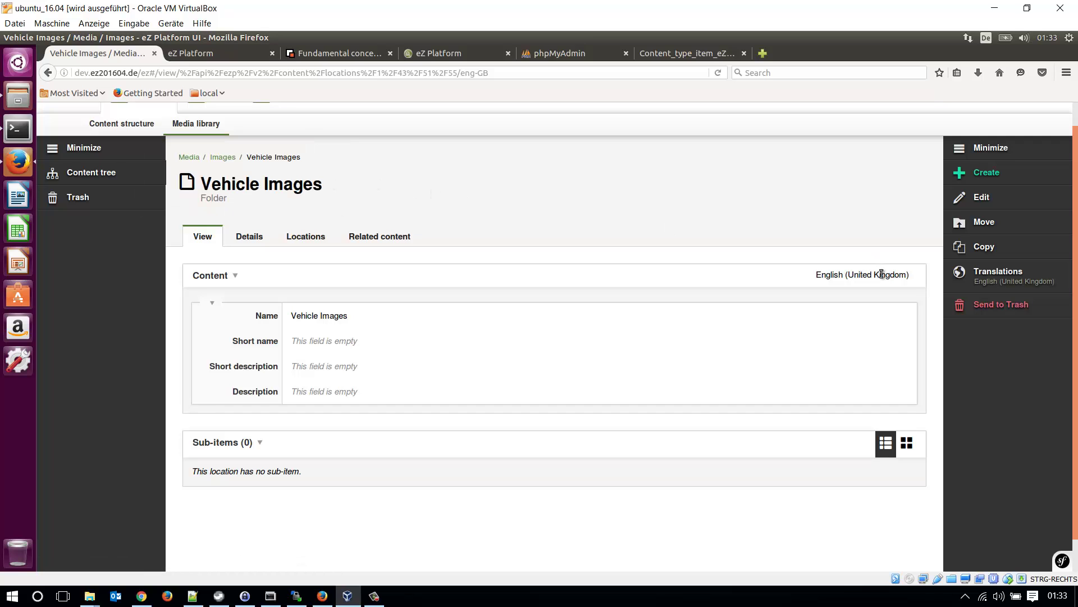
Step: Create and publish an Image item named "VW 1" in the Vehicle Images folder, uploading vw_1.jpg from Pictures
{"action": "left_click", "coordinate": [984, 172]}
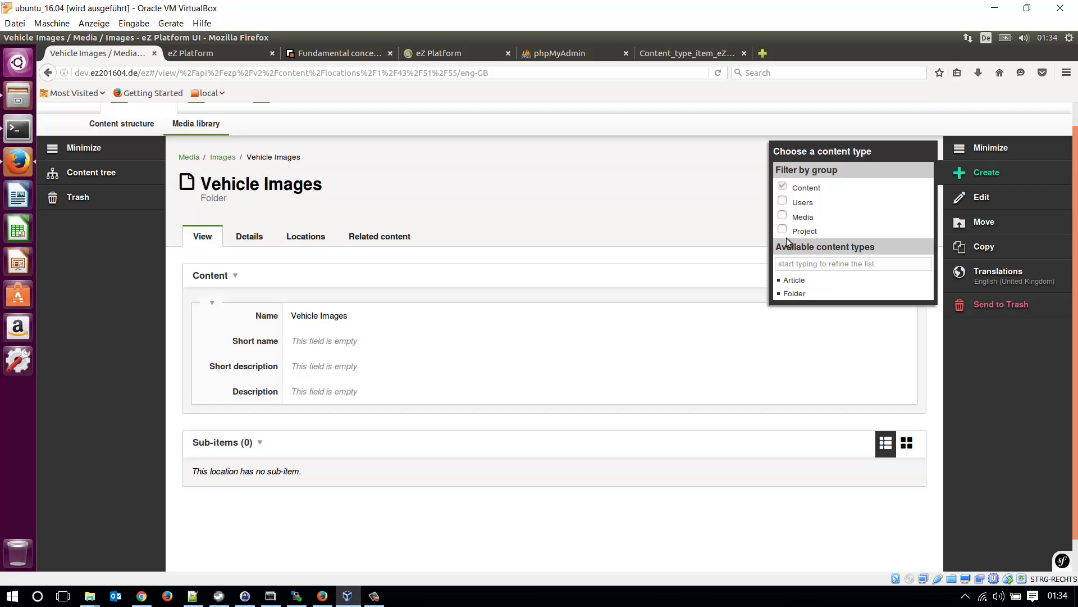
{"action": "left_click", "coordinate": [785, 216]}
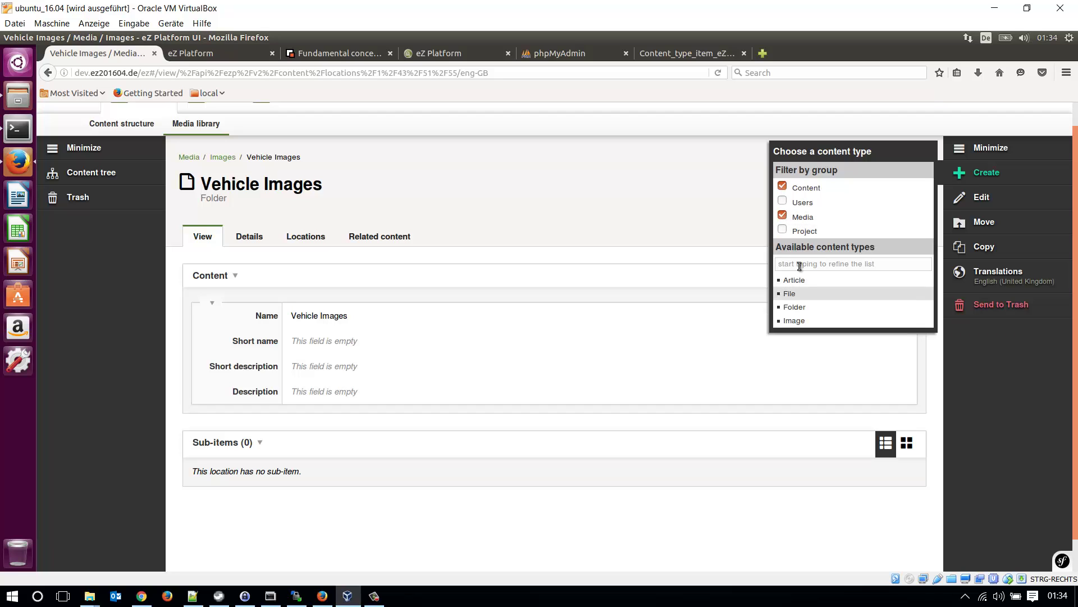
{"action": "left_click", "coordinate": [785, 190]}
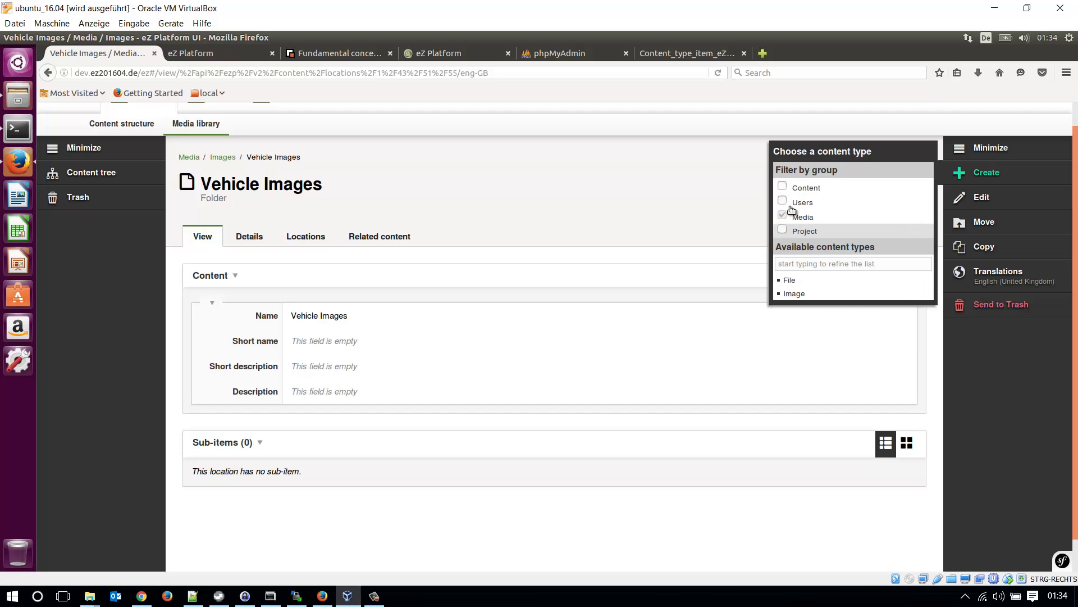
{"action": "left_click", "coordinate": [790, 294]}
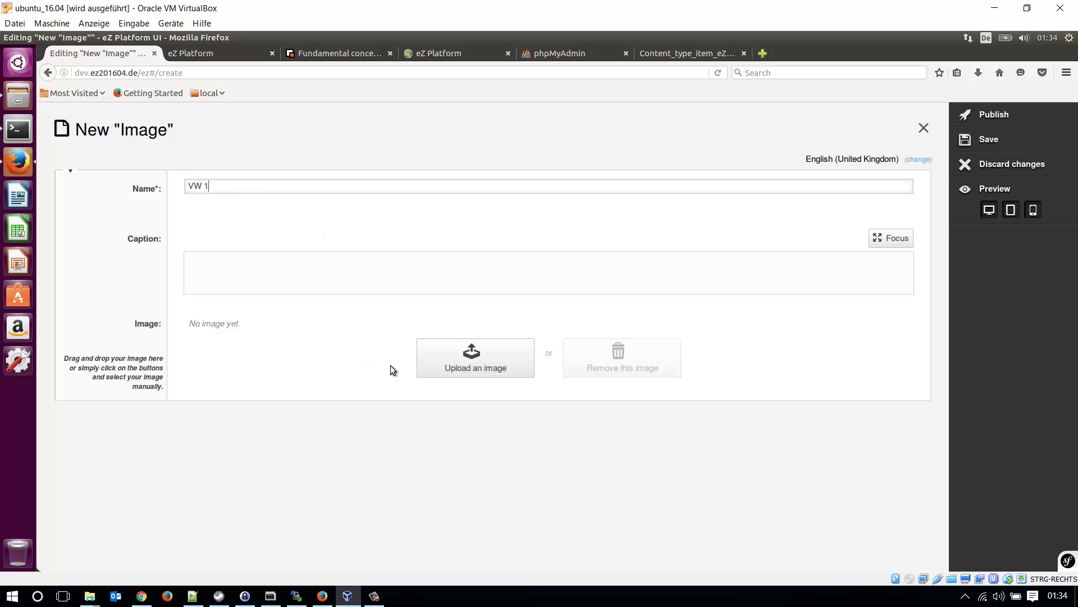
{"action": "left_click", "coordinate": [466, 368]}
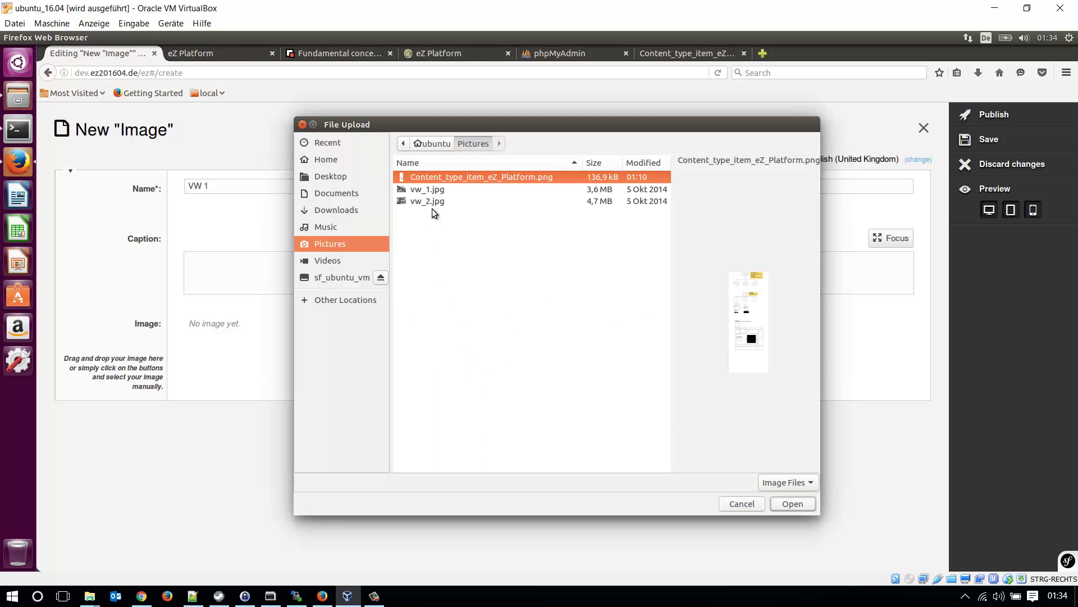
{"action": "left_click", "coordinate": [433, 191]}
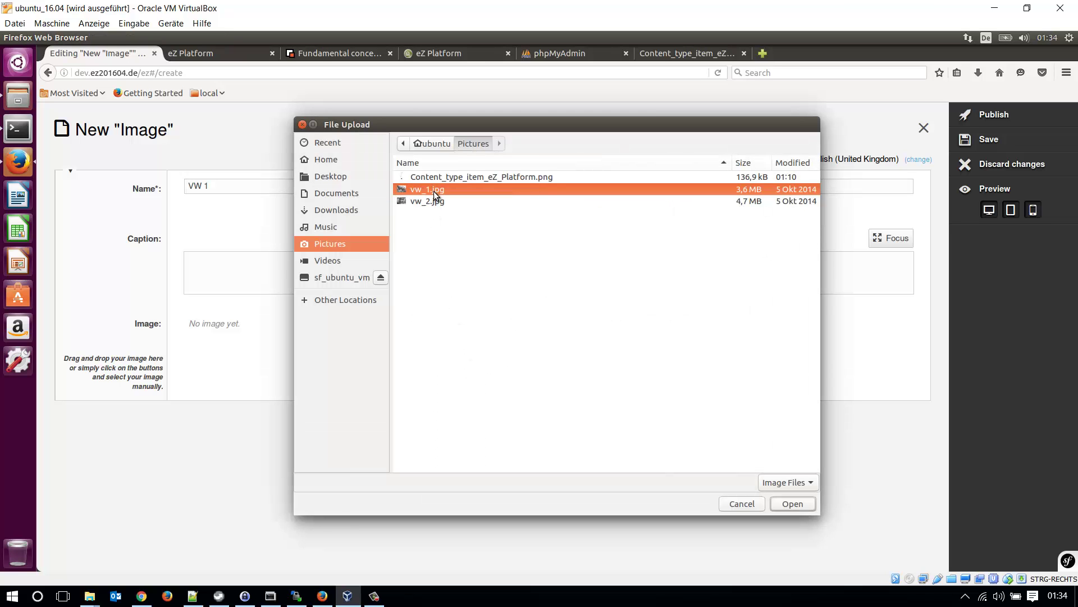
{"action": "left_click", "coordinate": [792, 503]}
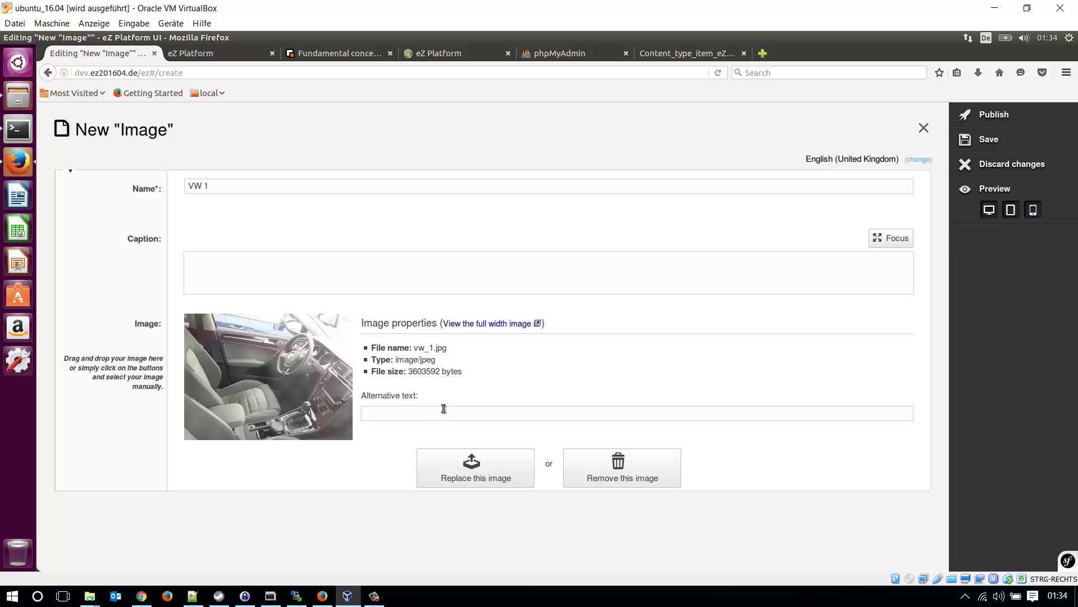
{"action": "left_click", "coordinate": [981, 116]}
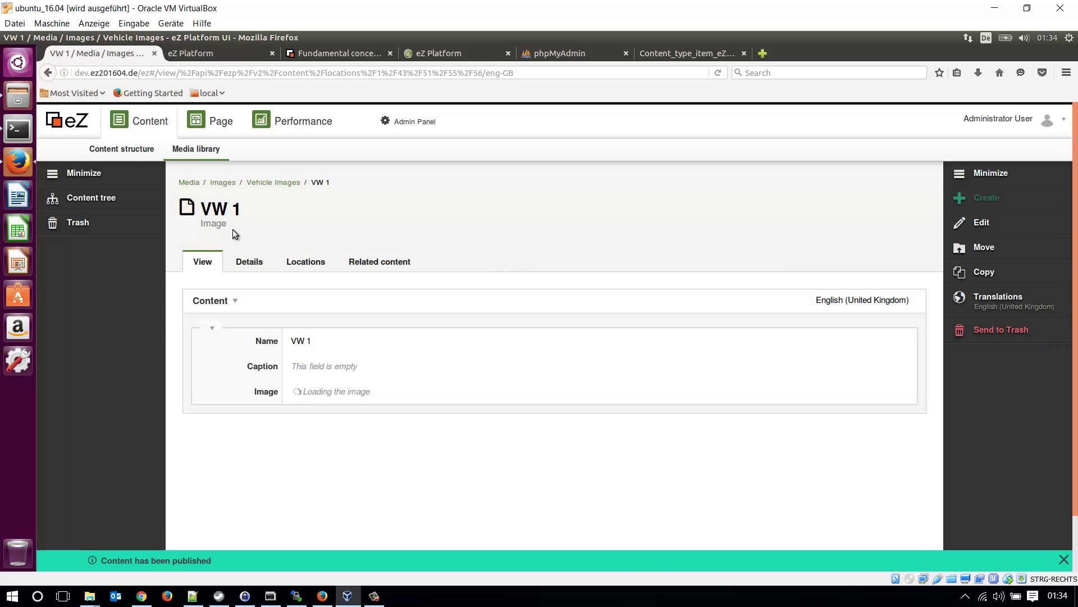
Step: Create and publish a second Image item named "VW" in the Vehicle Images folder, uploading vw_2.jpg
{"action": "left_click", "coordinate": [278, 184]}
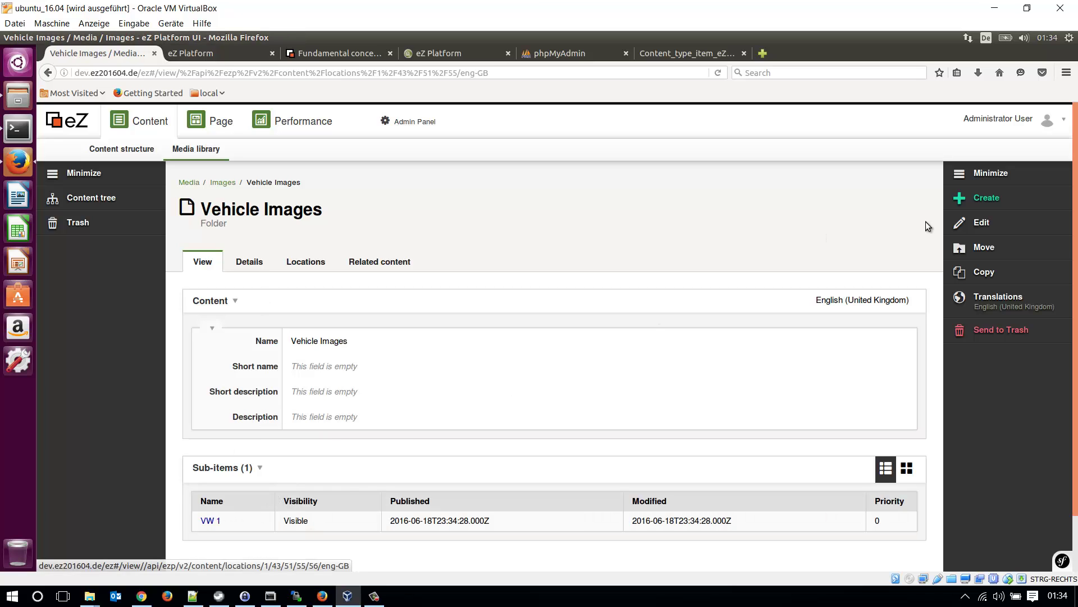
{"action": "left_click", "coordinate": [964, 202]}
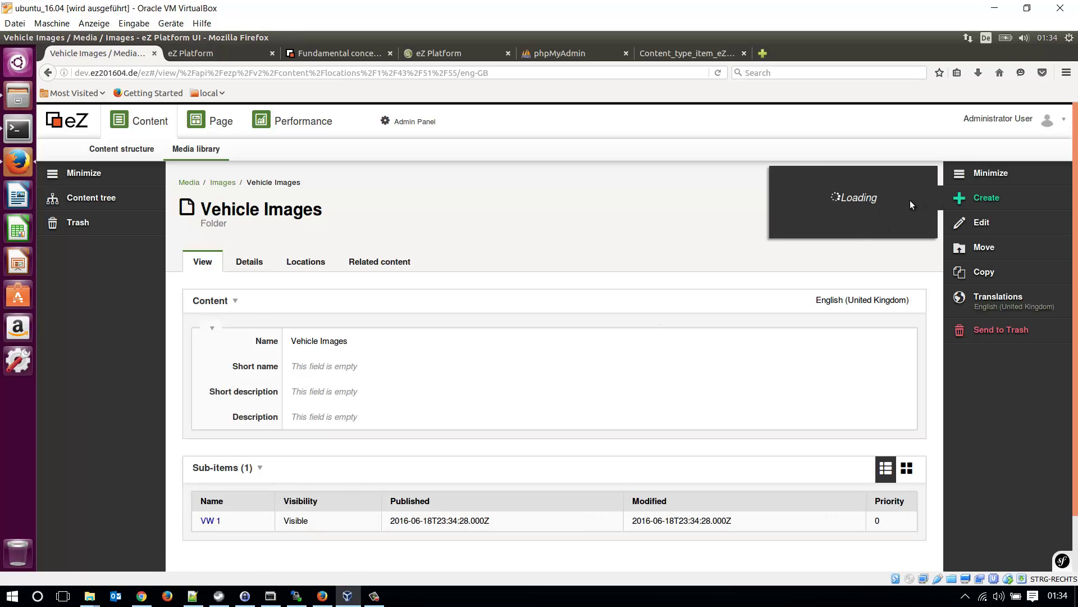
{"action": "left_click", "coordinate": [783, 241]}
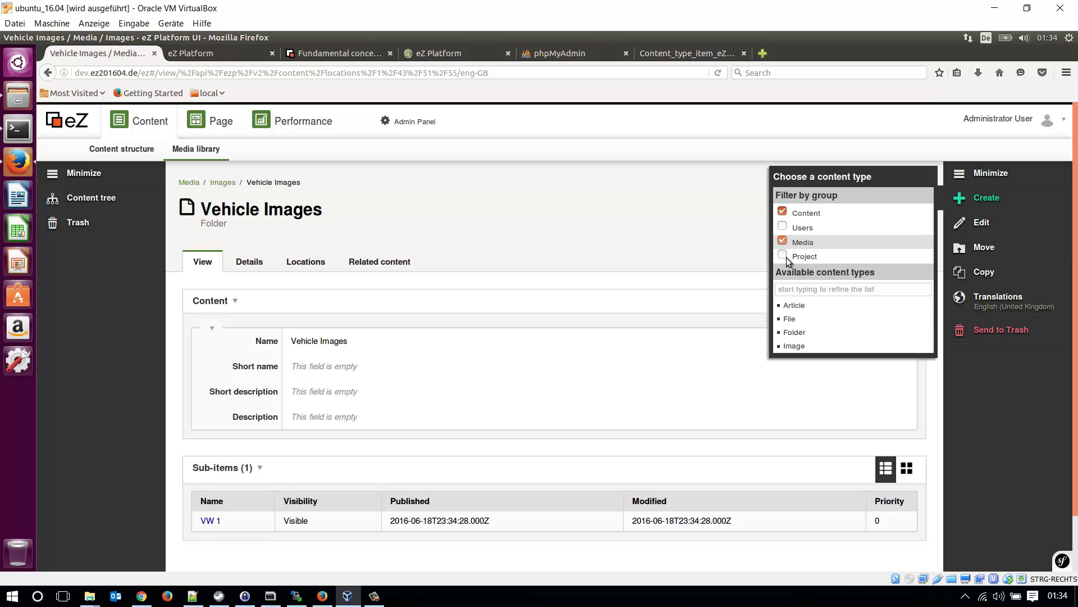
{"action": "left_click", "coordinate": [798, 345]}
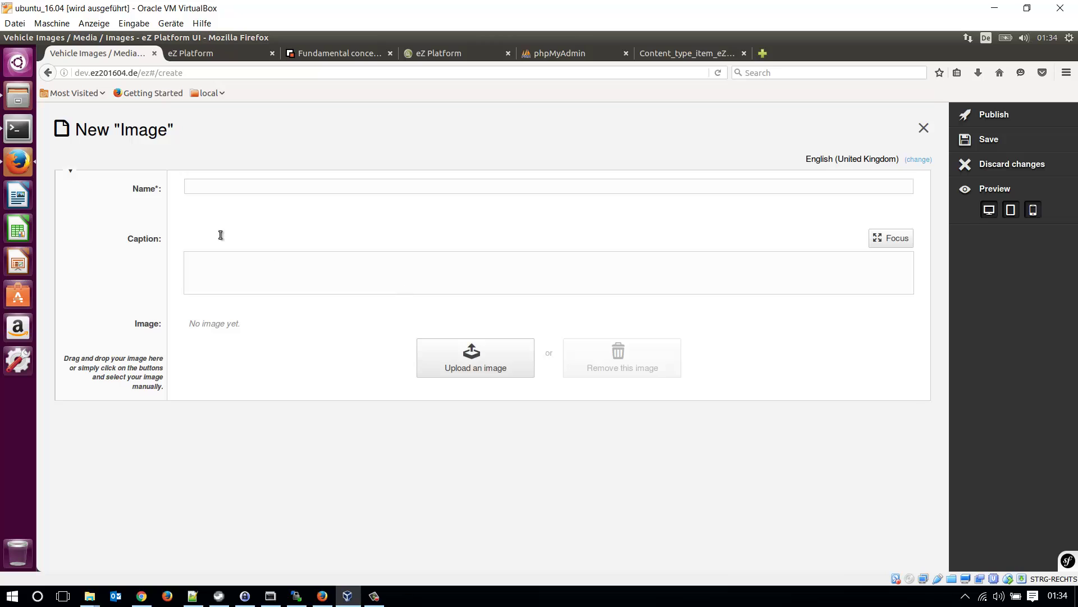
{"action": "left_click", "coordinate": [216, 181]}
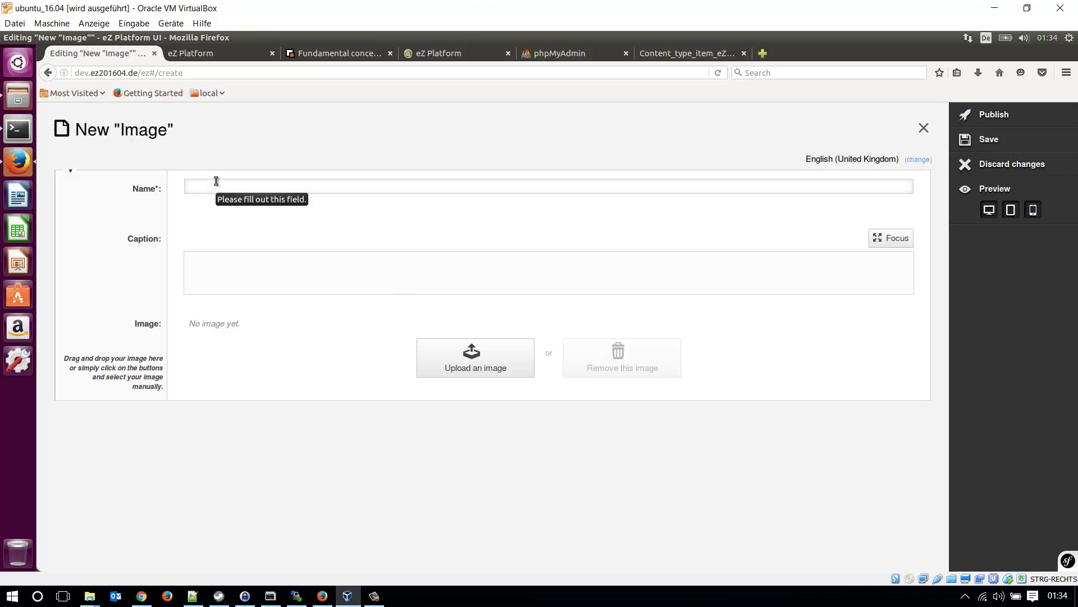
{"action": "type", "text": "VW"}
{"action": "key", "text": "Down"}
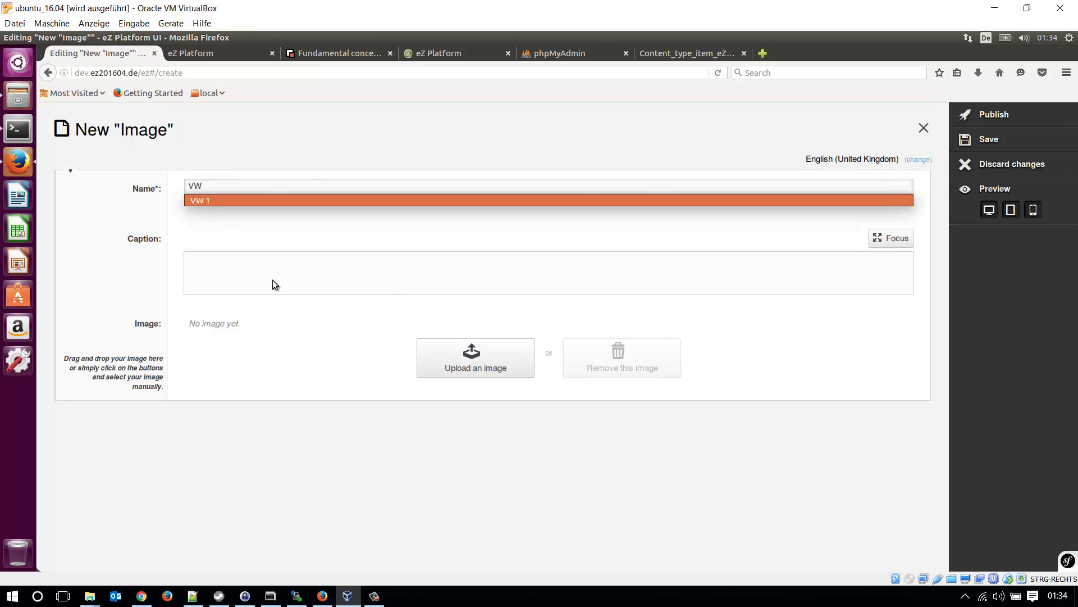
{"action": "left_click", "coordinate": [473, 354]}
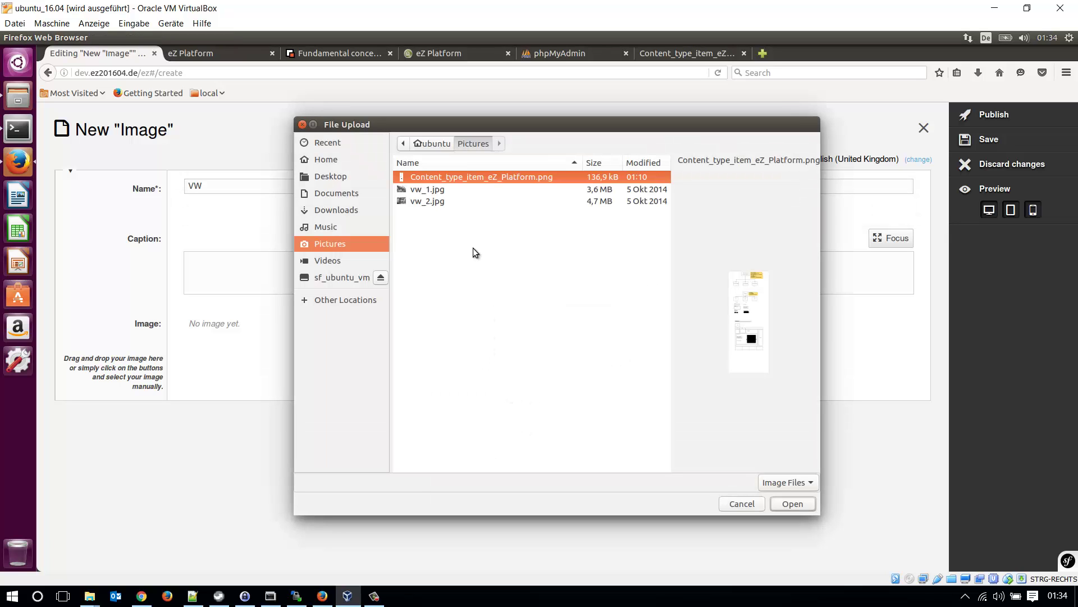
{"action": "left_click", "coordinate": [439, 201]}
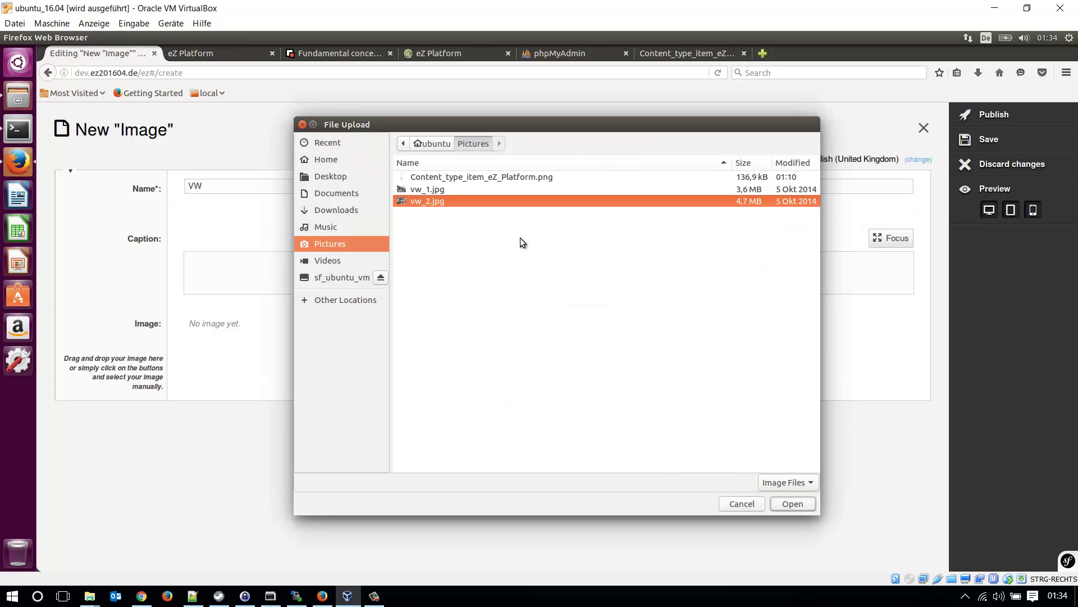
{"action": "left_click", "coordinate": [794, 504]}
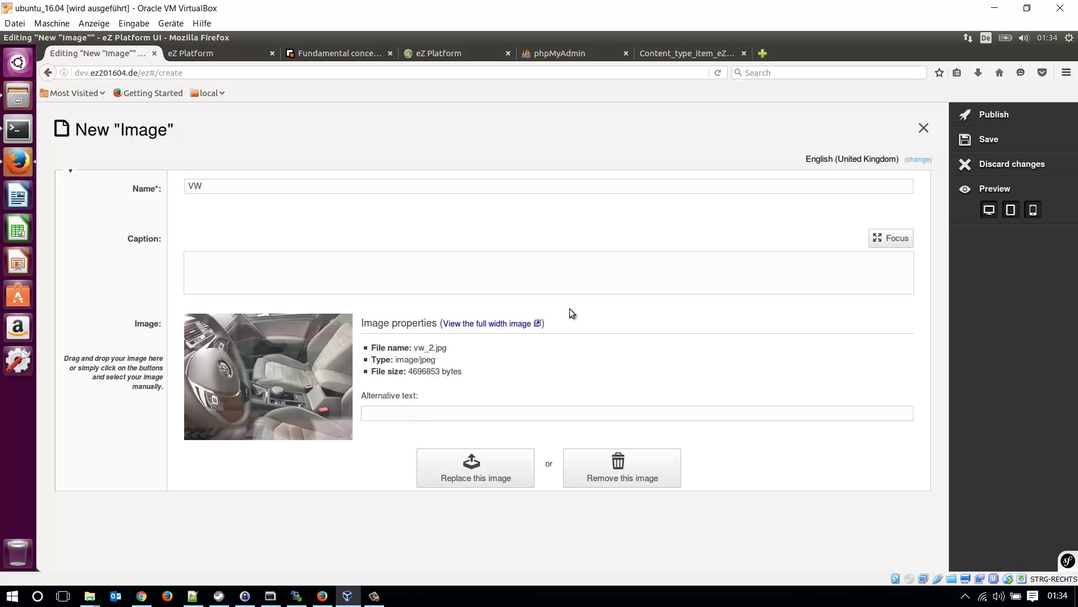
{"action": "left_click", "coordinate": [980, 116]}
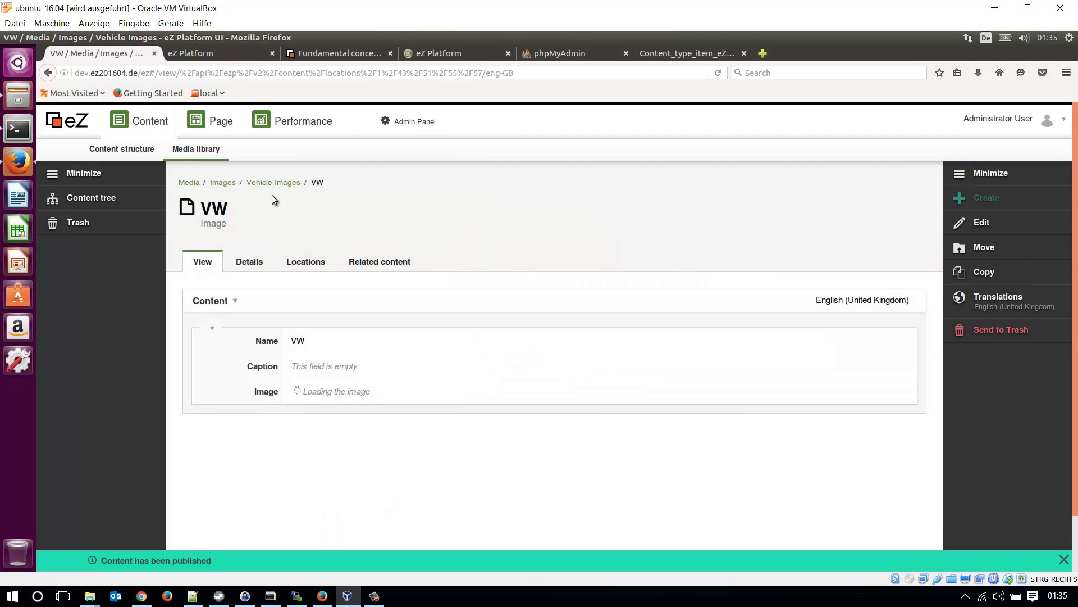
Step: Check the Vehicle Images items in the content tree, and open the Project group's Vehicle content type for editing
{"action": "left_click", "coordinate": [112, 201]}
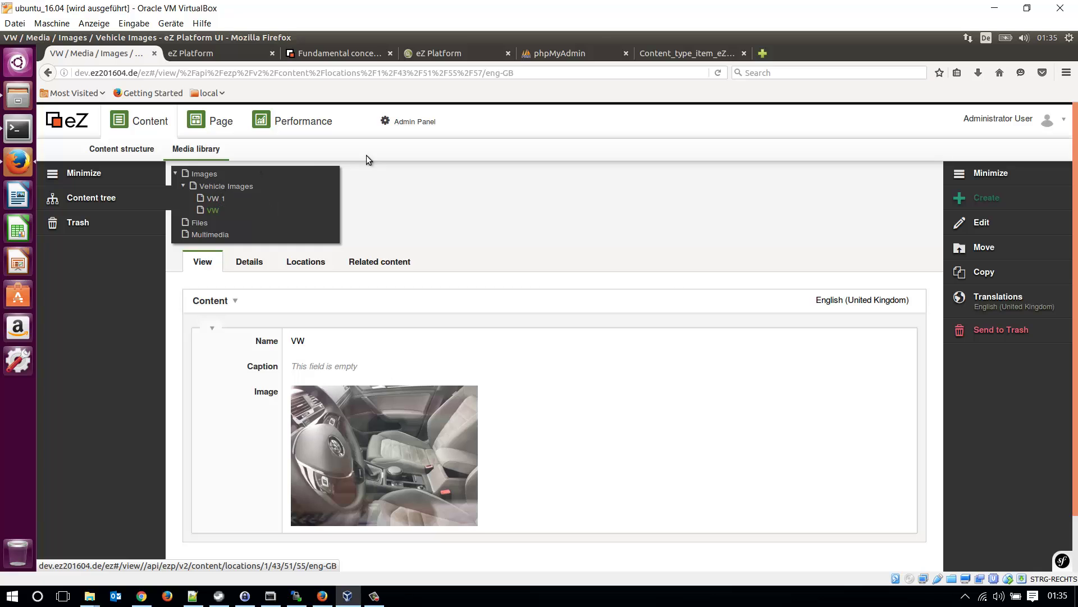
{"action": "left_click", "coordinate": [405, 124]}
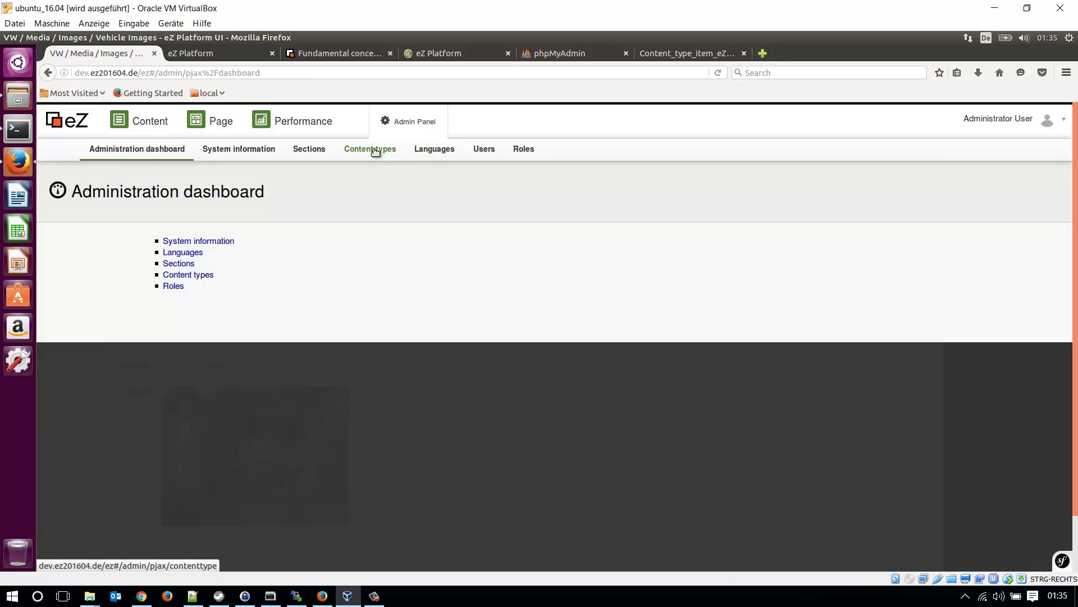
{"action": "left_click", "coordinate": [370, 149]}
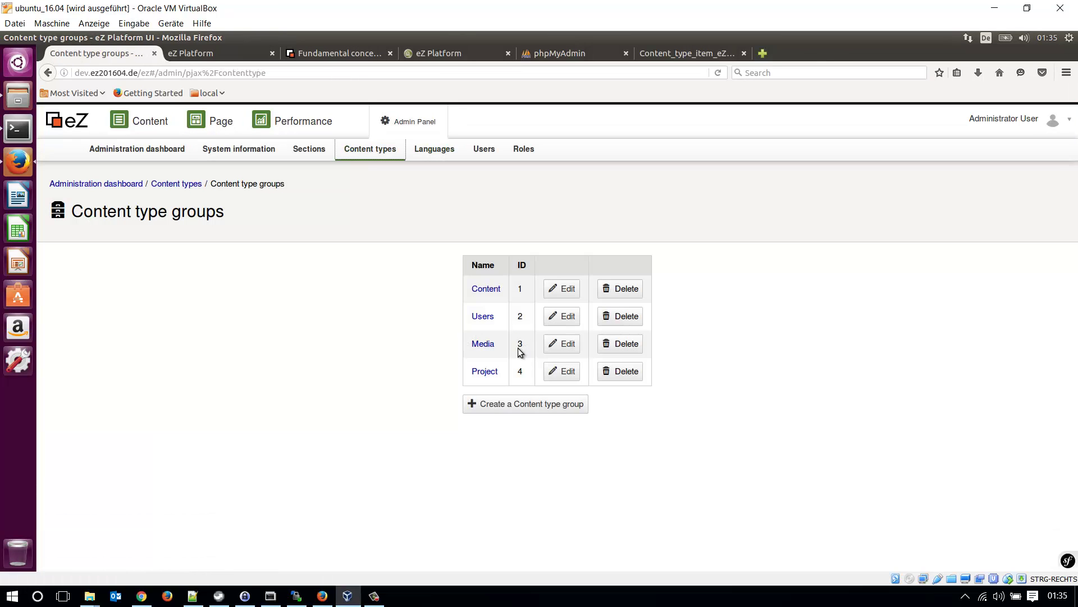
{"action": "left_click", "coordinate": [489, 374]}
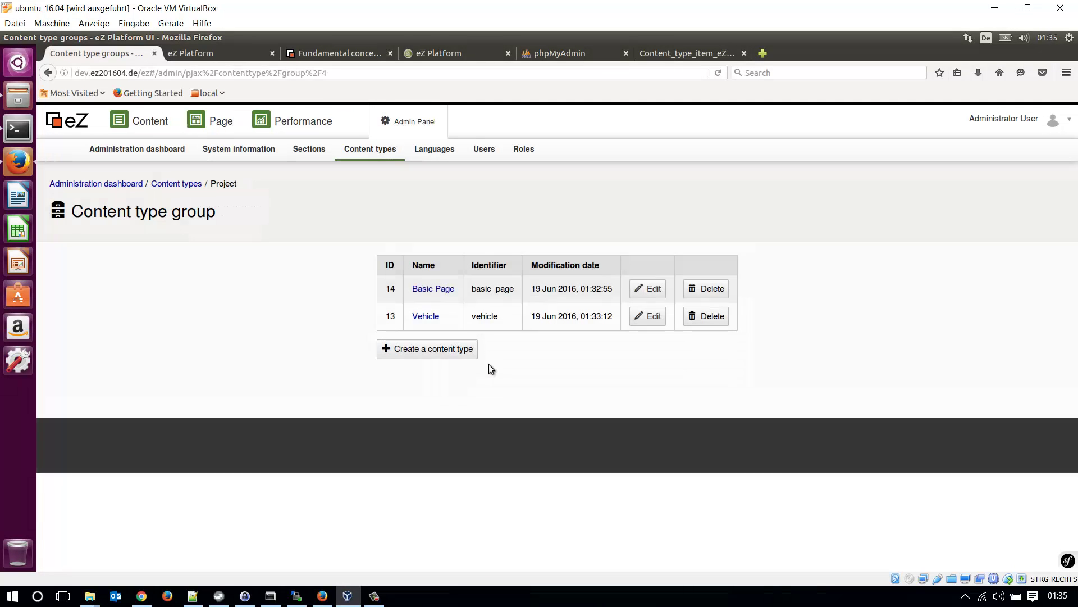
{"action": "left_click", "coordinate": [644, 321]}
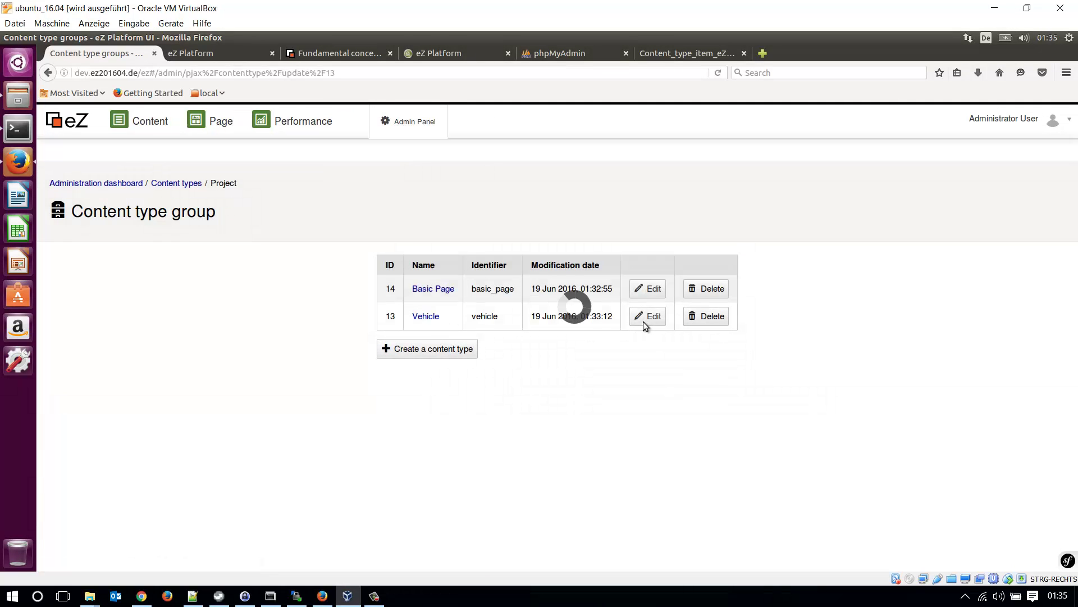
{"action": "scroll", "coordinate": [345, 348], "scroll_direction": "down", "scroll_amount": 15}
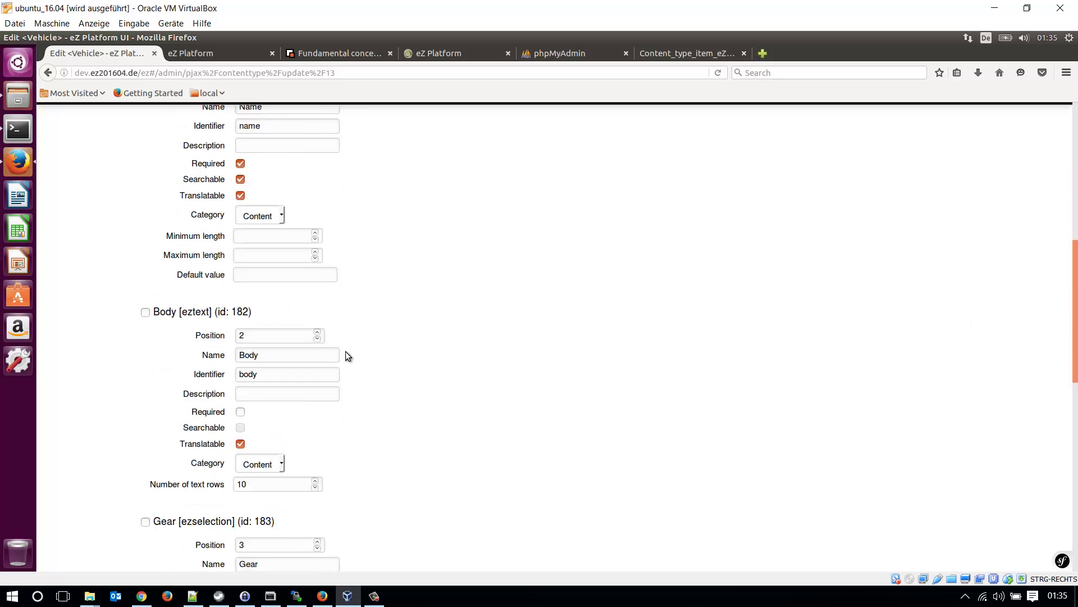
{"action": "scroll", "coordinate": [358, 368], "scroll_direction": "down", "scroll_amount": 4}
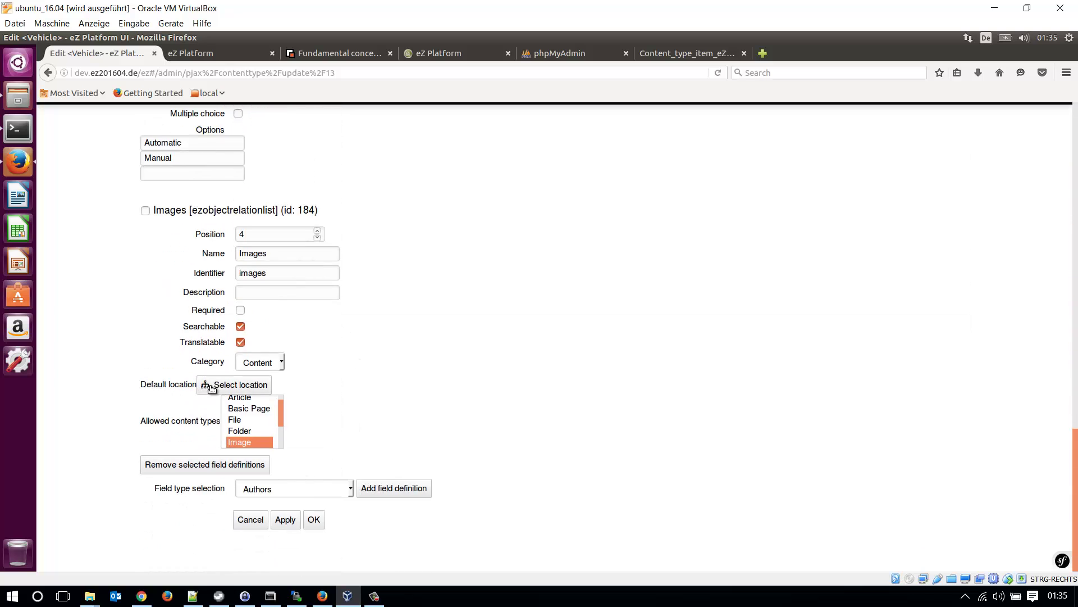
Step: Set the Images field's default location to the Media / Images / Vehicle Images folder and save the Vehicle content type
{"action": "left_click", "coordinate": [230, 386]}
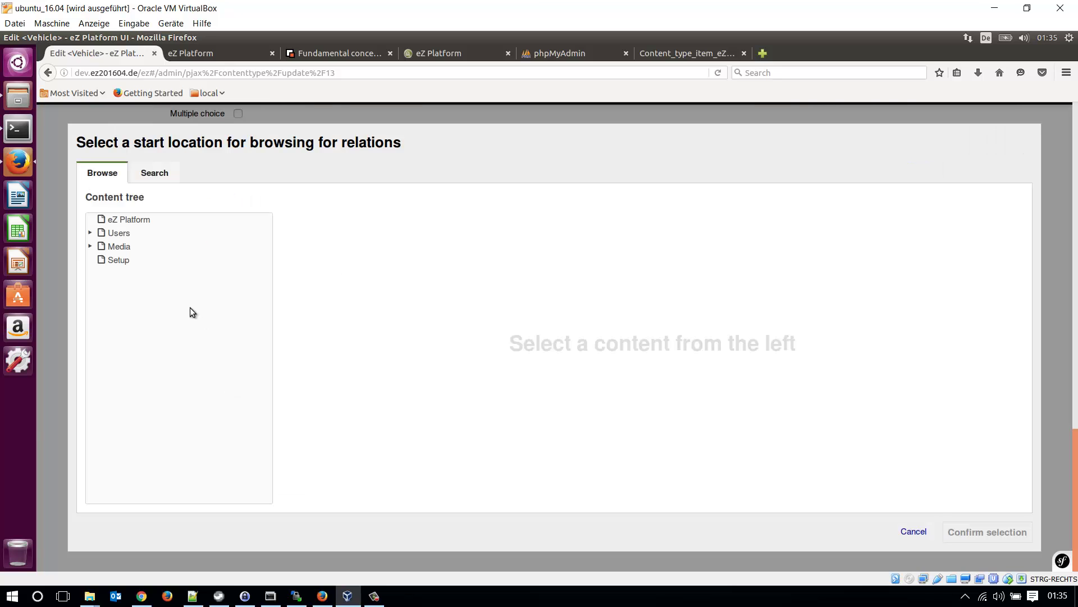
{"action": "left_click", "coordinate": [91, 247]}
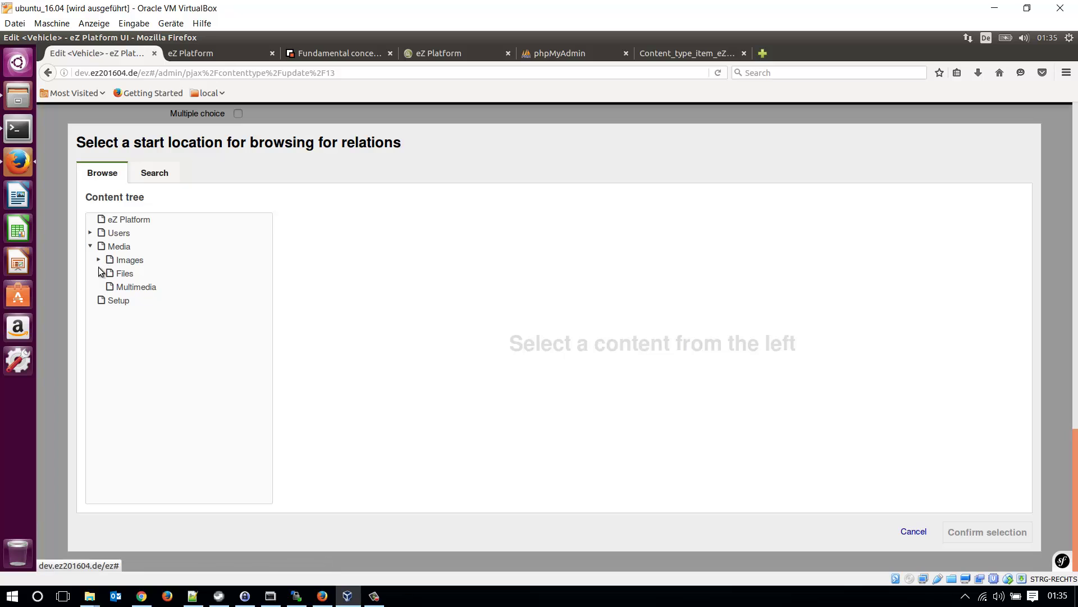
{"action": "left_click", "coordinate": [98, 260]}
{"action": "left_click", "coordinate": [163, 276]}
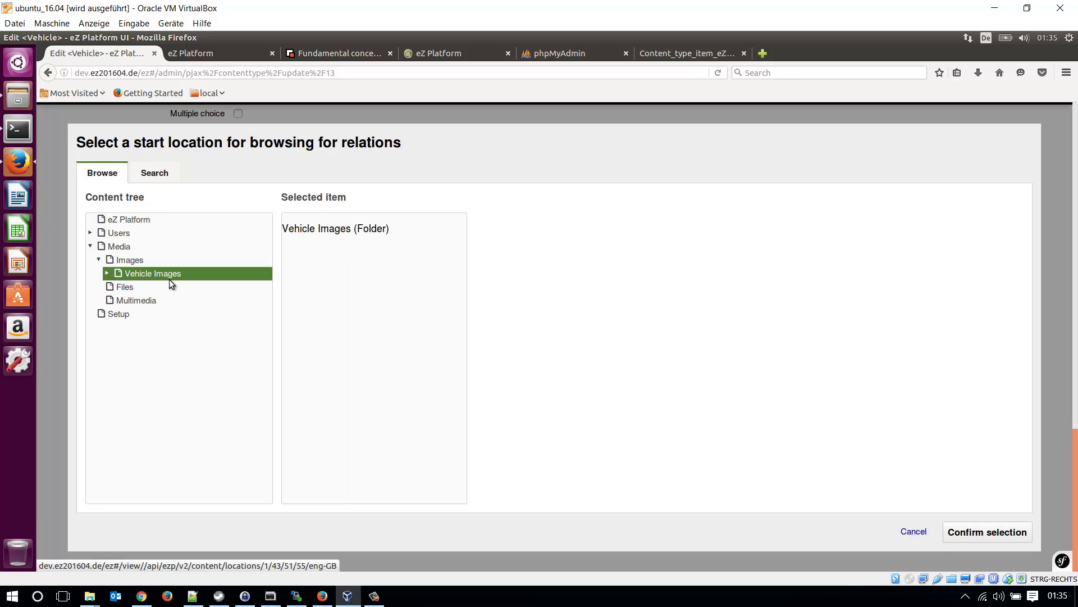
{"action": "left_click", "coordinate": [973, 534]}
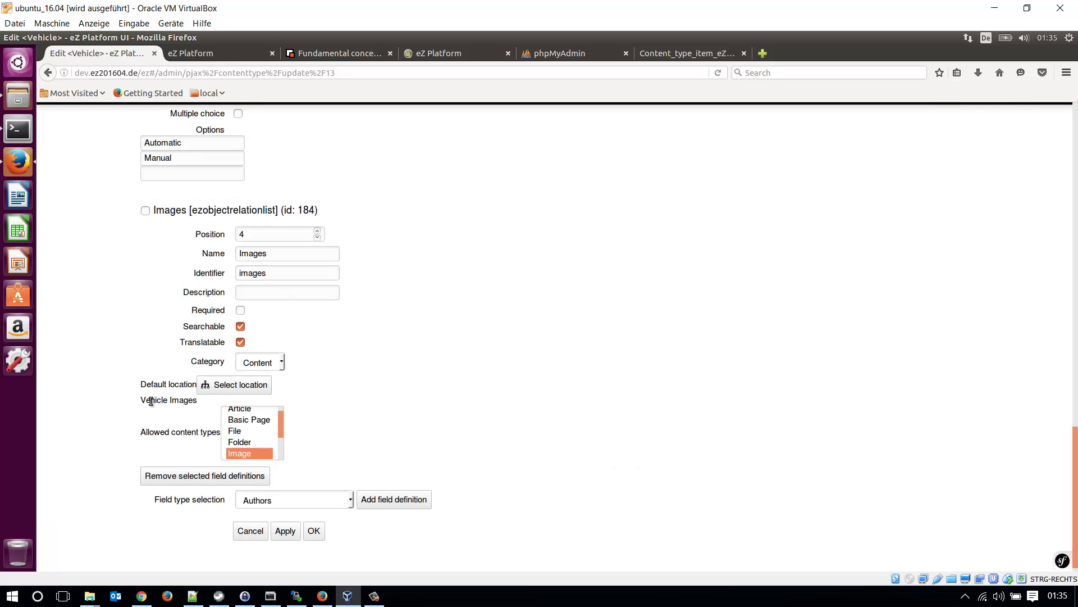
{"action": "left_click_drag", "start_coordinate": [150, 400], "coordinate": [187, 392]}
{"action": "left_click", "coordinate": [307, 533]}
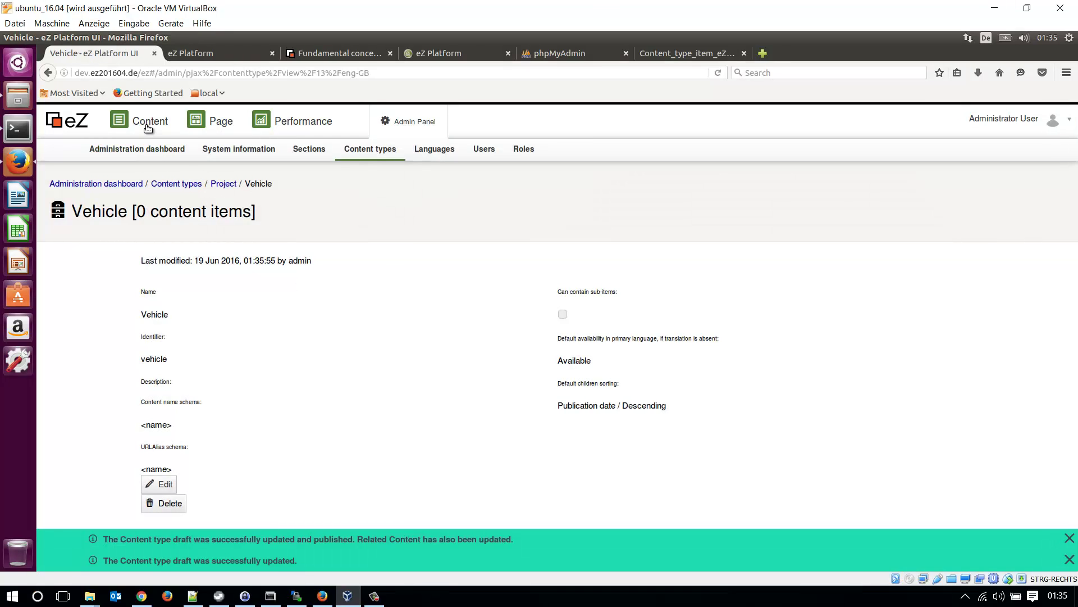
{"action": "left_click", "coordinate": [148, 123]}
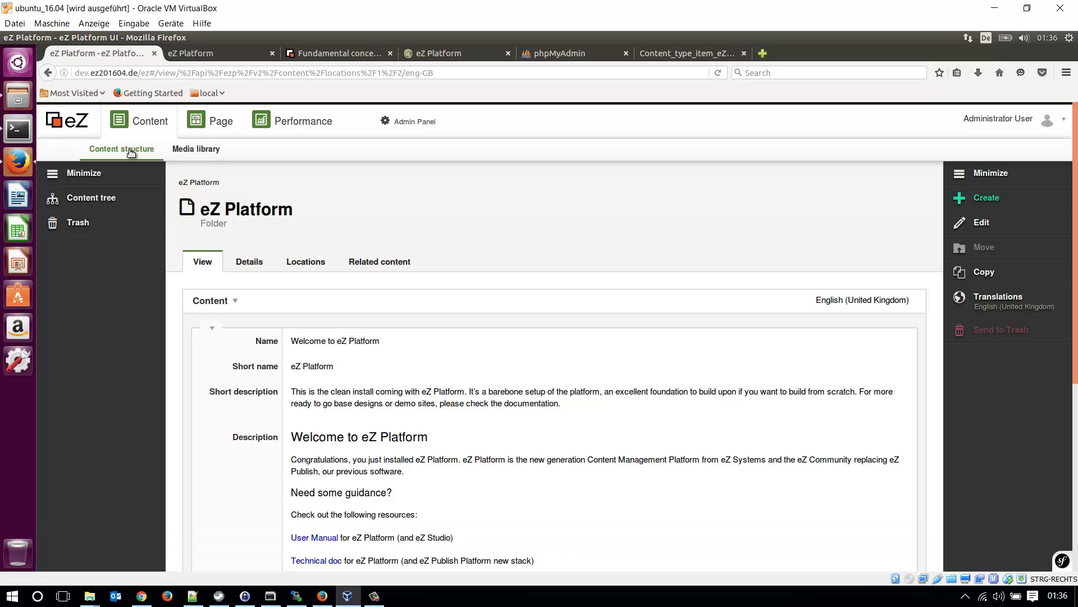
{"action": "left_click", "coordinate": [115, 206]}
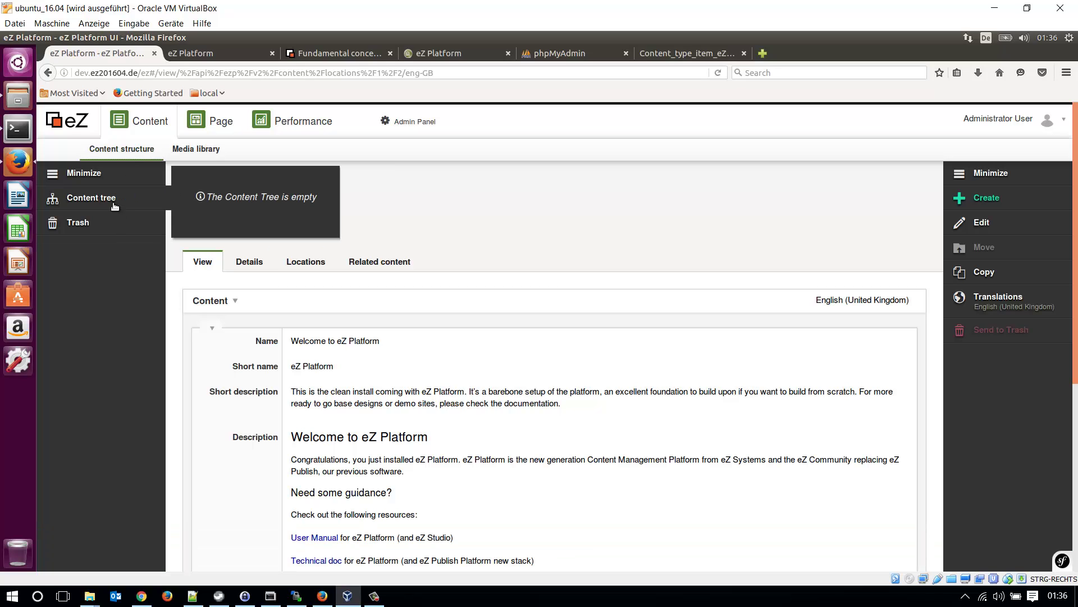
{"action": "left_click", "coordinate": [396, 213]}
{"action": "scroll", "coordinate": [437, 241], "scroll_direction": "down", "scroll_amount": 3}
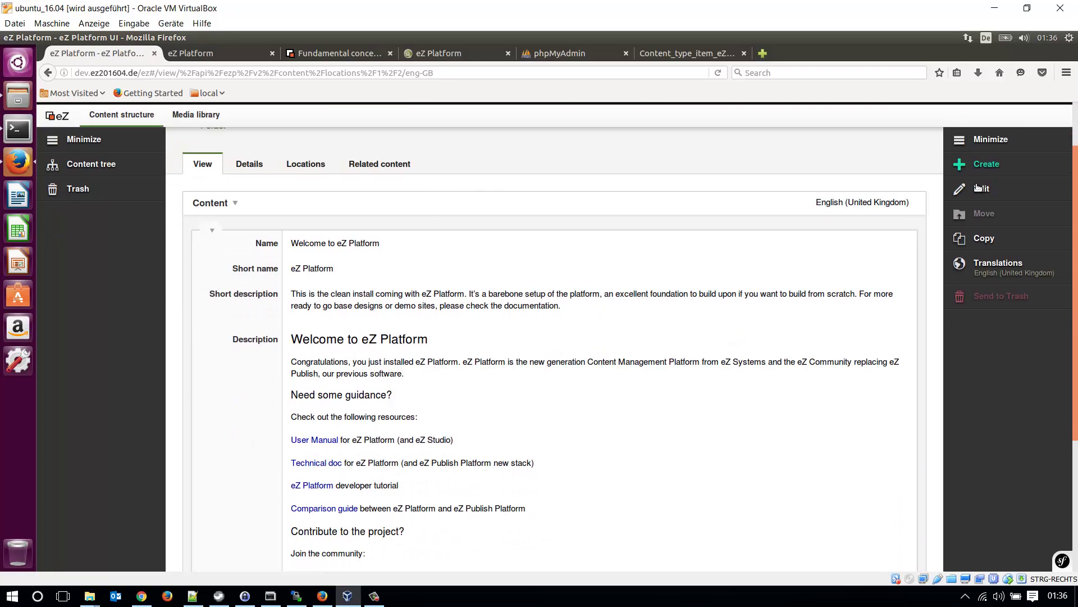
{"action": "left_click", "coordinate": [985, 165]}
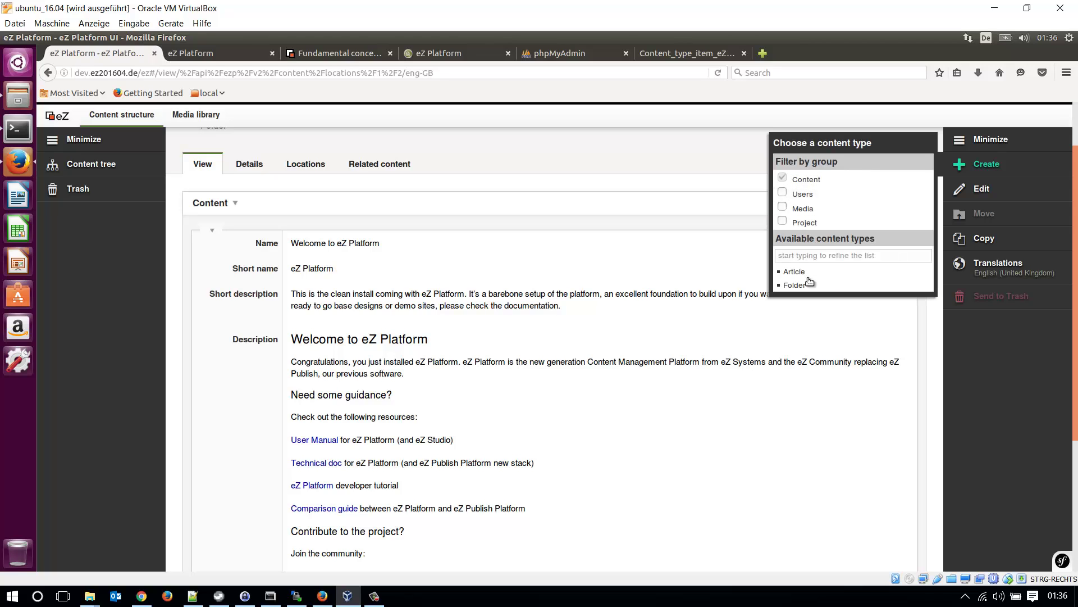
{"action": "left_click", "coordinate": [799, 283]}
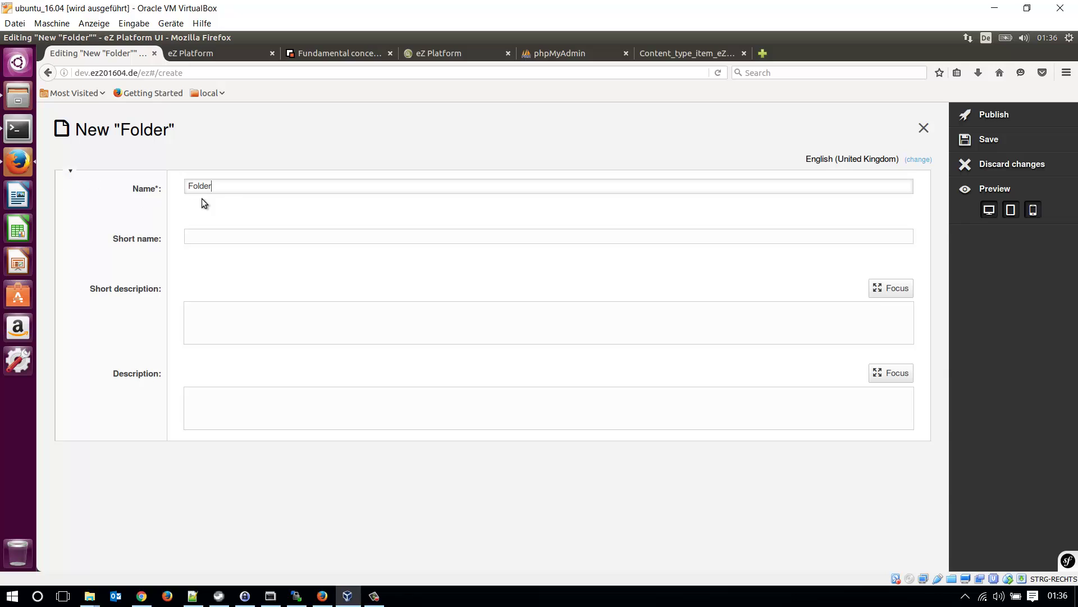
{"action": "type", "text": "www.site.com"}
{"action": "left_click", "coordinate": [989, 120]}
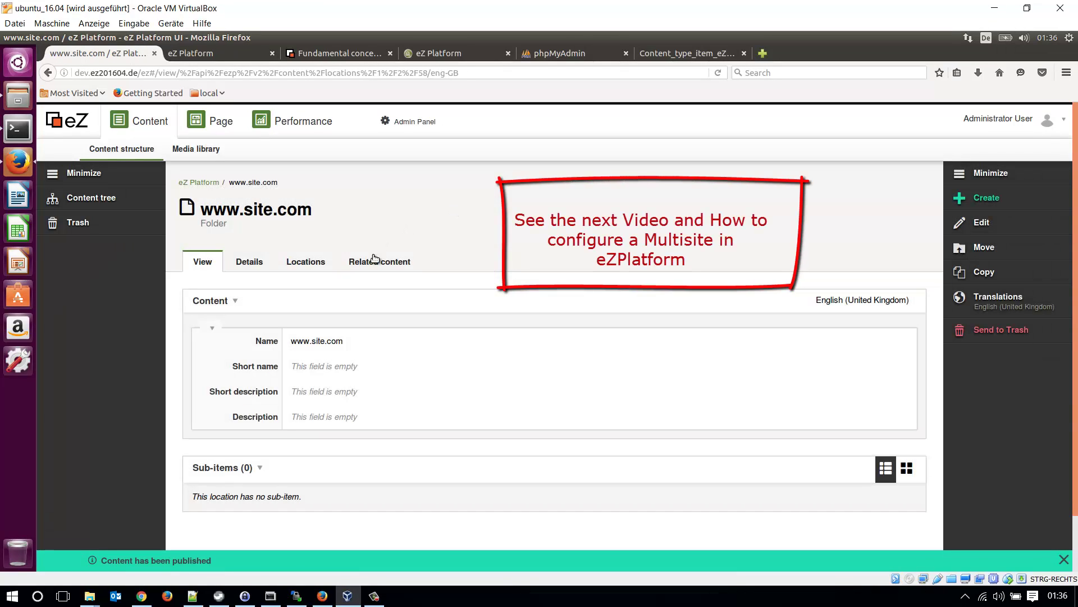
{"action": "left_click", "coordinate": [154, 206]}
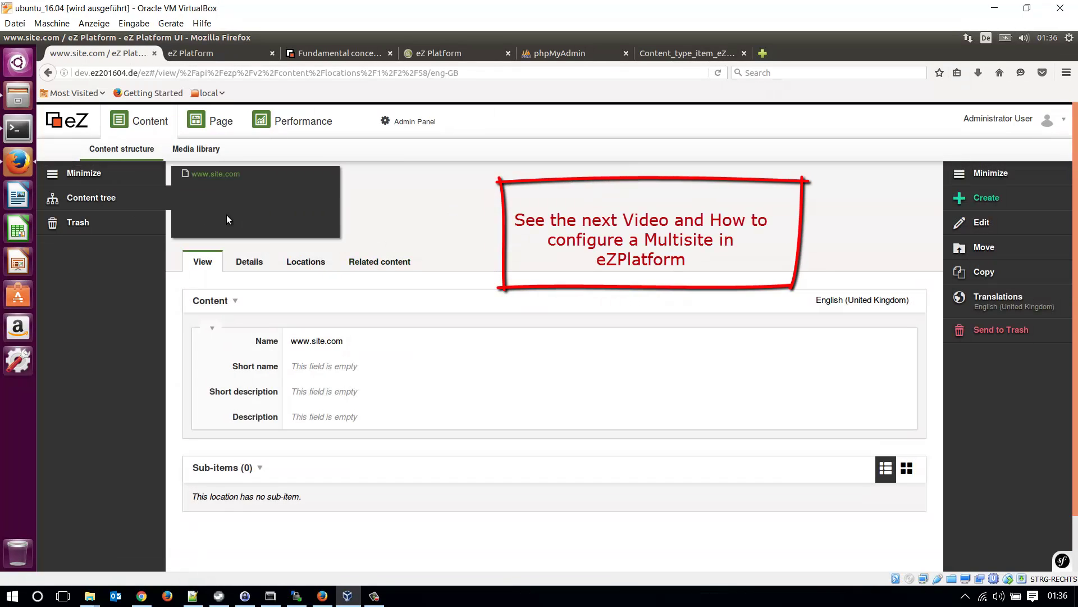
{"action": "left_click", "coordinate": [223, 175]}
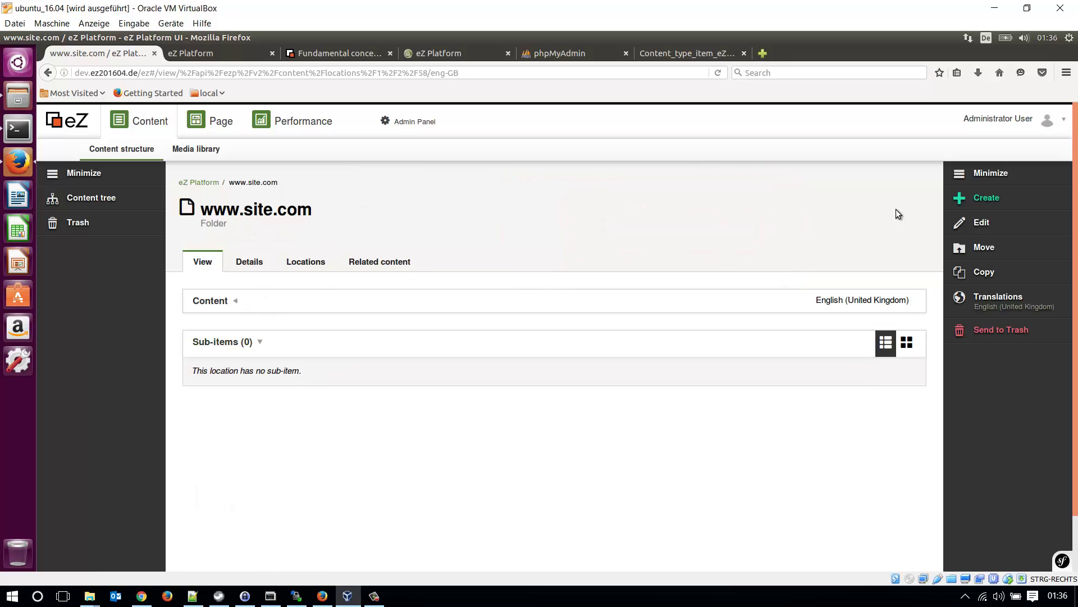
{"action": "left_click", "coordinate": [976, 201]}
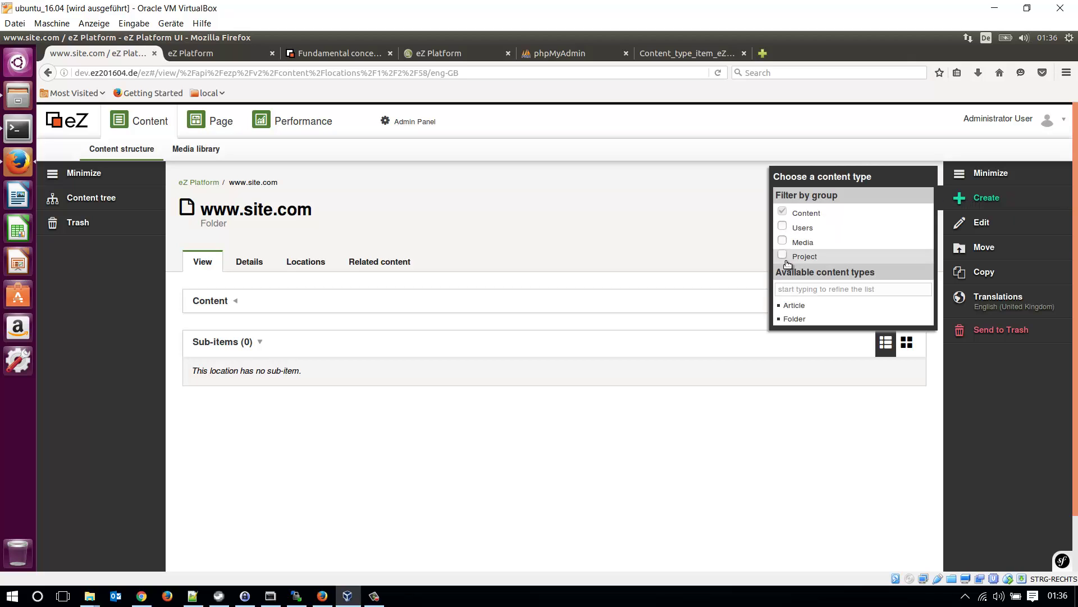
{"action": "left_click", "coordinate": [782, 255]}
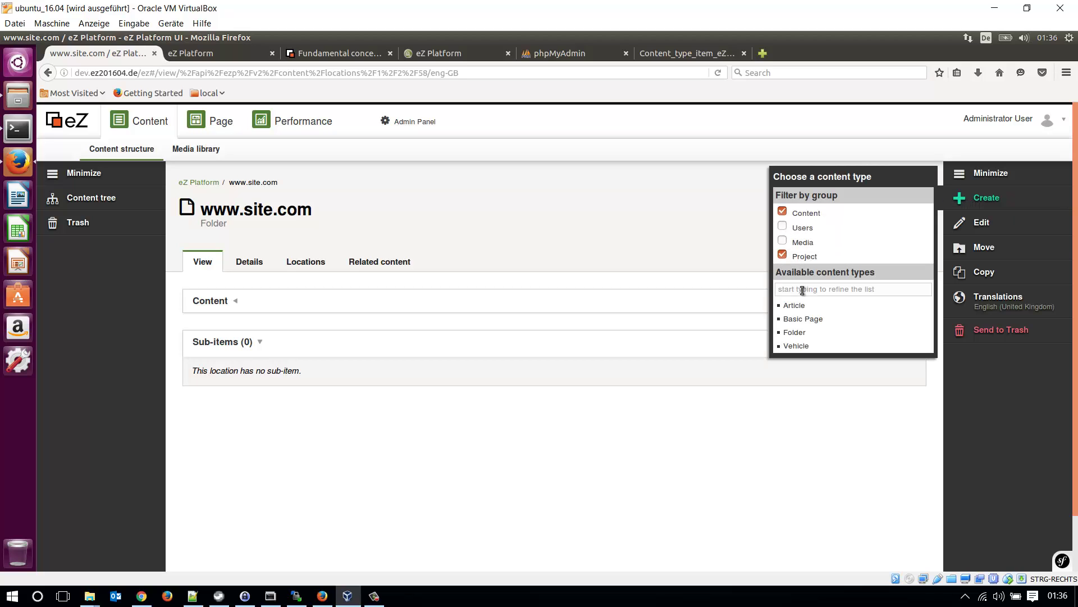
{"action": "left_click", "coordinate": [798, 320]}
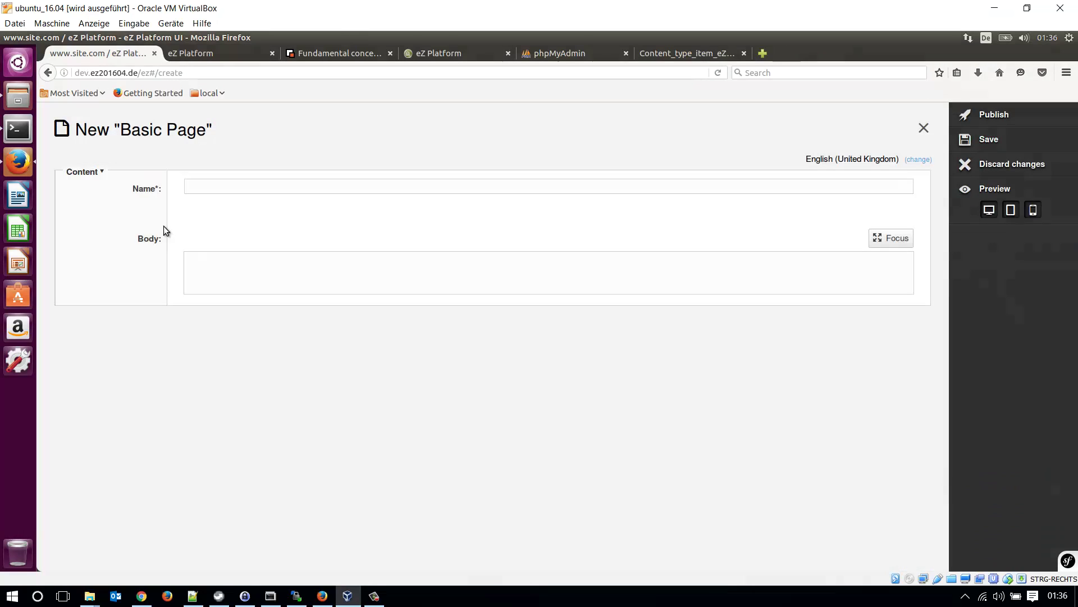
{"action": "left_click", "coordinate": [214, 186]}
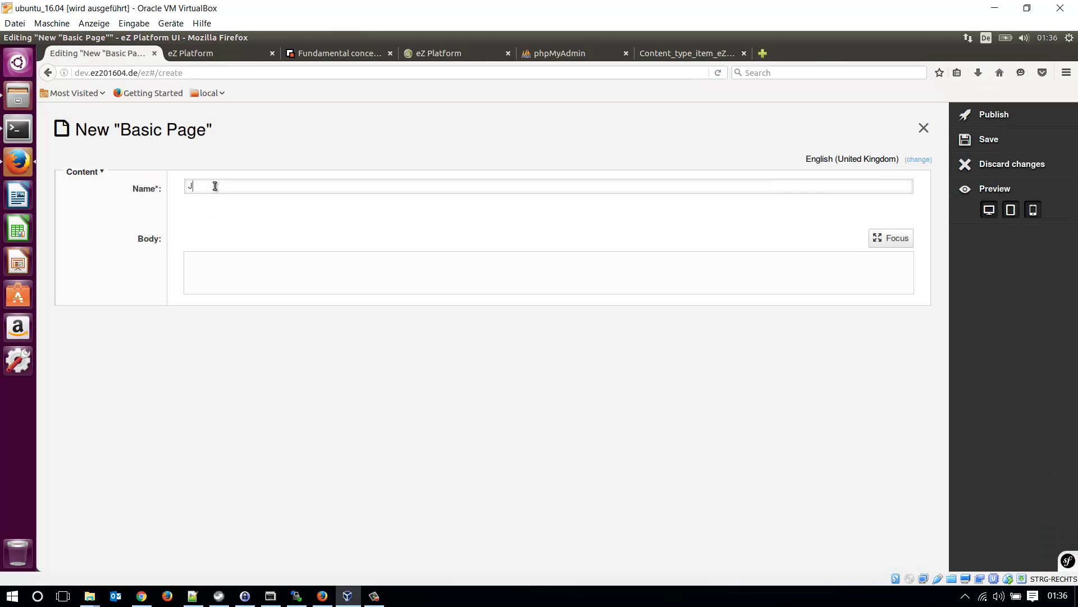
{"action": "type", "text": "Home"}
{"action": "left_click", "coordinate": [1002, 116]}
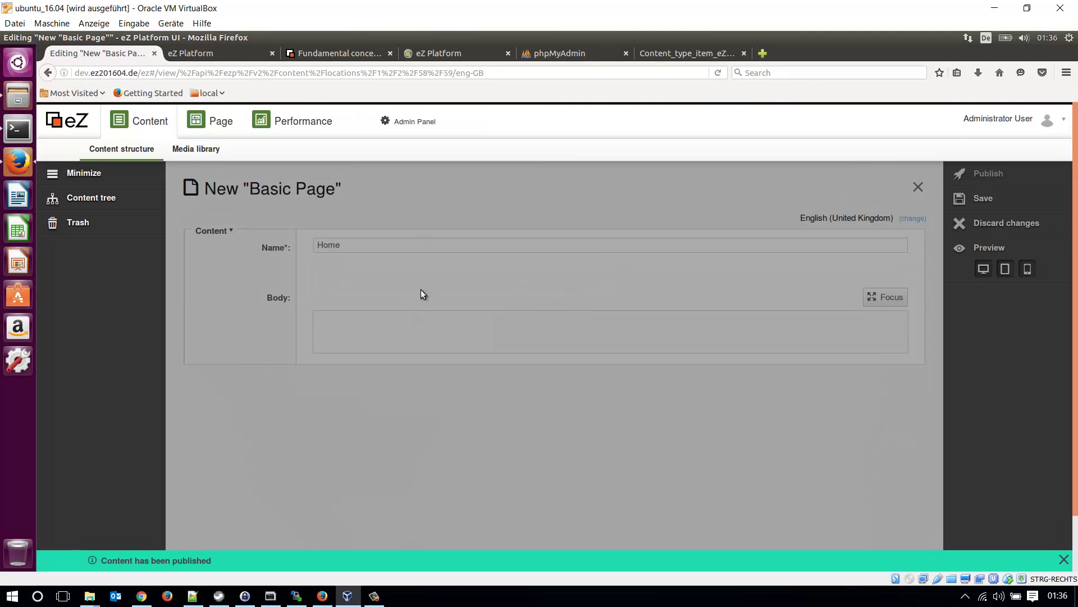
{"action": "scroll", "coordinate": [393, 292], "scroll_direction": "down", "scroll_amount": 1}
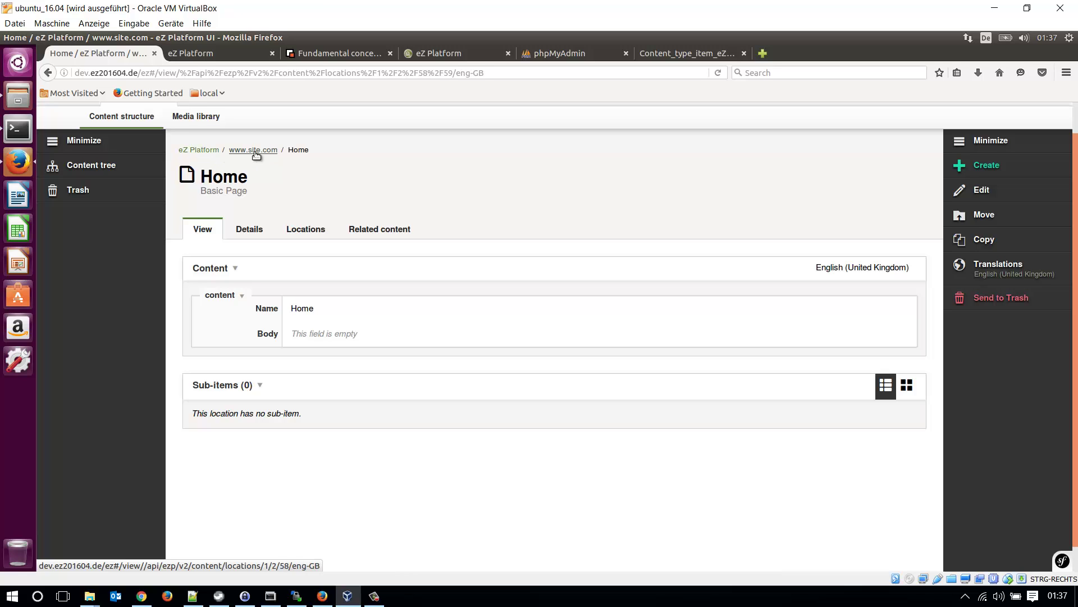
{"action": "left_click", "coordinate": [254, 152]}
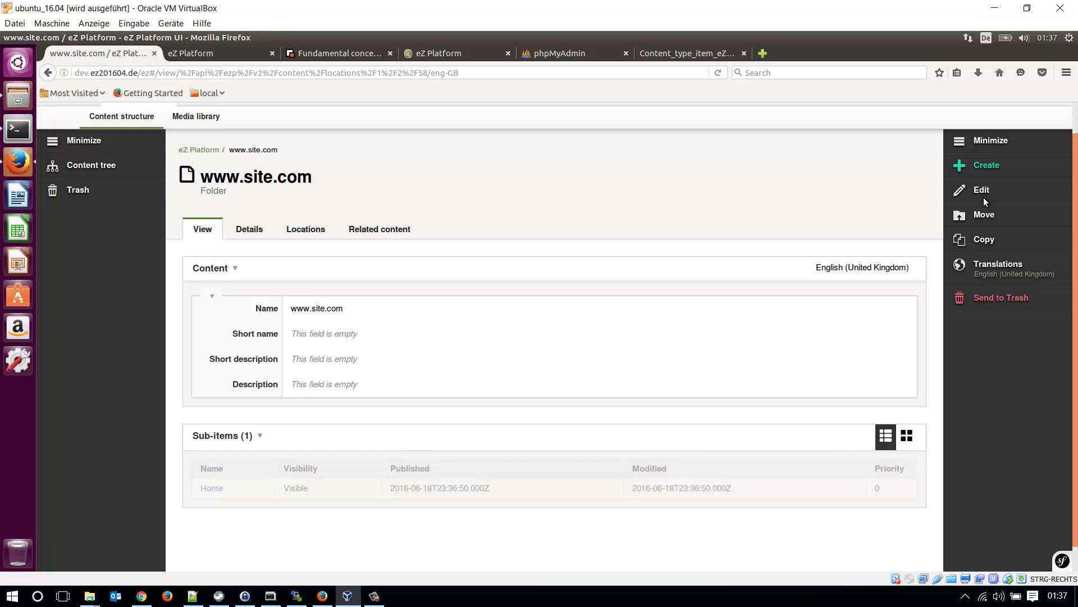
{"action": "left_click", "coordinate": [983, 197]}
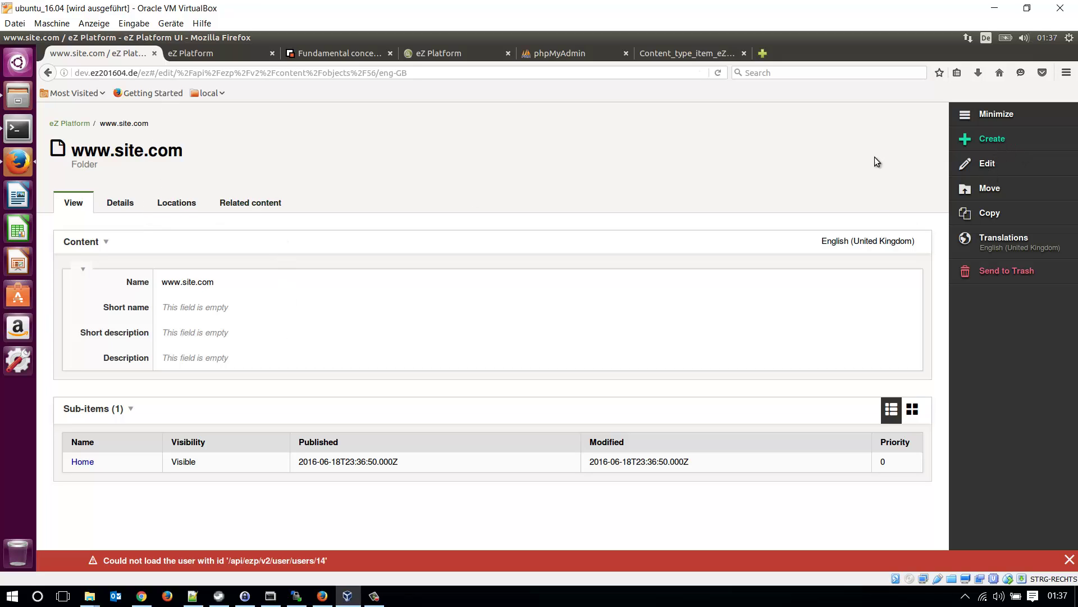
{"action": "left_click", "coordinate": [986, 170]}
{"action": "left_click", "coordinate": [76, 124]}
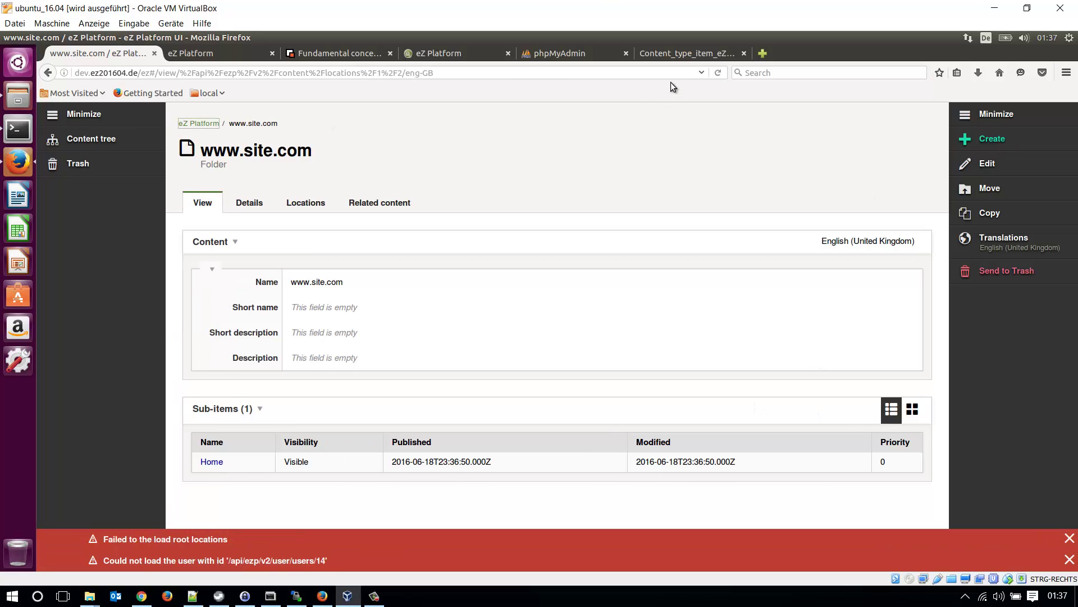
Step: Reload the page to log back in with the prefilled credentials, and open the content tree of the content structure
{"action": "left_click", "coordinate": [718, 73]}
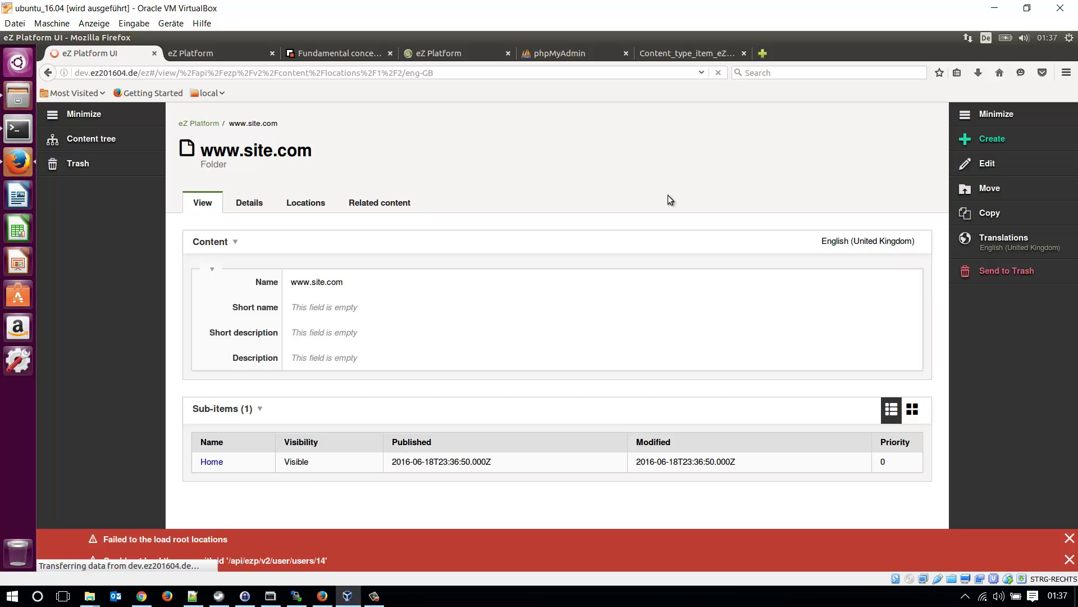
{"action": "left_click", "coordinate": [517, 599]}
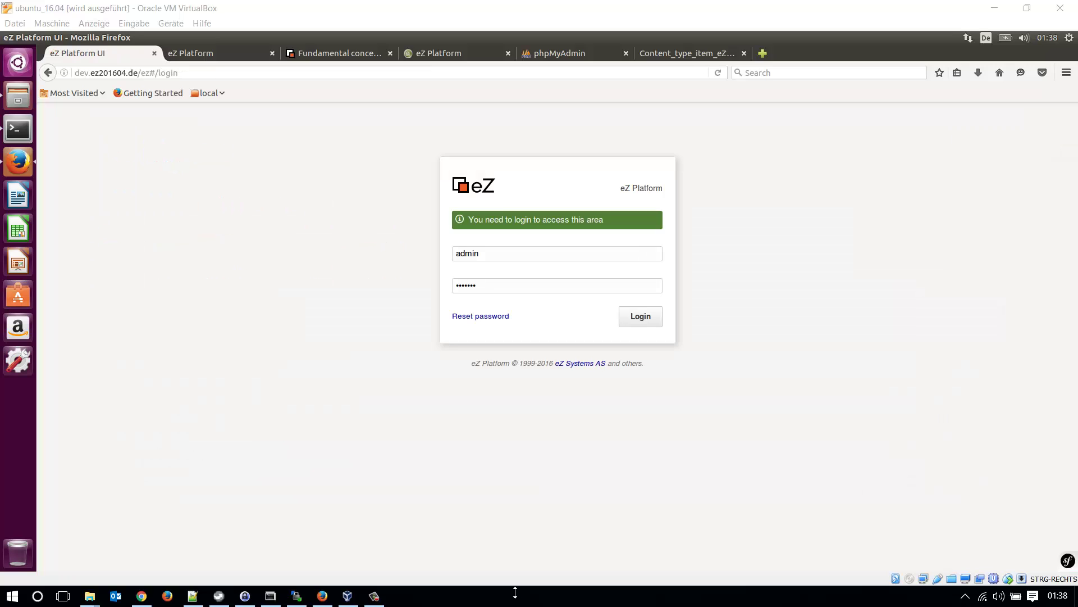
{"action": "left_click", "coordinate": [641, 318]}
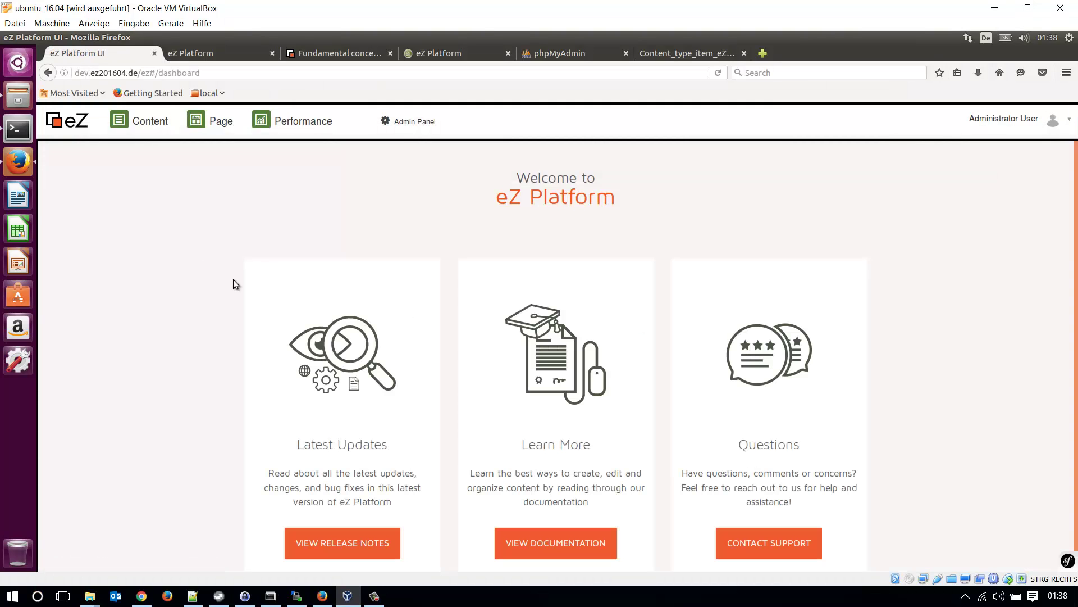
{"action": "left_click", "coordinate": [166, 133]}
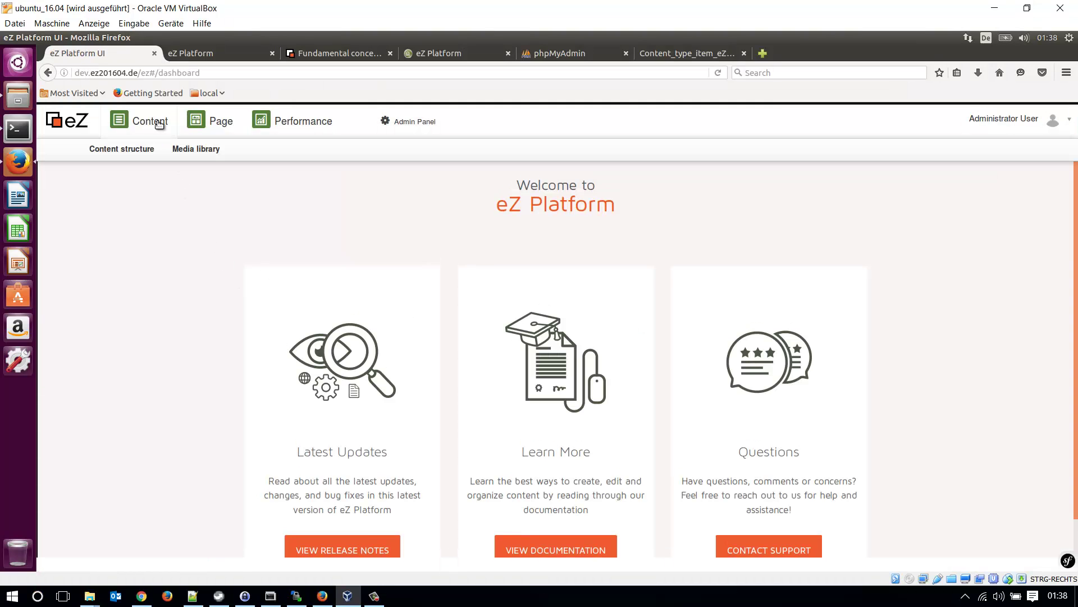
{"action": "left_click", "coordinate": [137, 148]}
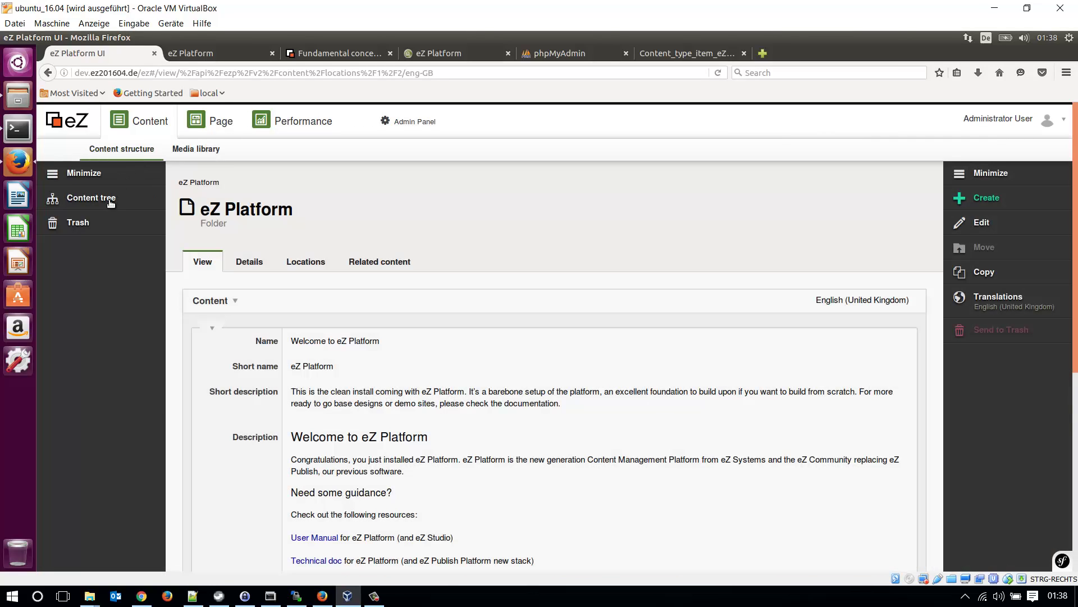
{"action": "left_click", "coordinate": [109, 200]}
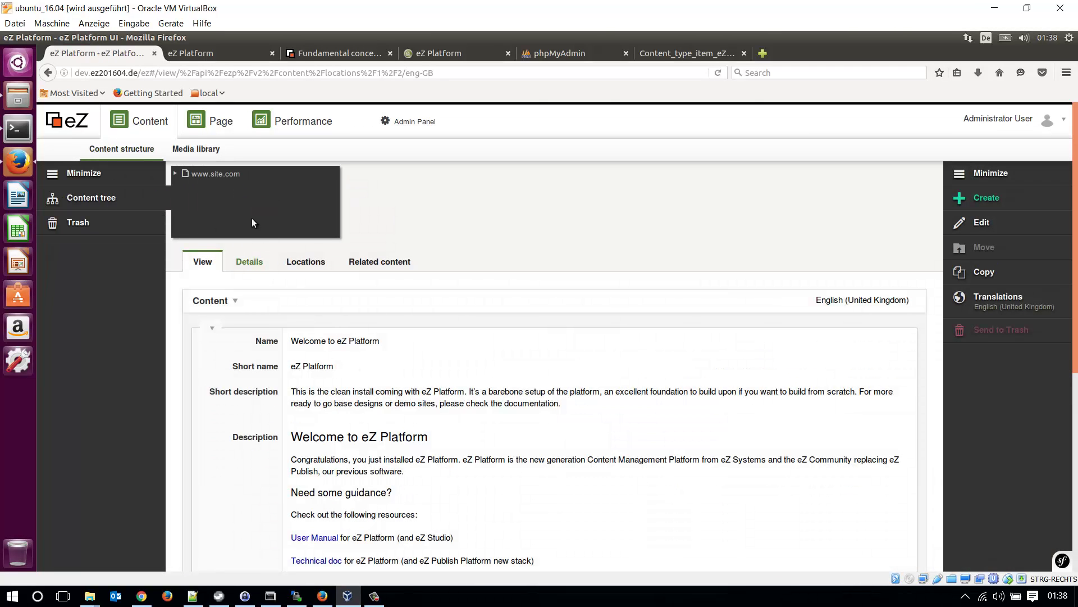
{"action": "left_click", "coordinate": [230, 174]}
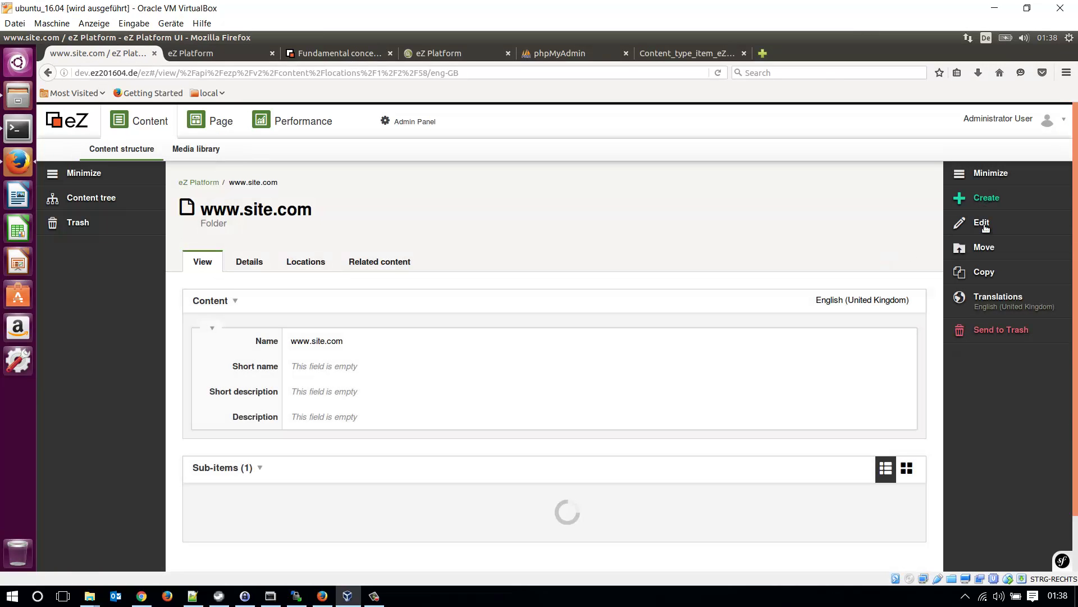
{"action": "left_click", "coordinate": [983, 225]}
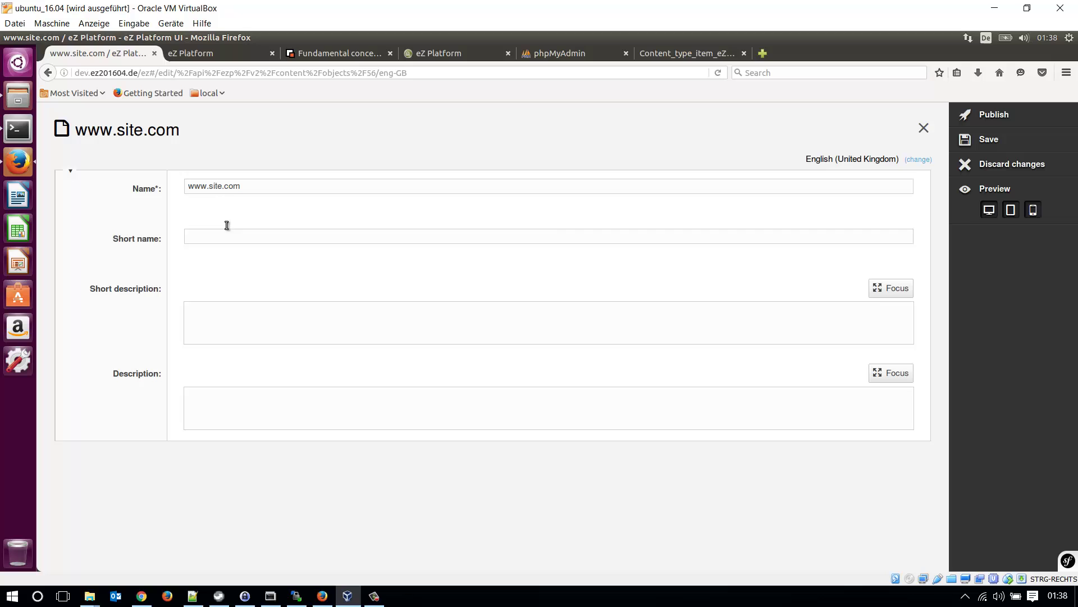
{"action": "left_click", "coordinate": [223, 185]}
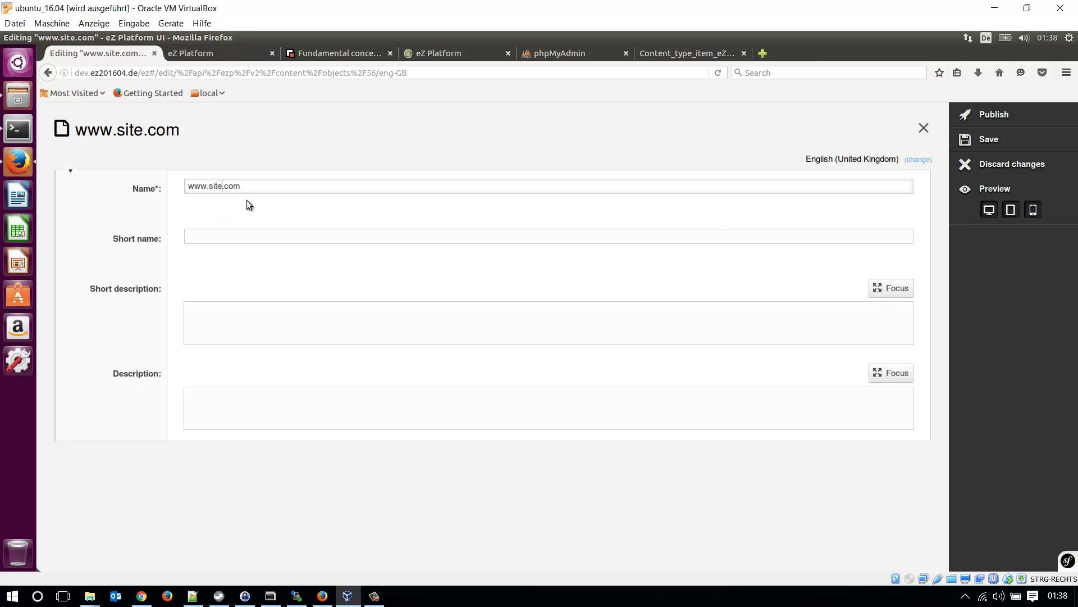
{"action": "left_click", "coordinate": [995, 113]}
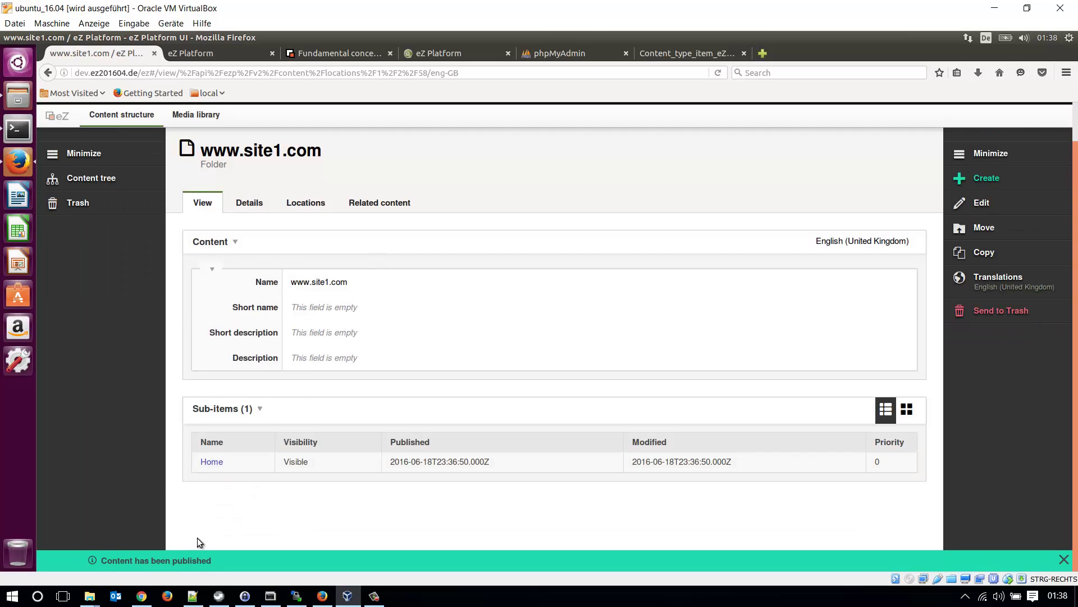
Step: Check the page layout mockup, then create and publish a Basic Page from the Project group named "Cars" under the Home page
{"action": "left_click", "coordinate": [214, 491]}
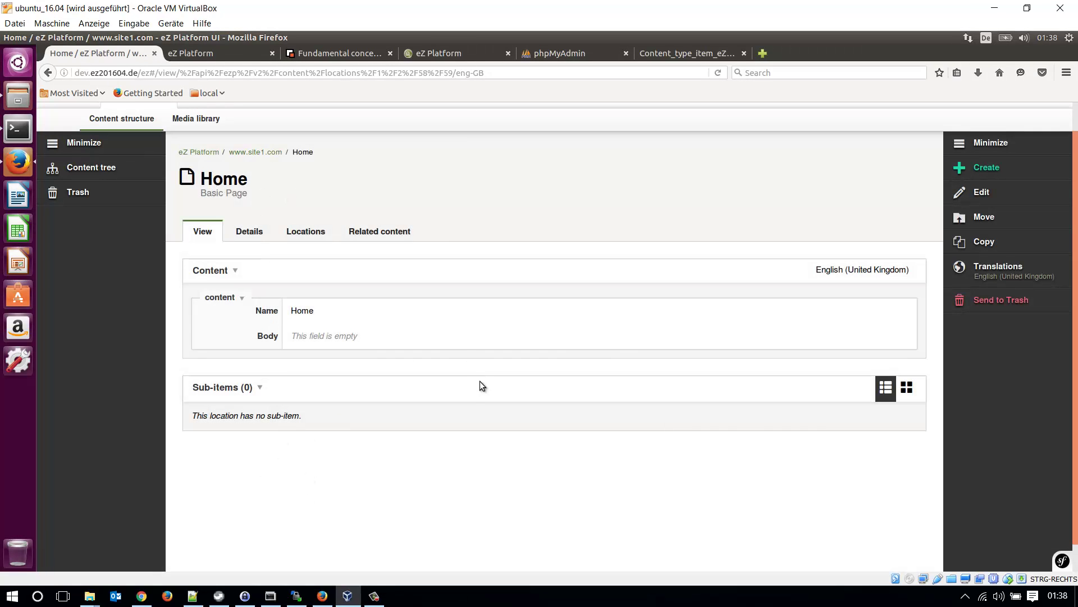
{"action": "left_click", "coordinate": [681, 55]}
{"action": "scroll", "coordinate": [589, 330], "scroll_direction": "down", "scroll_amount": 3}
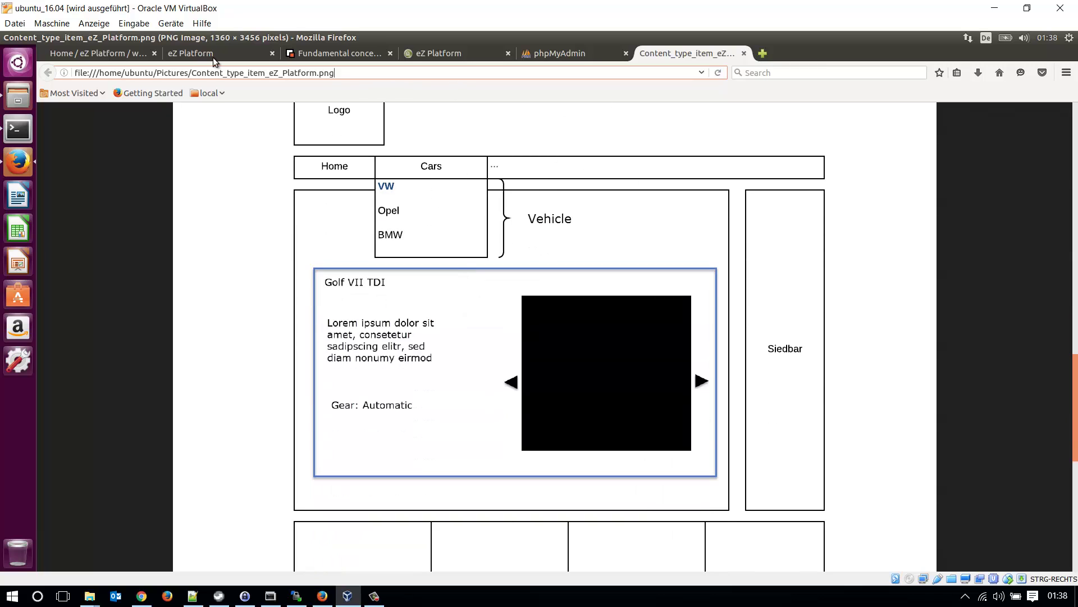
{"action": "left_click", "coordinate": [101, 52]}
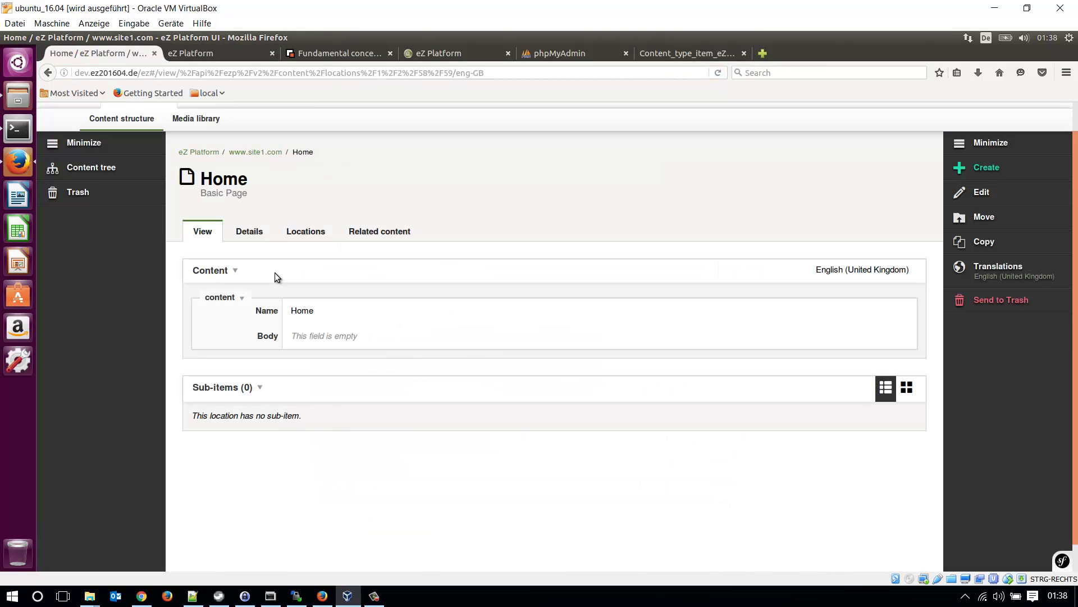
{"action": "left_click", "coordinate": [1005, 170]}
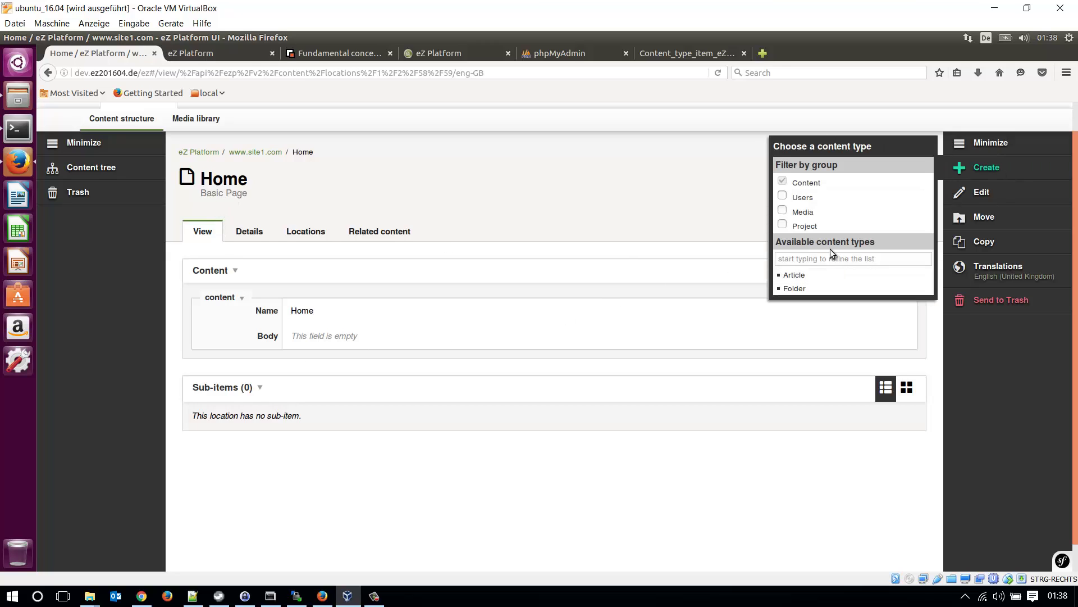
{"action": "left_click", "coordinate": [782, 225]}
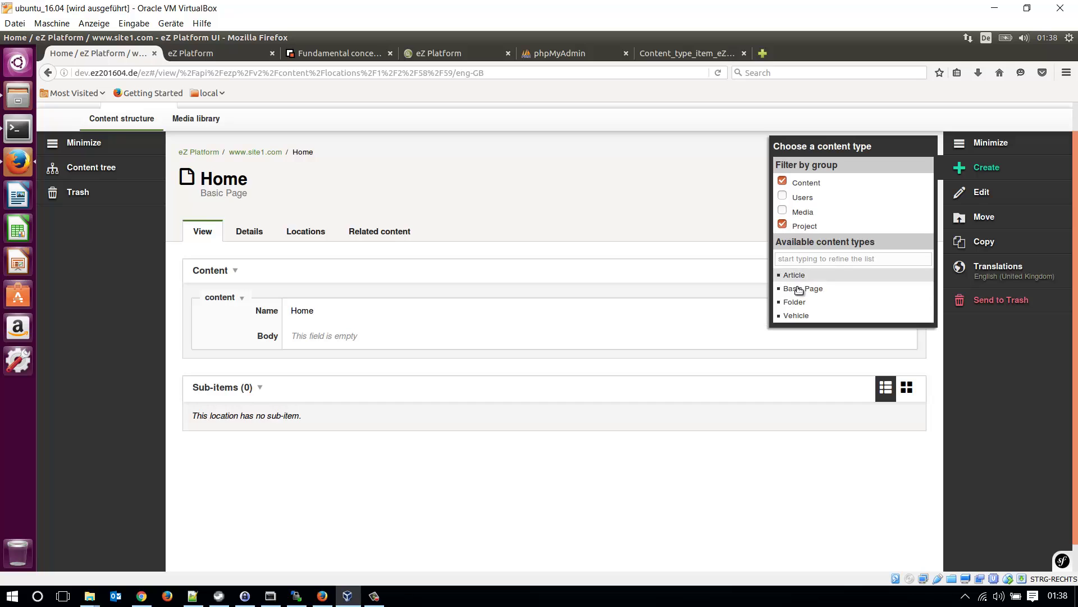
{"action": "left_click", "coordinate": [797, 288]}
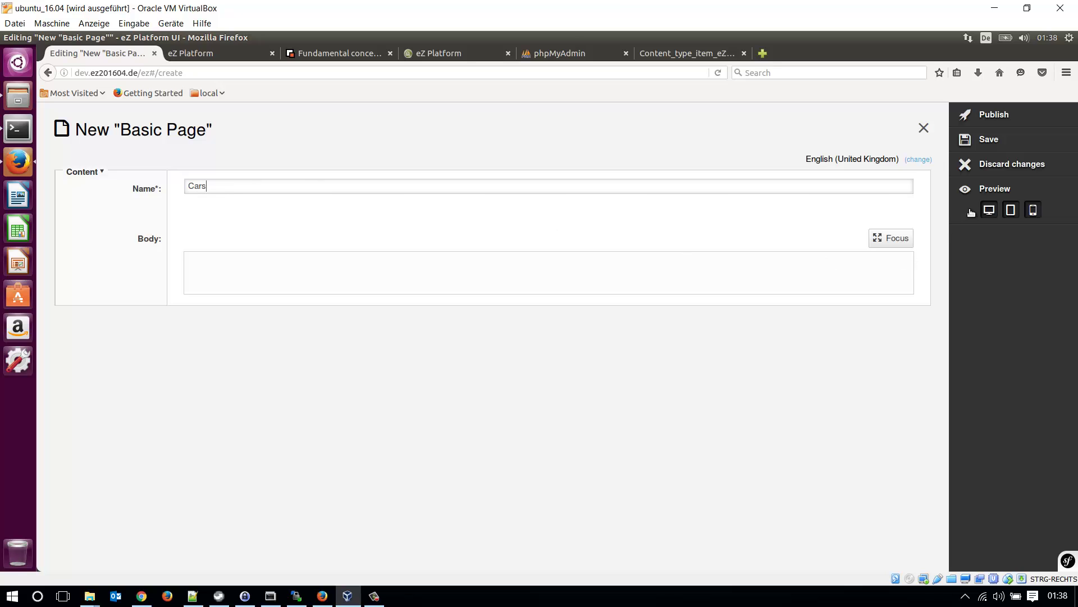
{"action": "left_click", "coordinate": [994, 119]}
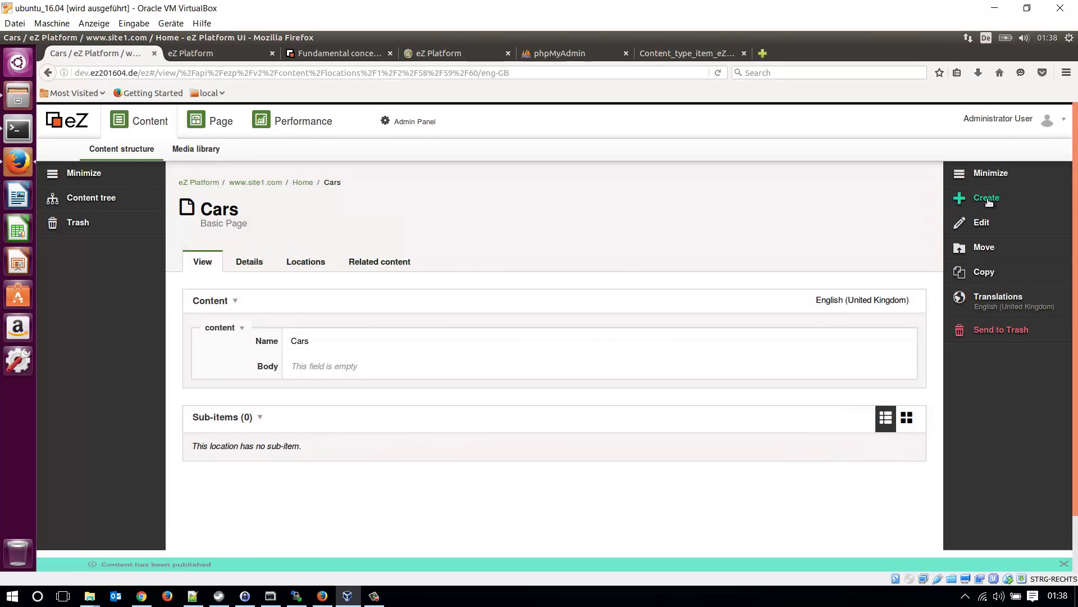
Step: Create and publish another Basic Page from the Project group named "Contact" under the Home page
{"action": "left_click", "coordinate": [305, 182]}
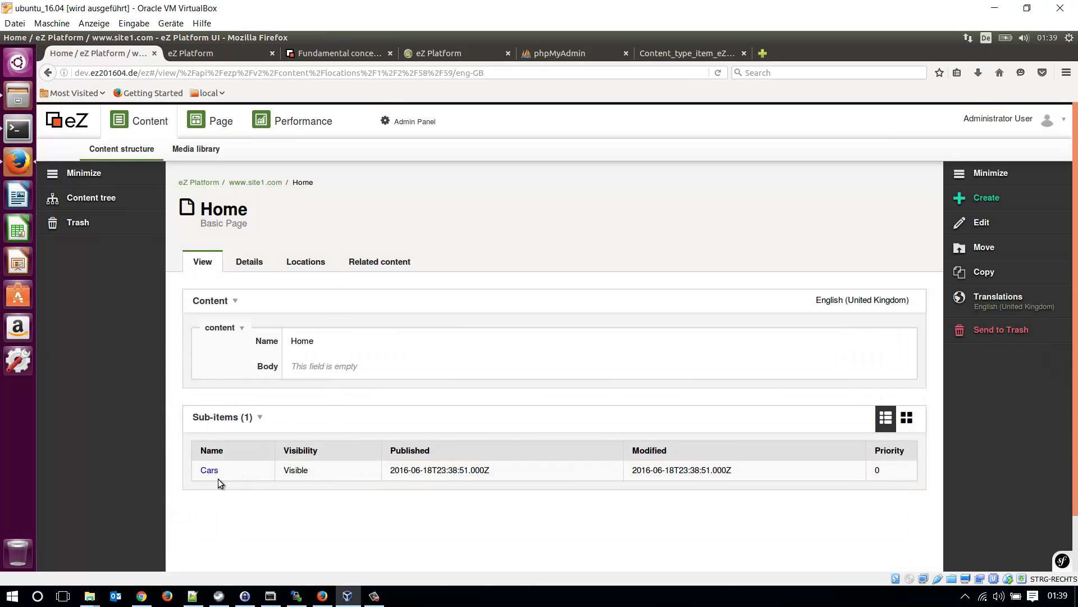
{"action": "left_click", "coordinate": [987, 199]}
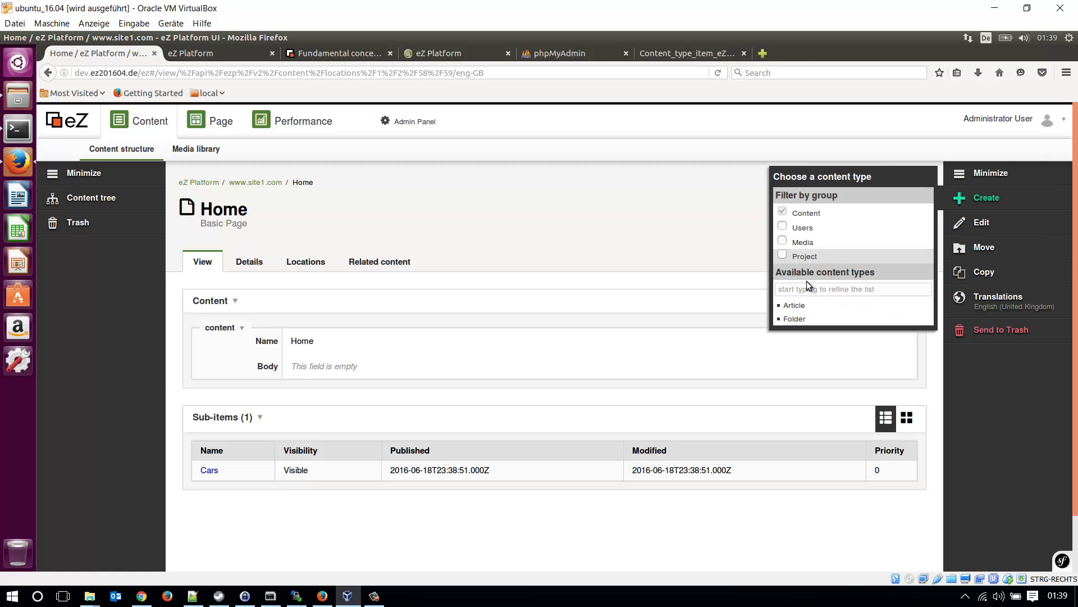
{"action": "left_click", "coordinate": [784, 256]}
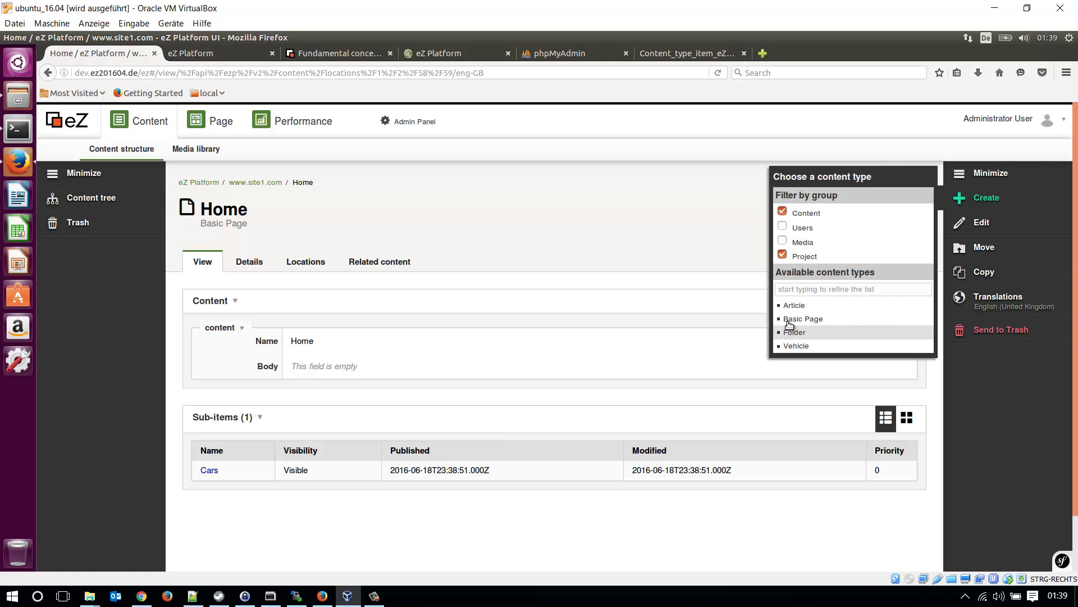
{"action": "left_click", "coordinate": [791, 319]}
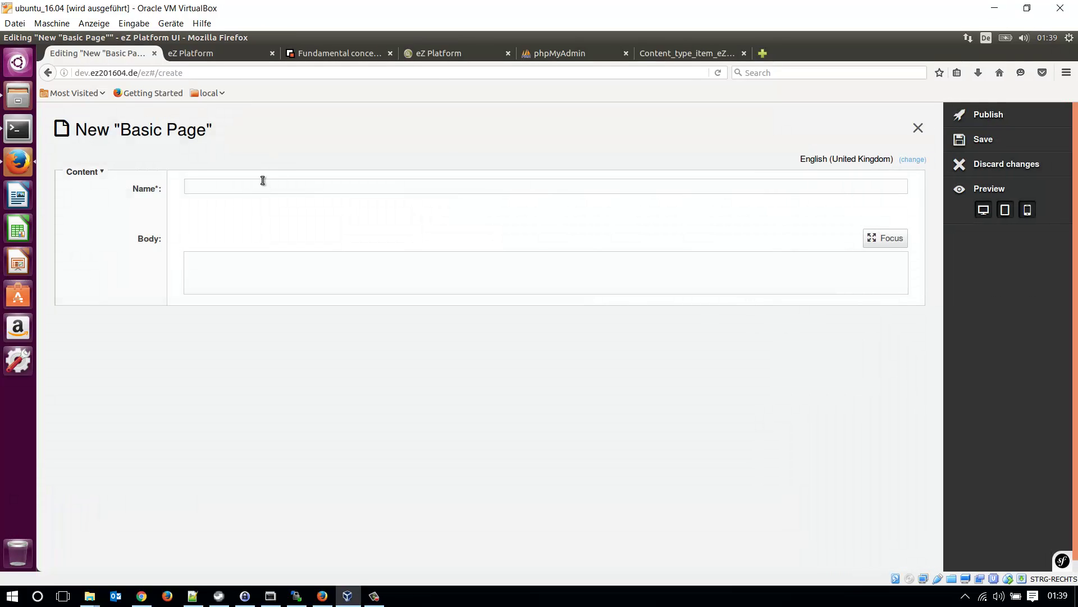
{"action": "left_click", "coordinate": [263, 180]}
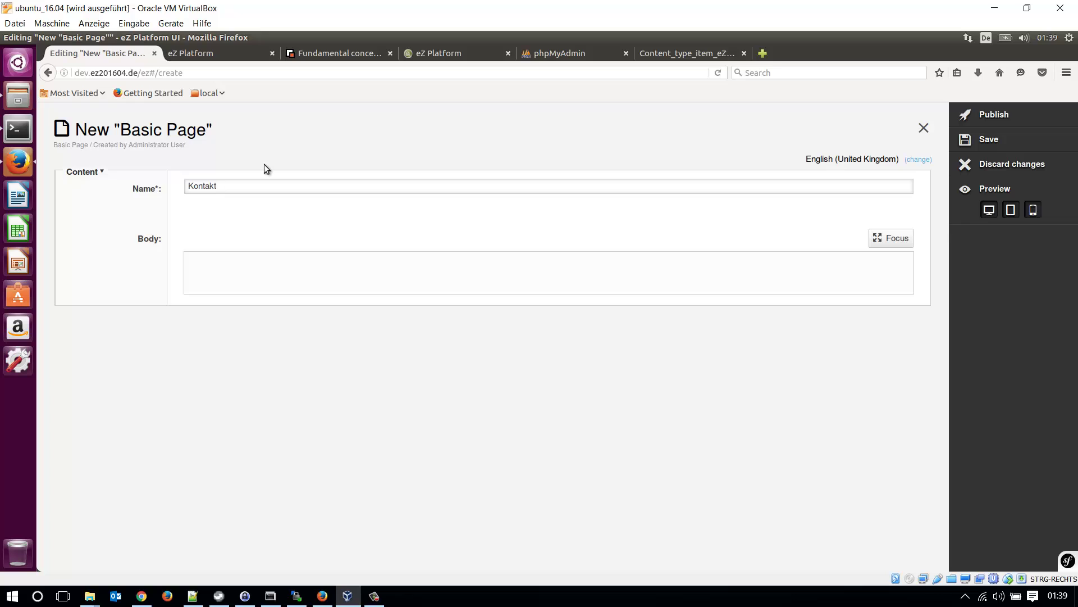
{"action": "key", "text": "Delete"}
{"action": "key", "text": "Delete"}
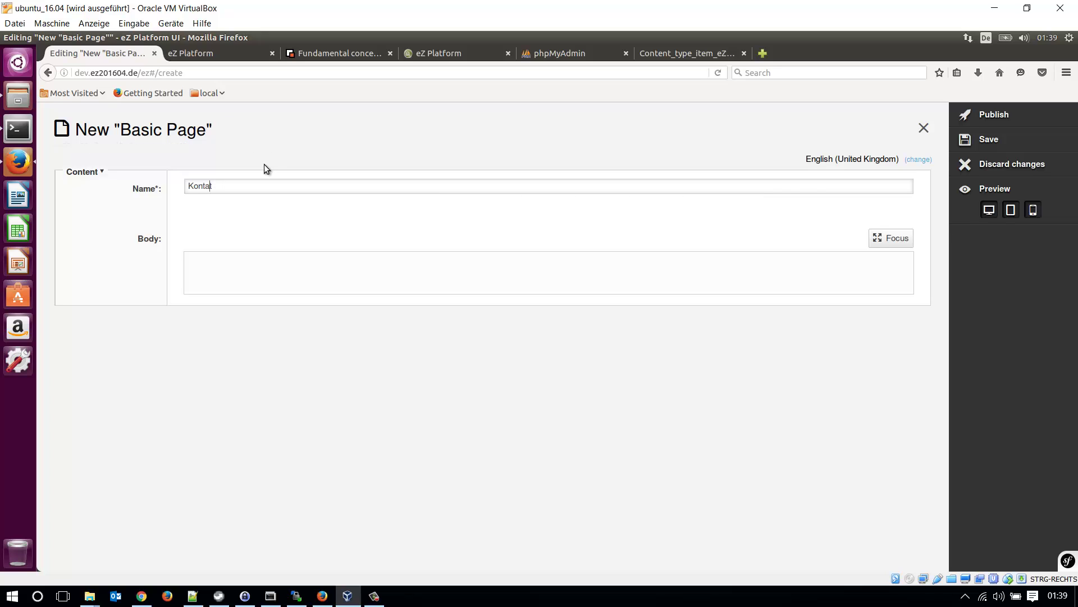
{"action": "type", "text": "ct"}
{"action": "key", "text": "Delete"}
{"action": "type", "text": "C"}
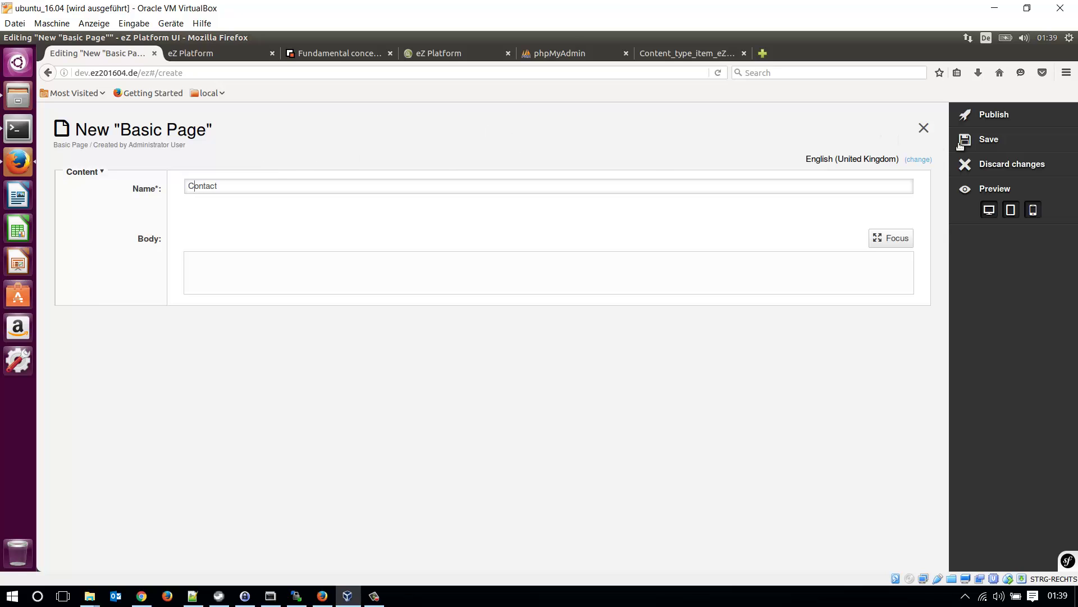
{"action": "left_click", "coordinate": [988, 118]}
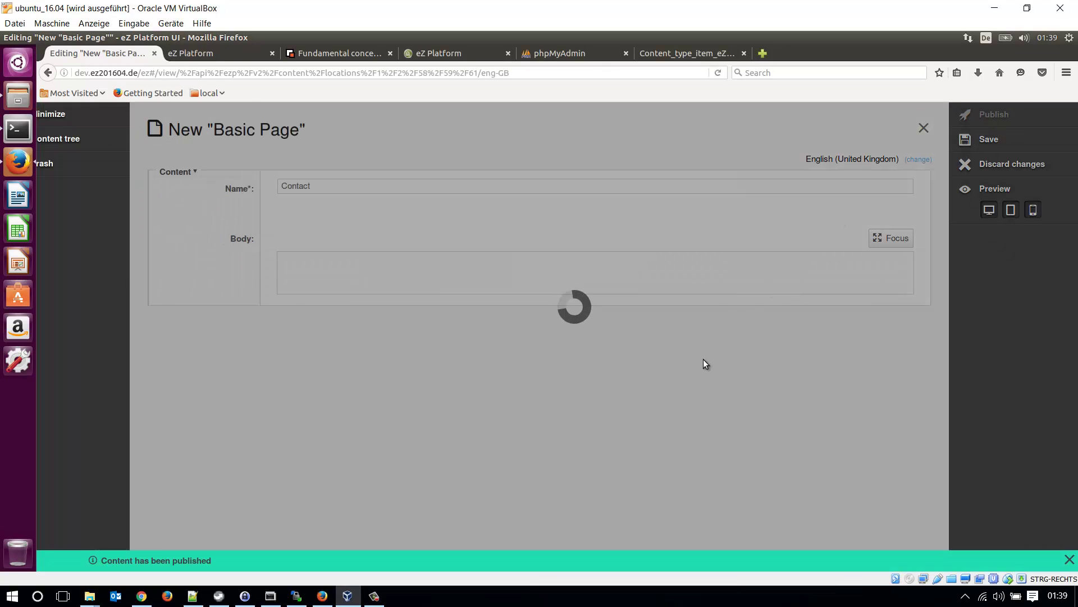
{"action": "scroll", "coordinate": [672, 352], "scroll_direction": "down", "scroll_amount": 1}
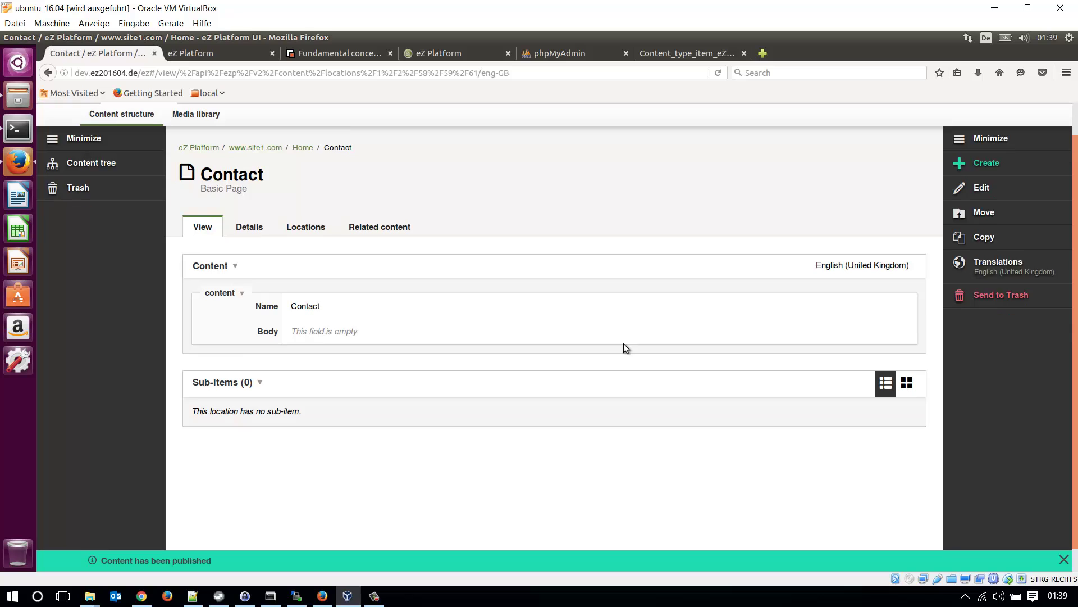
Step: Start a new Vehicle from the Project group under Home's Cars page, consulting the layout mockup, and name it "VW"
{"action": "left_click", "coordinate": [302, 148]}
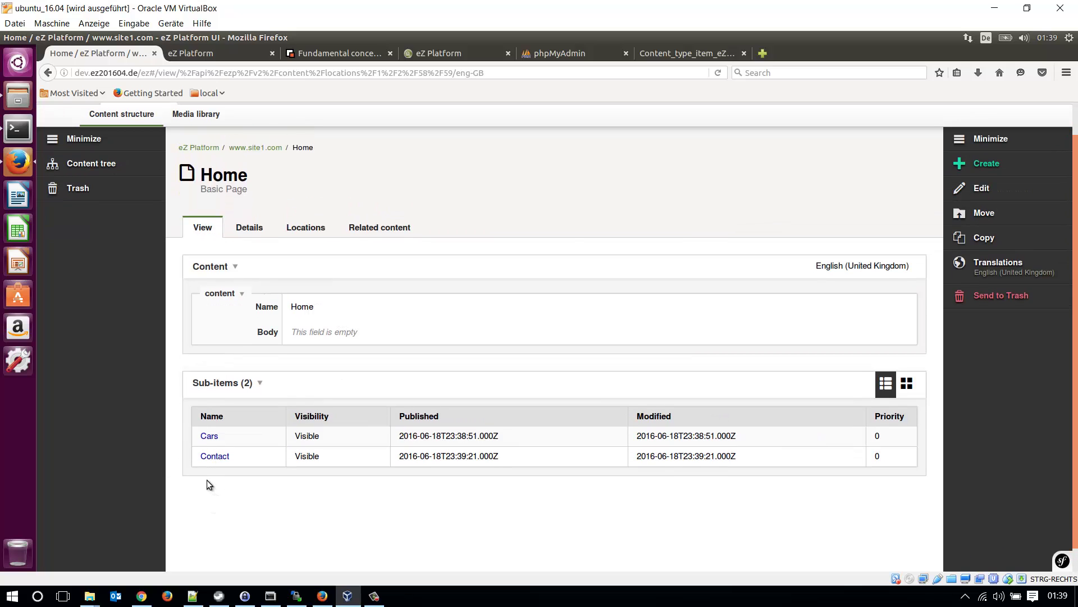
{"action": "left_click", "coordinate": [666, 54]}
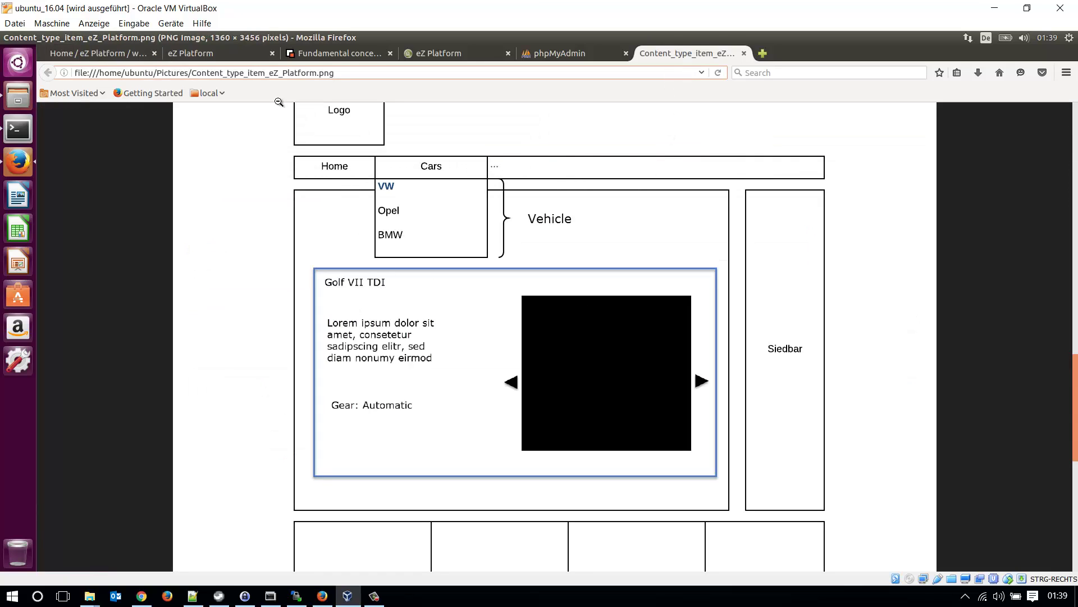
{"action": "left_click", "coordinate": [96, 53]}
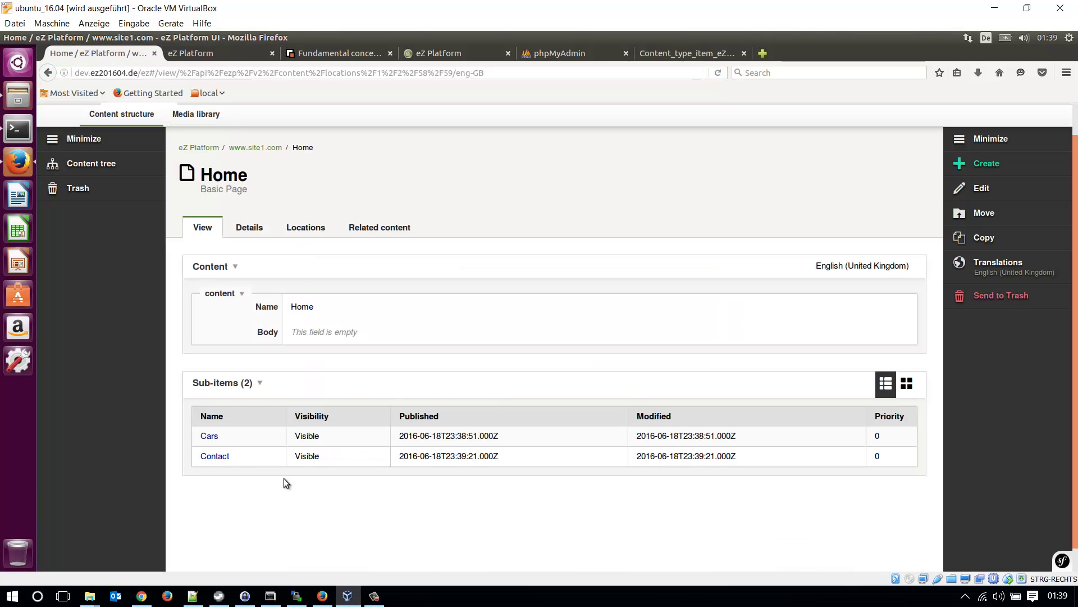
{"action": "left_click", "coordinate": [210, 437]}
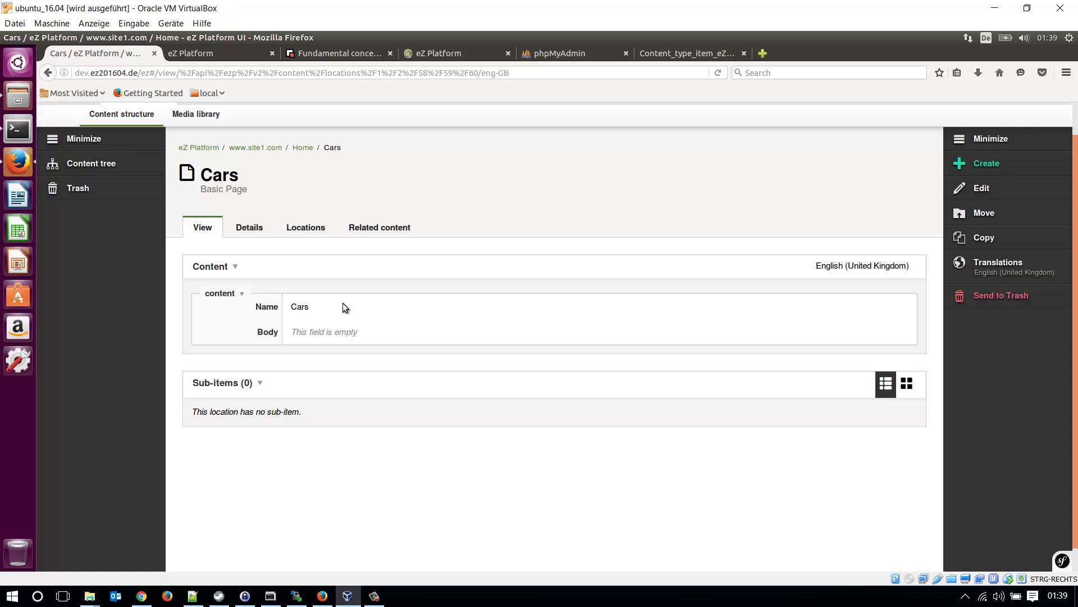
{"action": "left_click", "coordinate": [982, 163]}
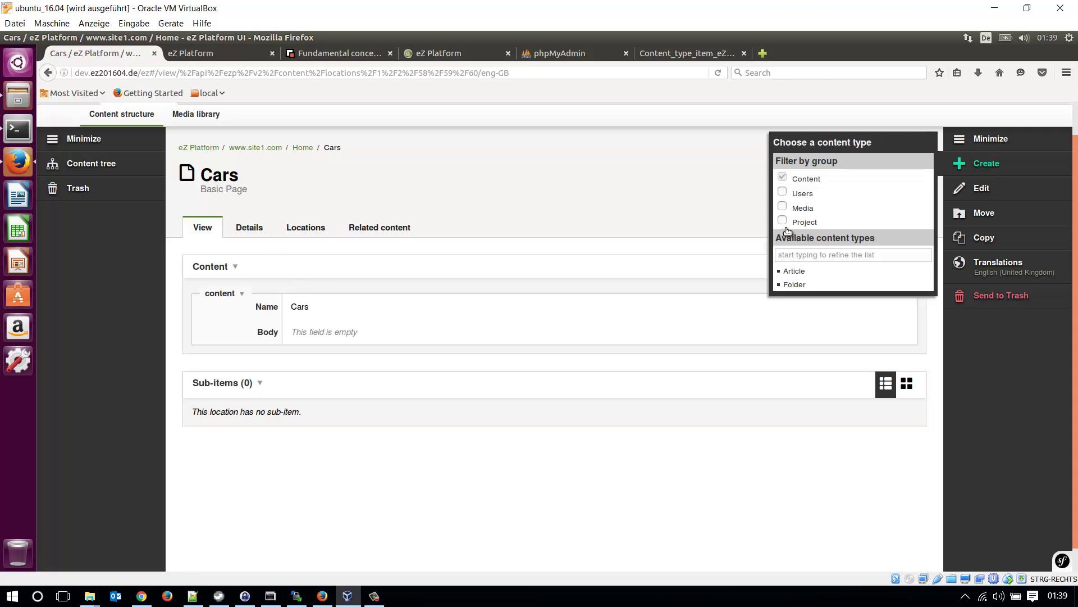
{"action": "left_click", "coordinate": [782, 222]}
{"action": "left_click", "coordinate": [795, 311]}
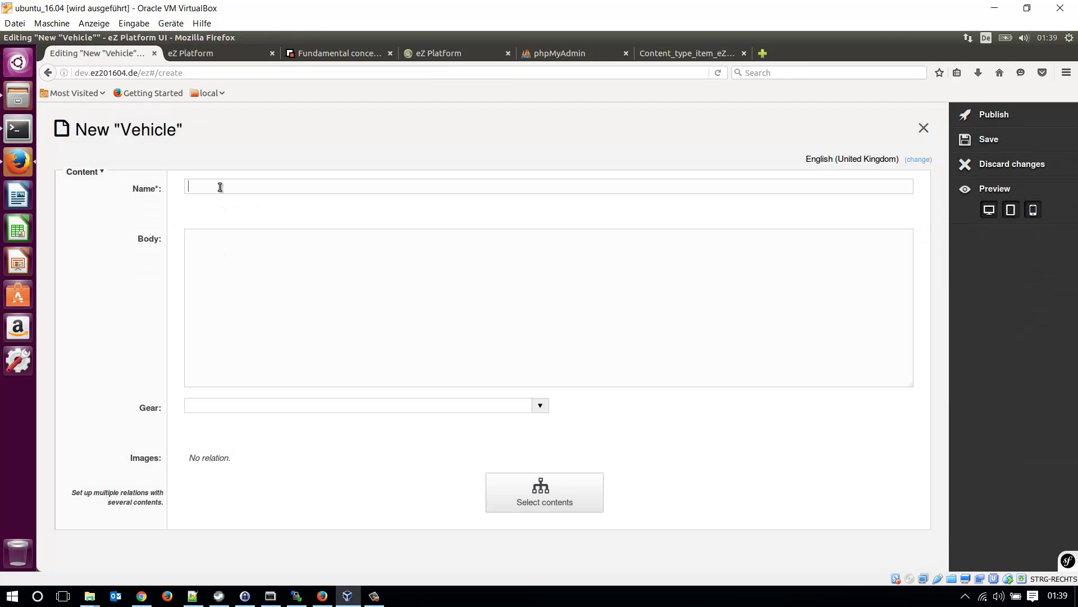
{"action": "left_click", "coordinate": [220, 187]}
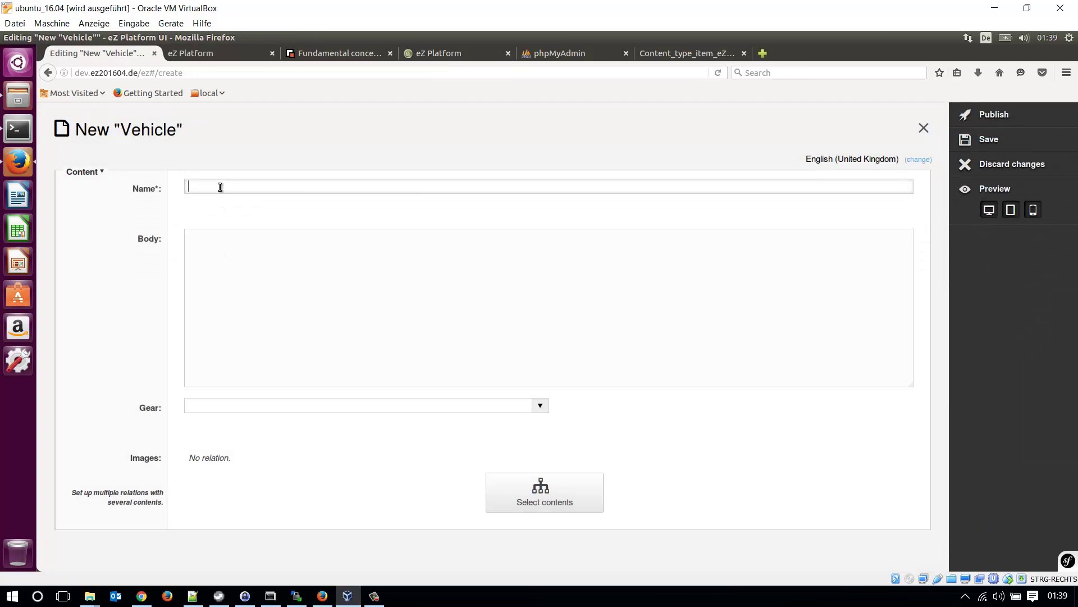
{"action": "type", "text": "VW"}
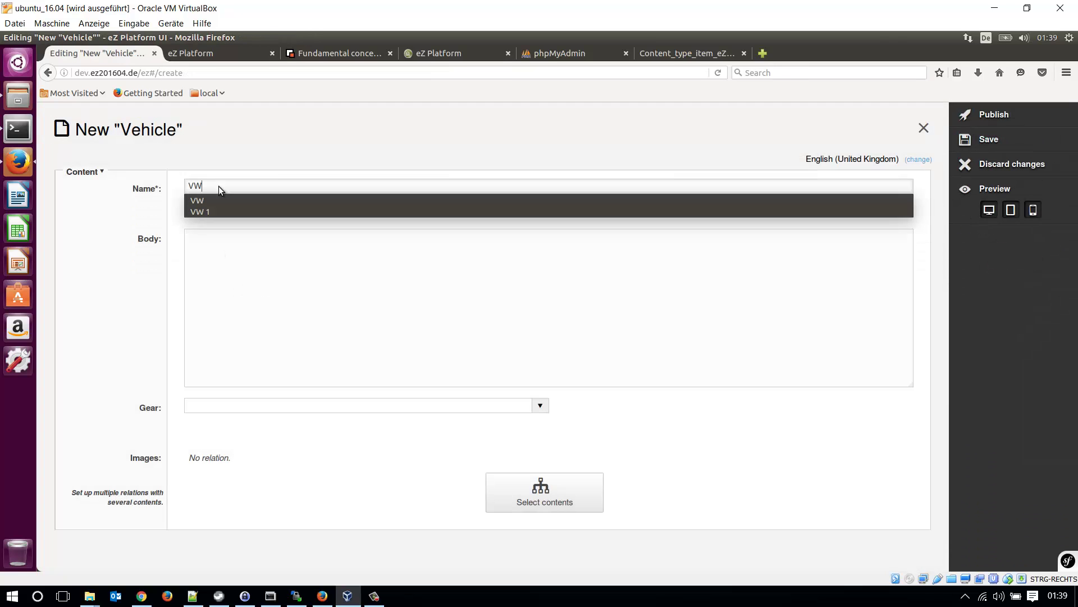
{"action": "left_click", "coordinate": [152, 306]}
{"action": "left_click", "coordinate": [355, 286]}
{"action": "left_click", "coordinate": [762, 53]}
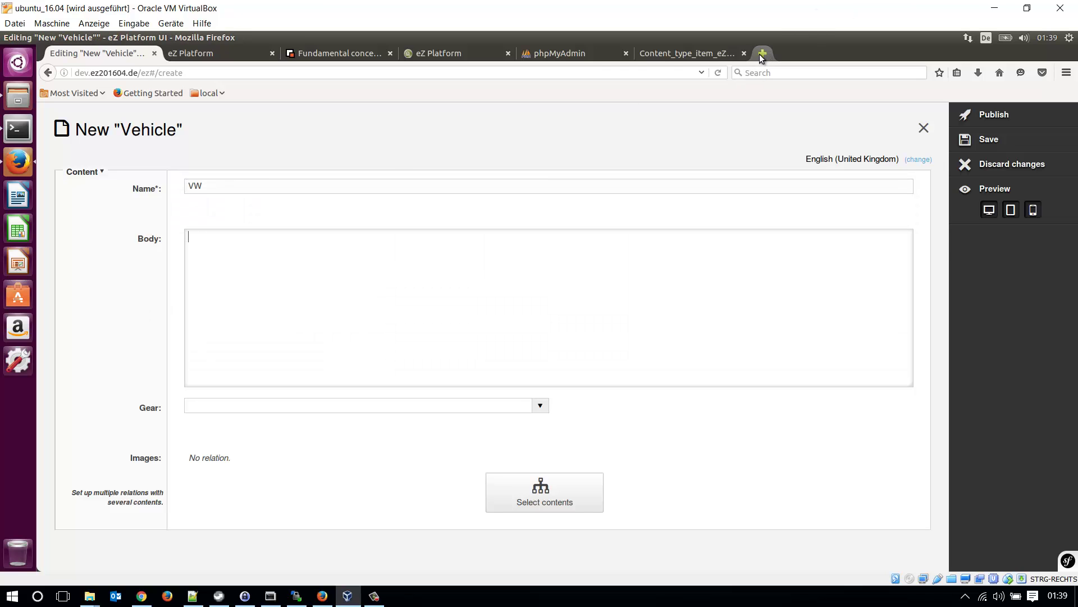
{"action": "left_click", "coordinate": [772, 73]}
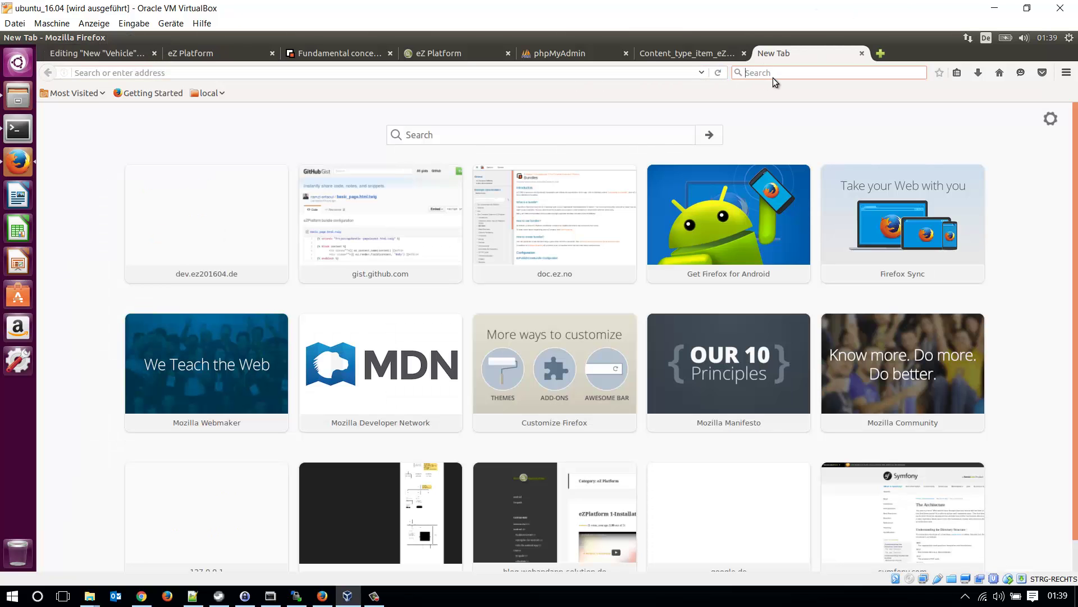
{"action": "type", "text": "lorem"}
{"action": "key", "text": "Return"}
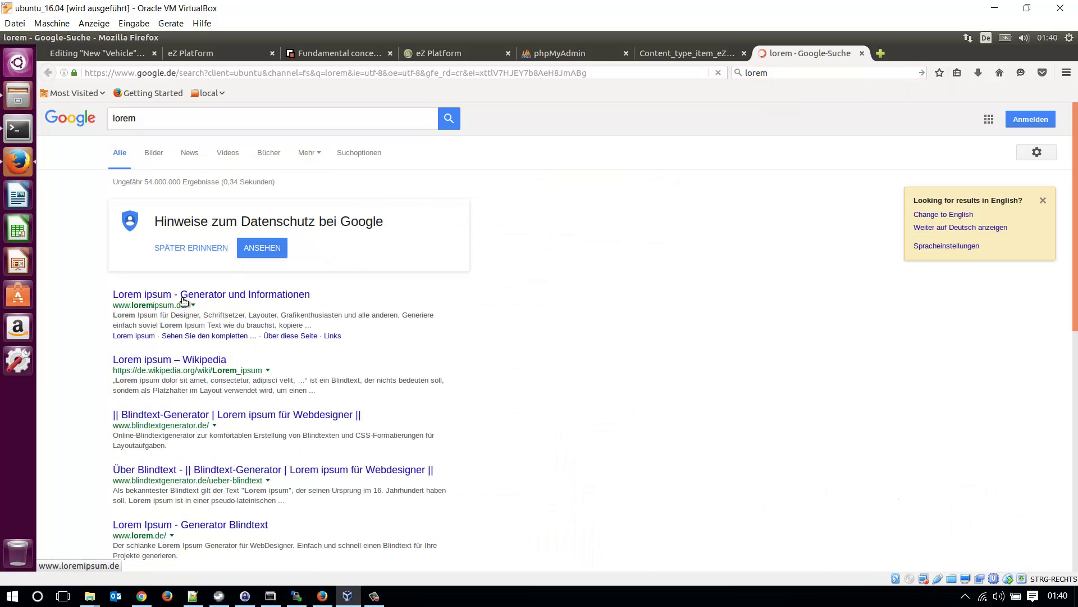
{"action": "left_click", "coordinate": [187, 298]}
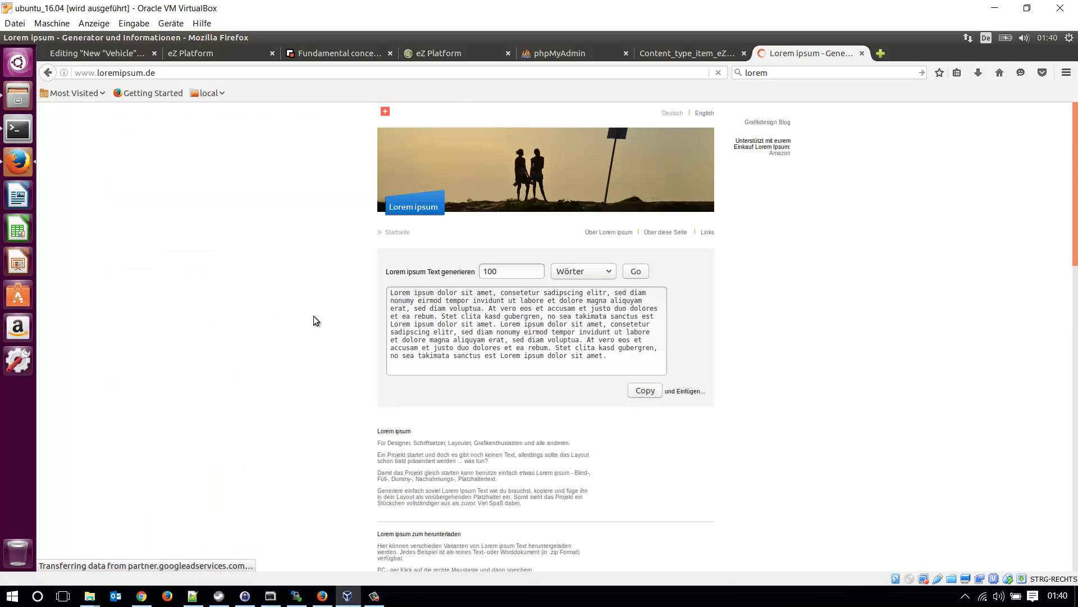
{"action": "left_click", "coordinate": [131, 51]}
{"action": "type", "text": "Lorem ipsum dolor sit amet, consetetur sadipscing elitr, sed diam nonumy eirmod tempor invidunt ut labore et dolore magna aliquyam erat, sed diam voluptua. At vero eos et accusam et justo duo dolores et ea rebum. Stet clita kasd gubergren, no sea takimata sanctus est Lorem ipsum dolor sit amet. Lorem ipsum dolor sit amet, consetetur sadipscing elitr, sed diam nonumy eirmod tempor invidunt ut labore et dolore magna aliquyam erat, sed diam voluptua. At vero eos et accusam et justo duo dolores et ea rebum. Stet clita kasd gubergren, no sea takimata sanctus est Lorem ipsum dolor sit amet."}
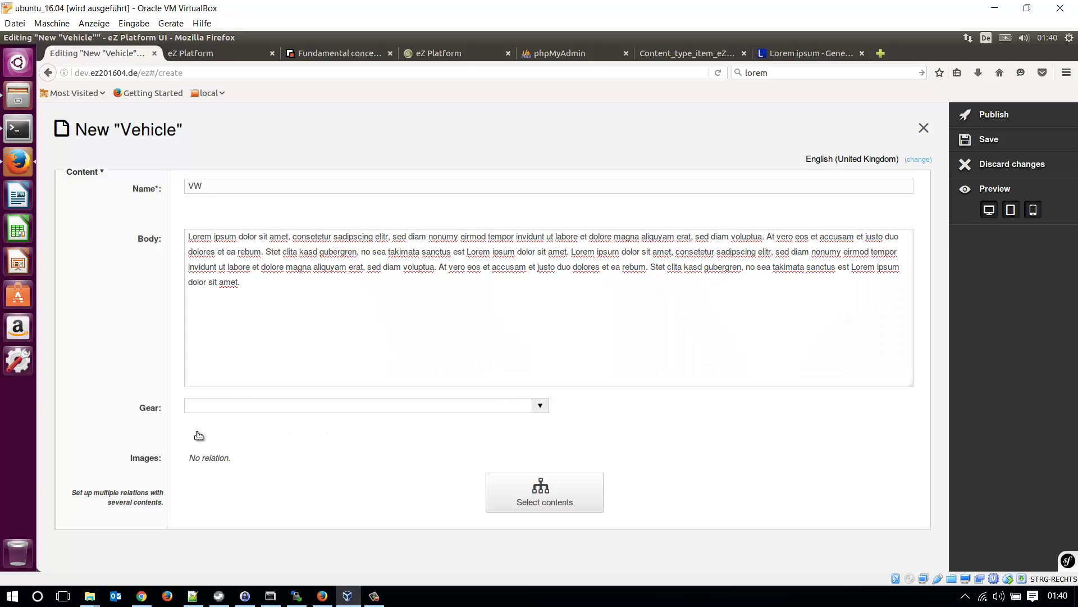
Step: Set the VW vehicle's Gear to Automatic and open the Vehicle Images folder under Media > Images for its Images relation
{"action": "left_click", "coordinate": [240, 427]}
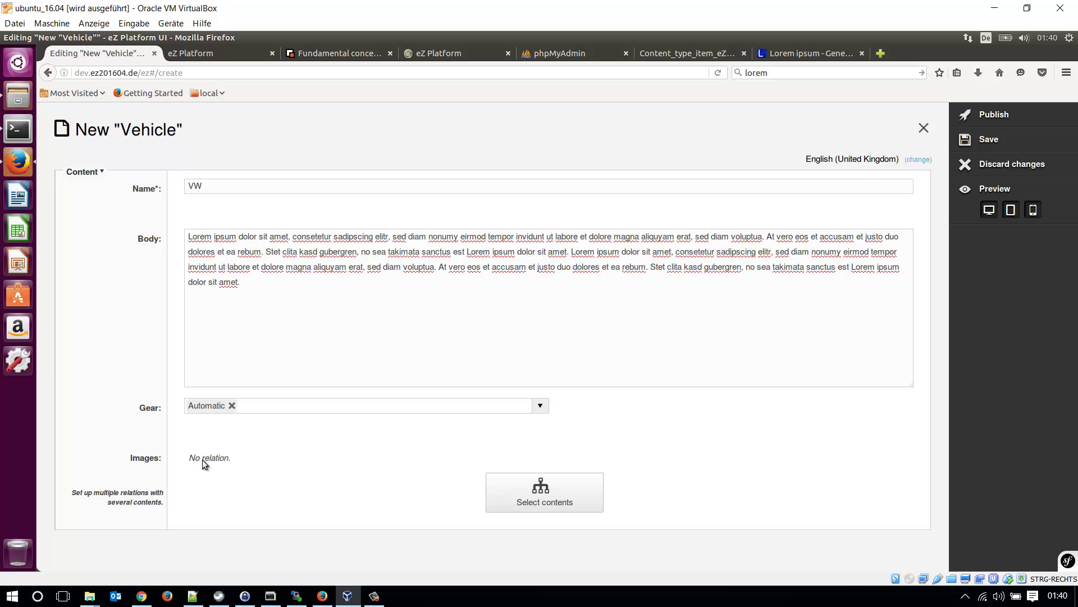
{"action": "left_click", "coordinate": [523, 494]}
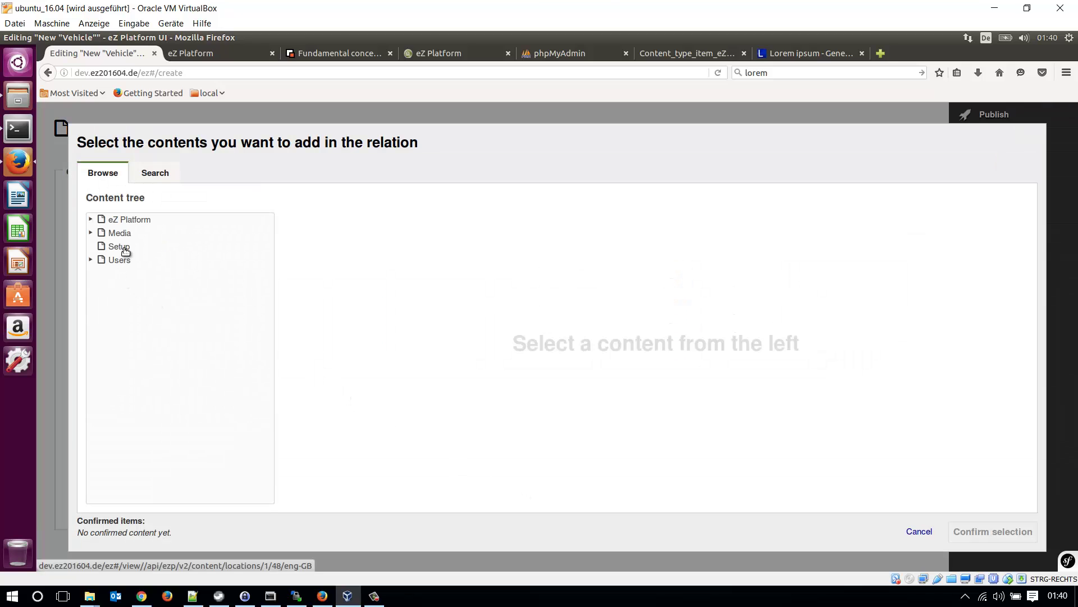
{"action": "left_click", "coordinate": [121, 247]}
{"action": "left_click", "coordinate": [114, 262]}
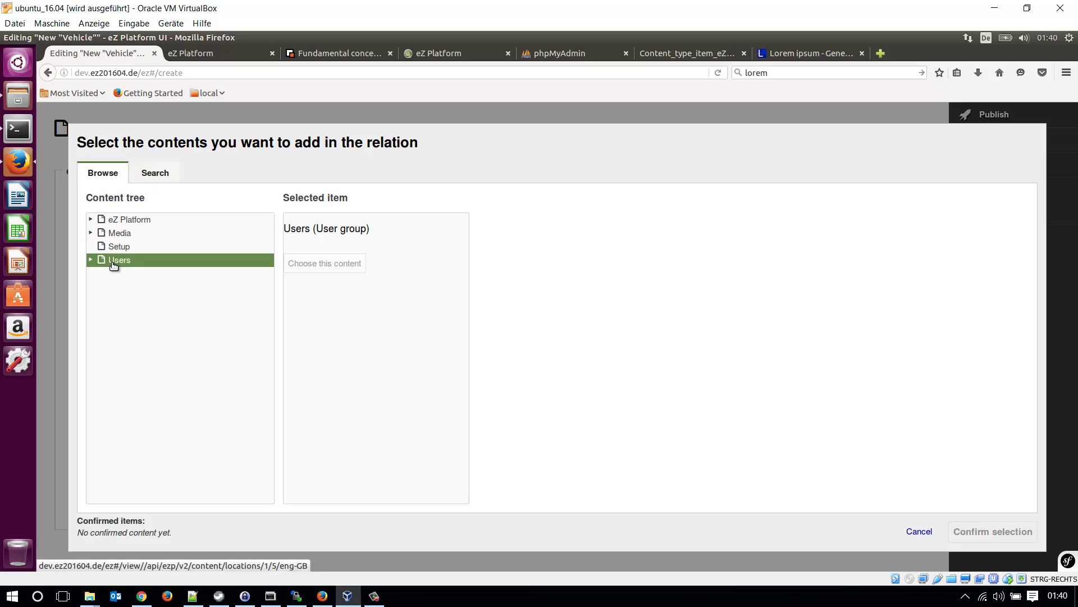
{"action": "left_click", "coordinate": [92, 235]}
{"action": "left_click", "coordinate": [90, 234]}
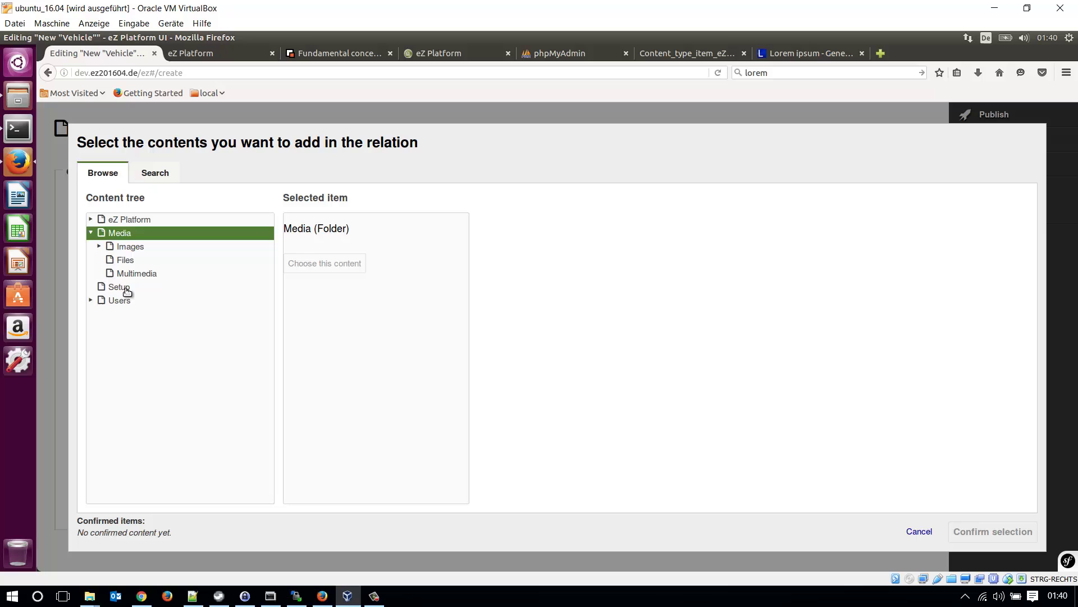
{"action": "left_click", "coordinate": [131, 249]}
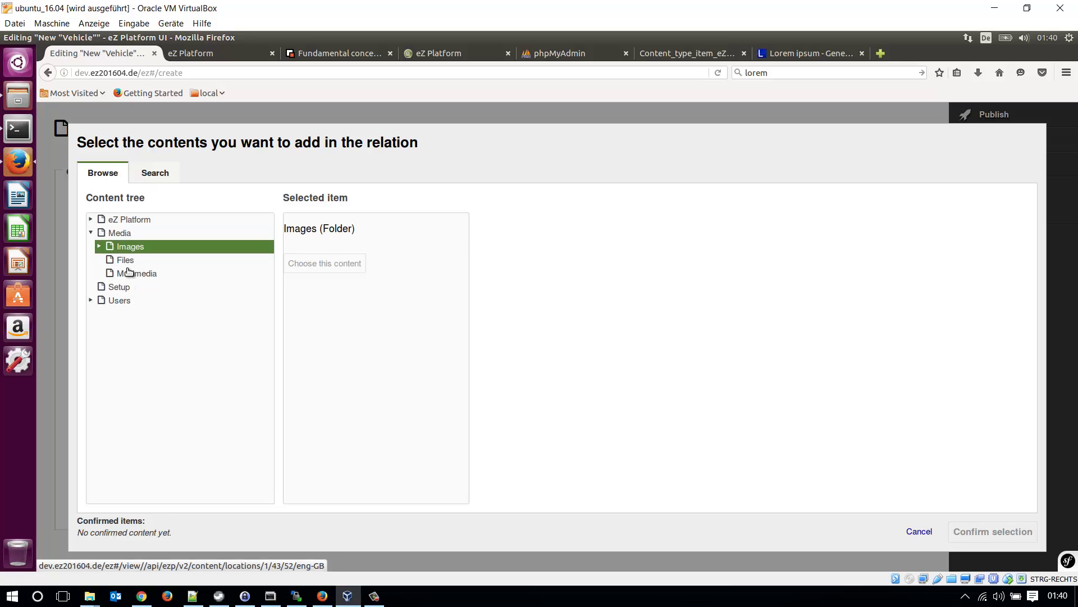
{"action": "left_click", "coordinate": [100, 246]}
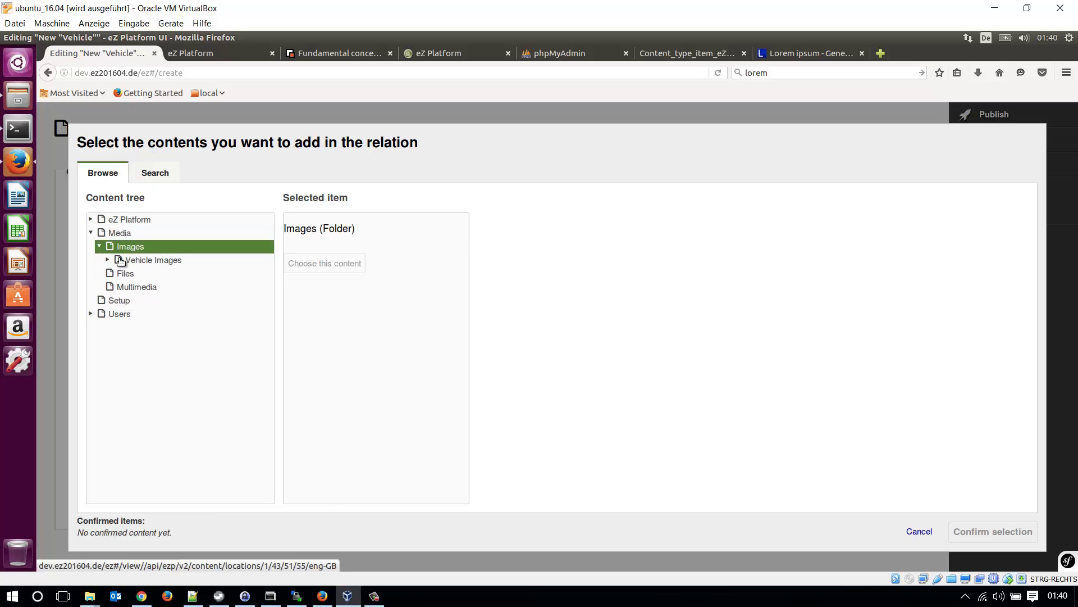
{"action": "left_click", "coordinate": [135, 265]}
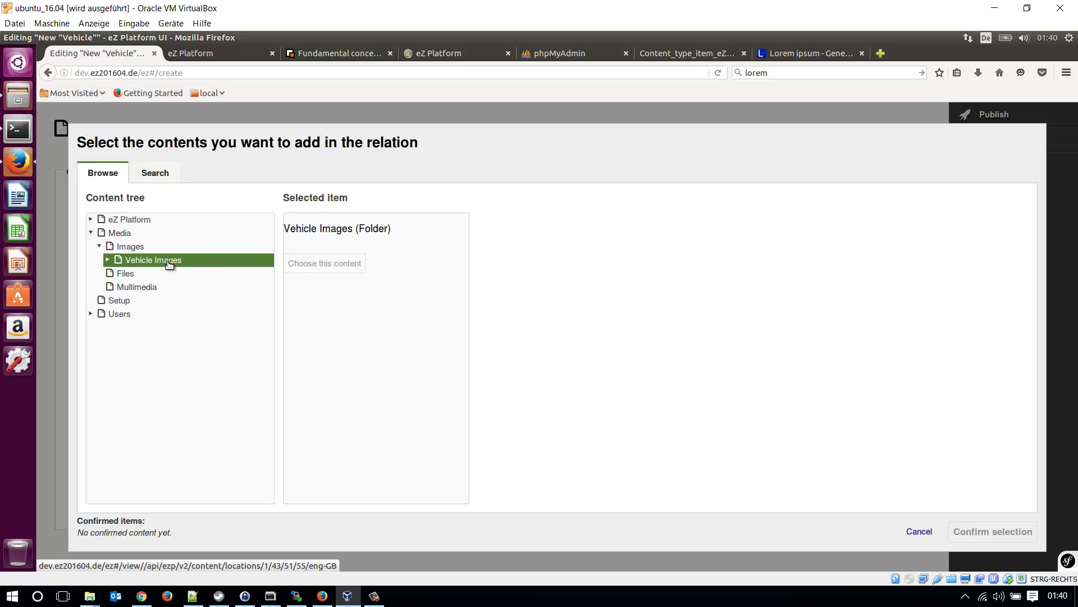
{"action": "left_click", "coordinate": [107, 259]}
Step: Choose the VW and VW 1 images and confirm them as the vehicle's Images relation
{"action": "left_click", "coordinate": [140, 276]}
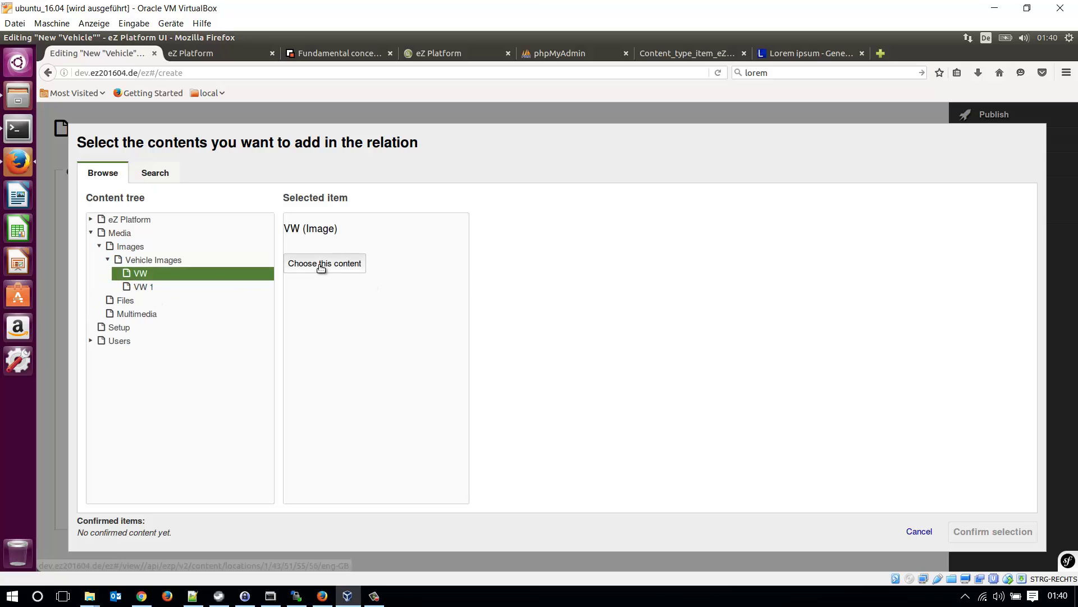
{"action": "double_click", "coordinate": [169, 279]}
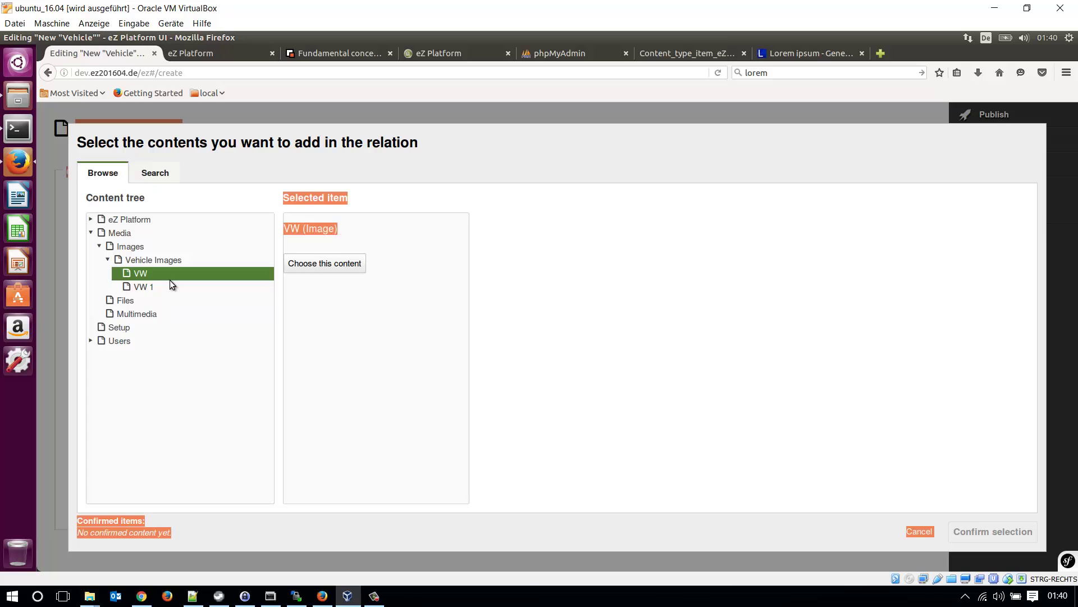
{"action": "left_click", "coordinate": [309, 265]}
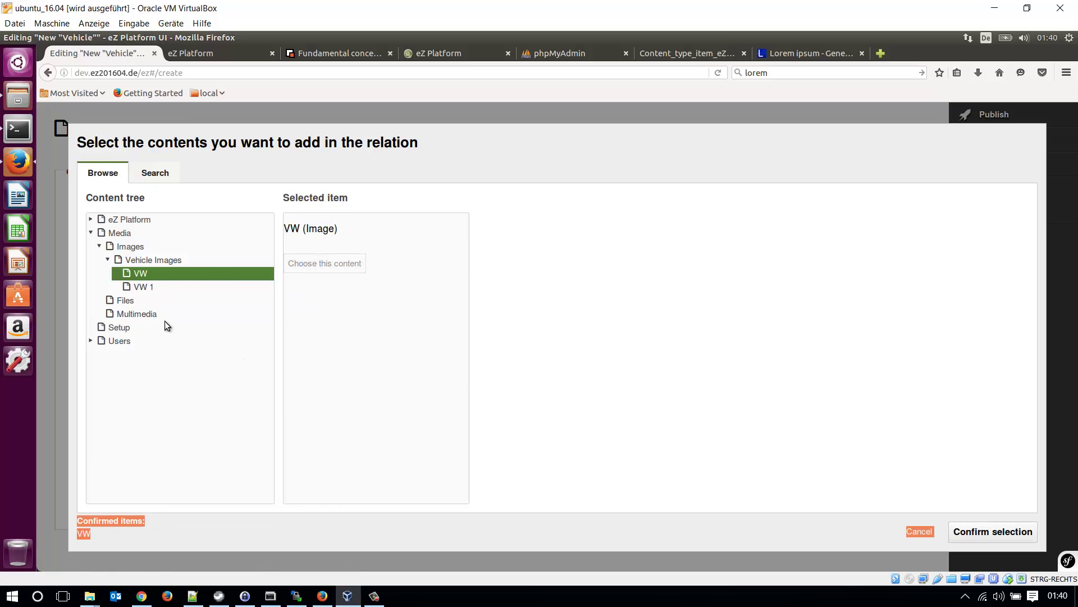
{"action": "left_click", "coordinate": [147, 286]}
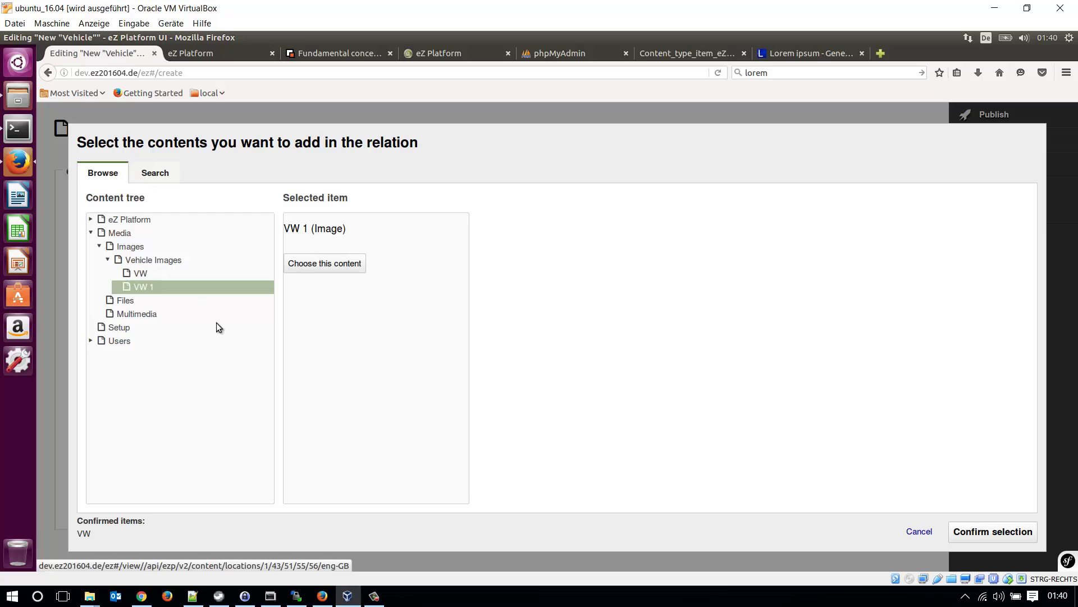
{"action": "left_click", "coordinate": [327, 269]}
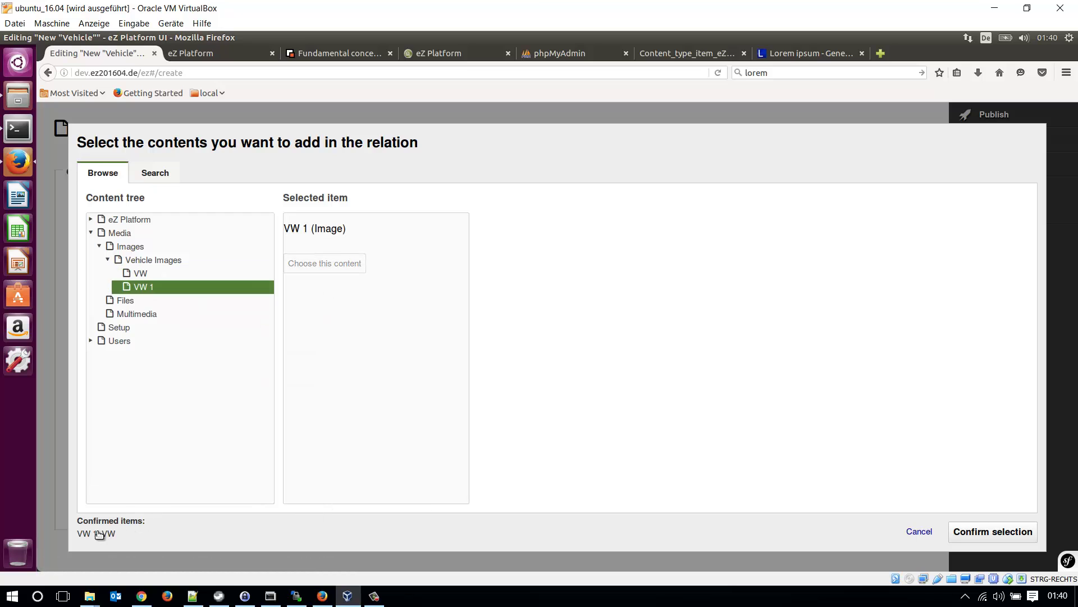
{"action": "left_click", "coordinate": [990, 531]}
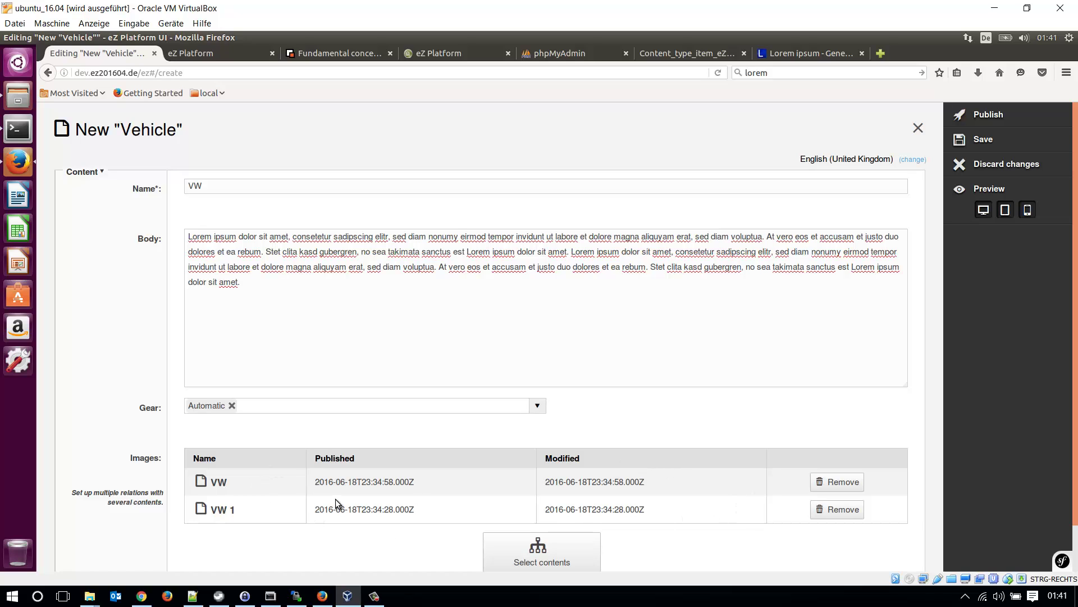
Step: Review the completed VW vehicle form and publish it
{"action": "scroll", "coordinate": [651, 407], "scroll_direction": "down", "scroll_amount": 1}
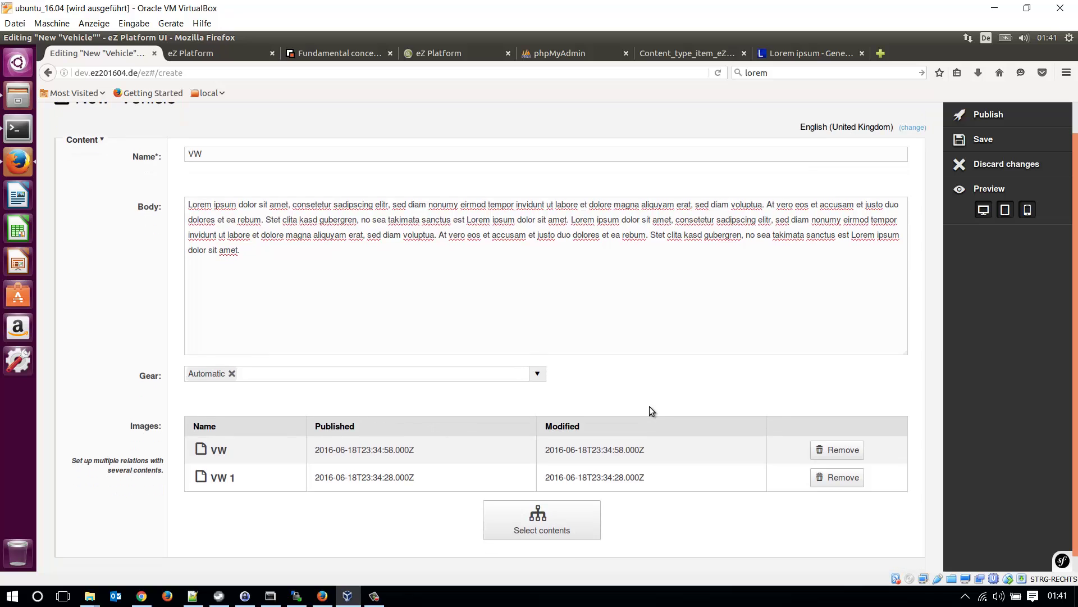
{"action": "scroll", "coordinate": [649, 406], "scroll_direction": "up", "scroll_amount": 1}
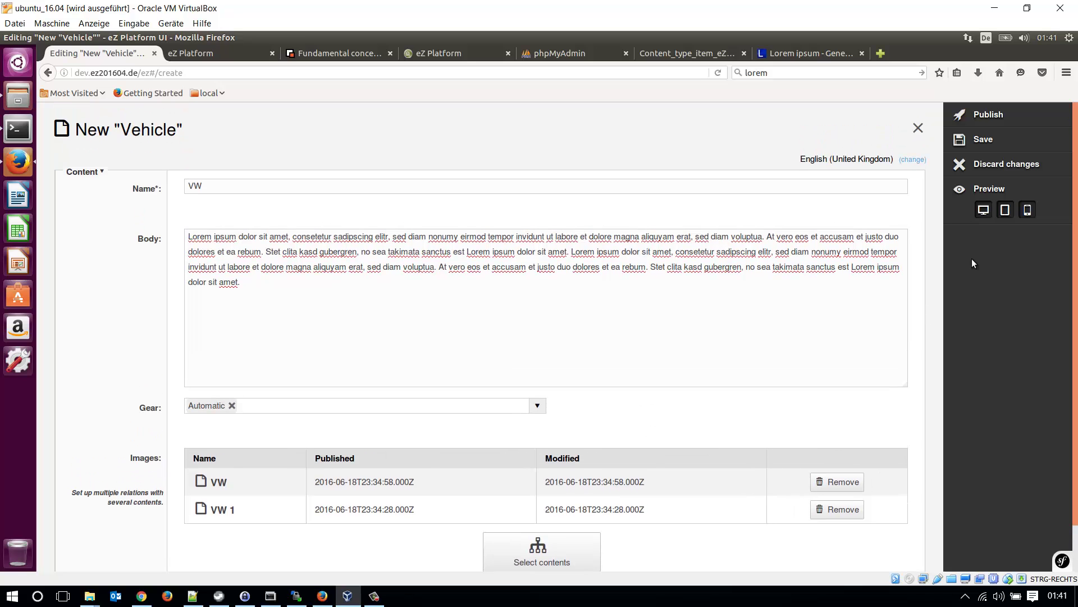
{"action": "left_click", "coordinate": [982, 115]}
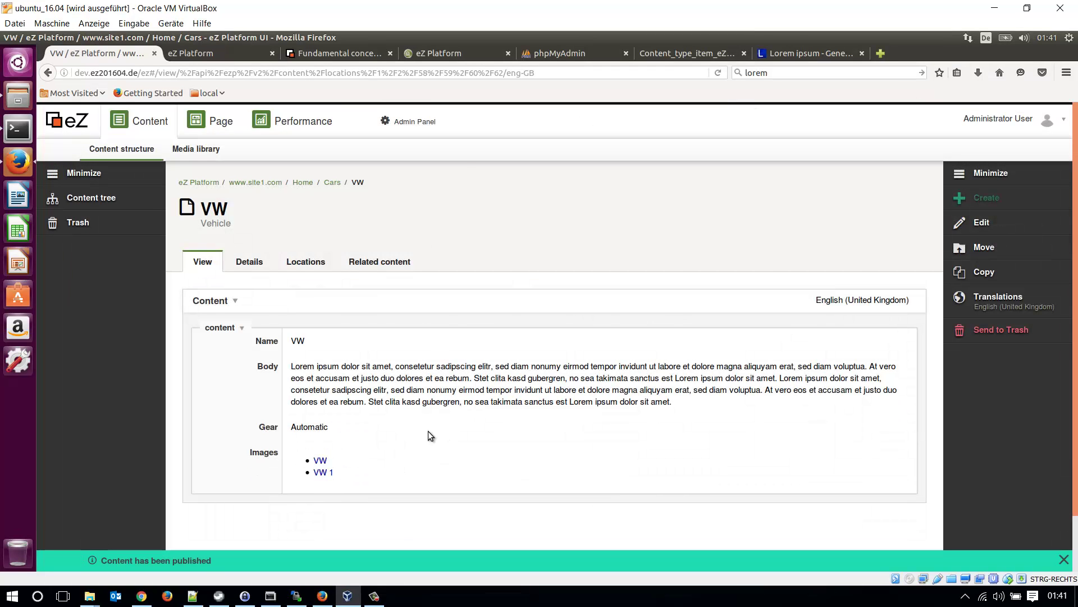
Step: Start another Vehicle from the Project group under the Cars page and name it "BMW"
{"action": "left_click", "coordinate": [333, 184]}
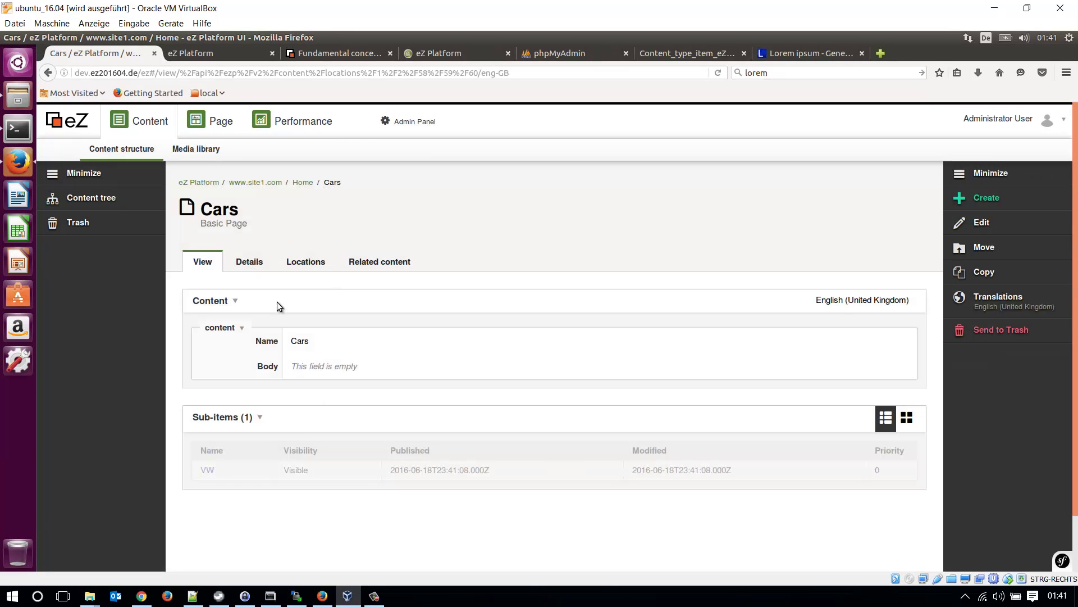
{"action": "left_click", "coordinate": [969, 195]}
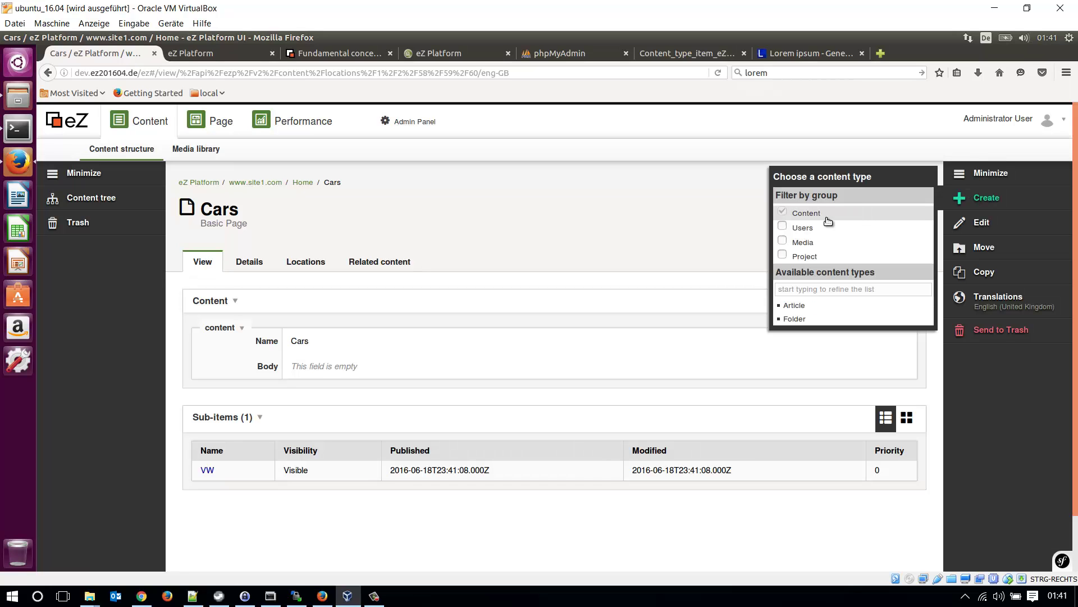
{"action": "left_click", "coordinate": [783, 256]}
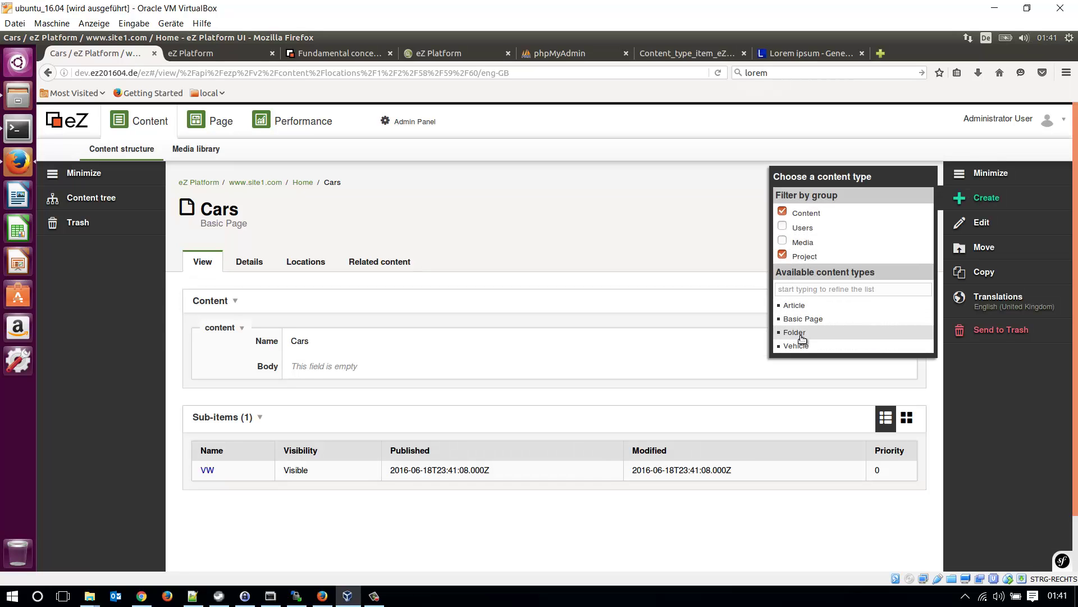
{"action": "left_click", "coordinate": [800, 346]}
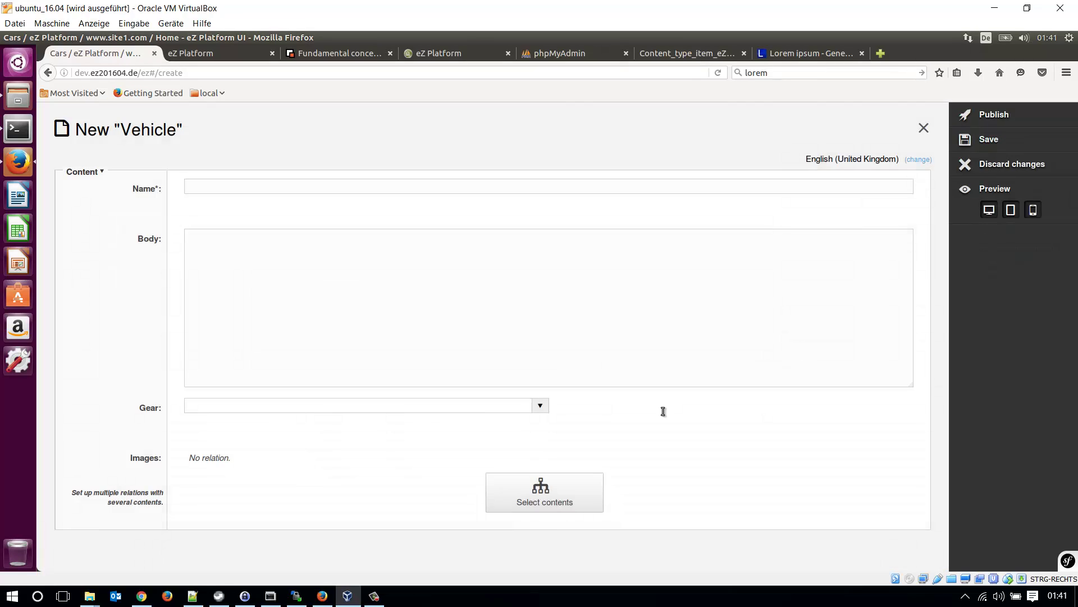
{"action": "left_click", "coordinate": [281, 186]}
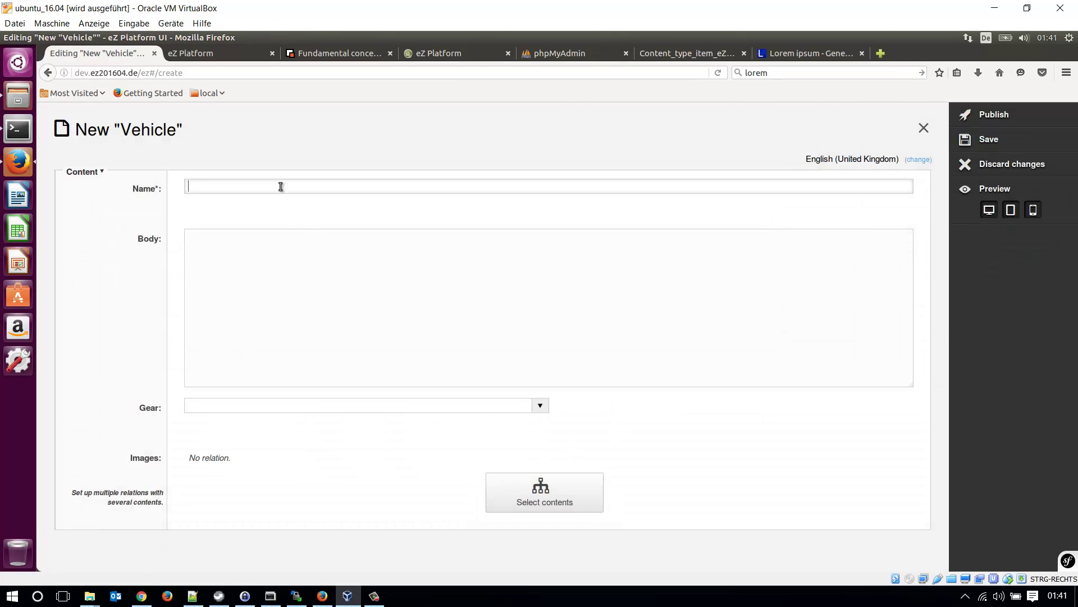
{"action": "type", "text": "BMW"}
Step: Fill the BMW vehicle's Body with the copied Lorem ipsum placeholder text and publish it
{"action": "left_click", "coordinate": [260, 319]}
{"action": "type", "text": "Lorem ipsum dolor sit amet, consetetur sadipscing elitr, sed diam nonumy eirmod tempor invidunt ut labore et dolore magna aliquyam erat, sed diam voluptua. At vero eos et accusam et justo duo dolores et ea rebum. Stet clita kasd gubergren, no sea takimata sanctus est Lorem ipsum dolor sit amet. Lorem ipsum dolor sit amet, consetetur sadipscing elitr, sed diam nonumy eirmod tempor invidunt ut labore et dolore magna aliquyam erat, sed diam voluptua. At vero eos et accusam et justo duo dolores et ea rebum. Stet clita kasd gubergren, no sea takimata sanctus est Lorem ipsum dolor sit amet."}
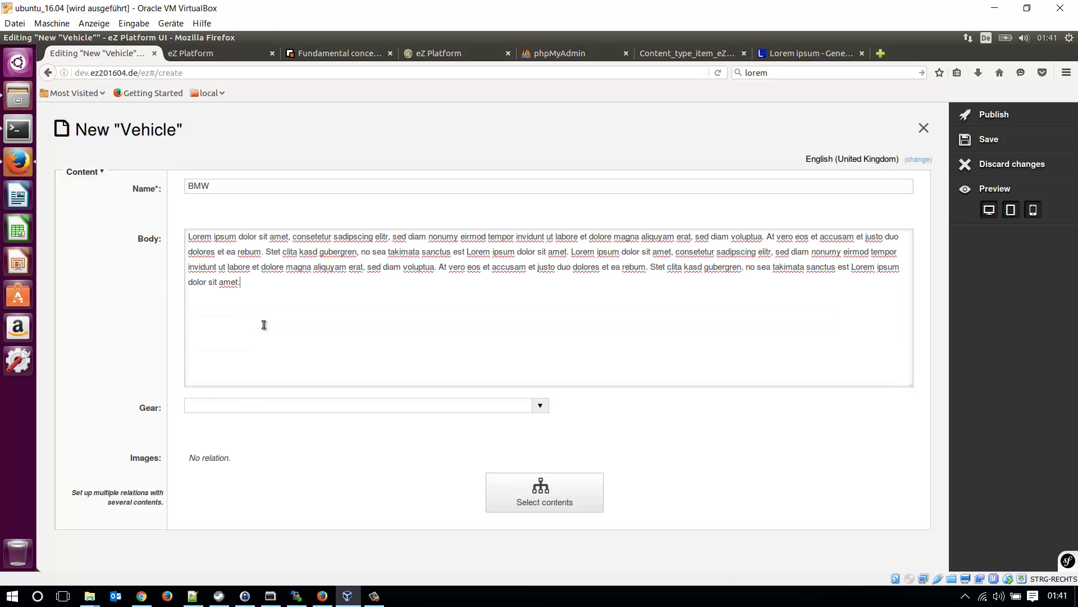
{"action": "left_click", "coordinate": [987, 117]}
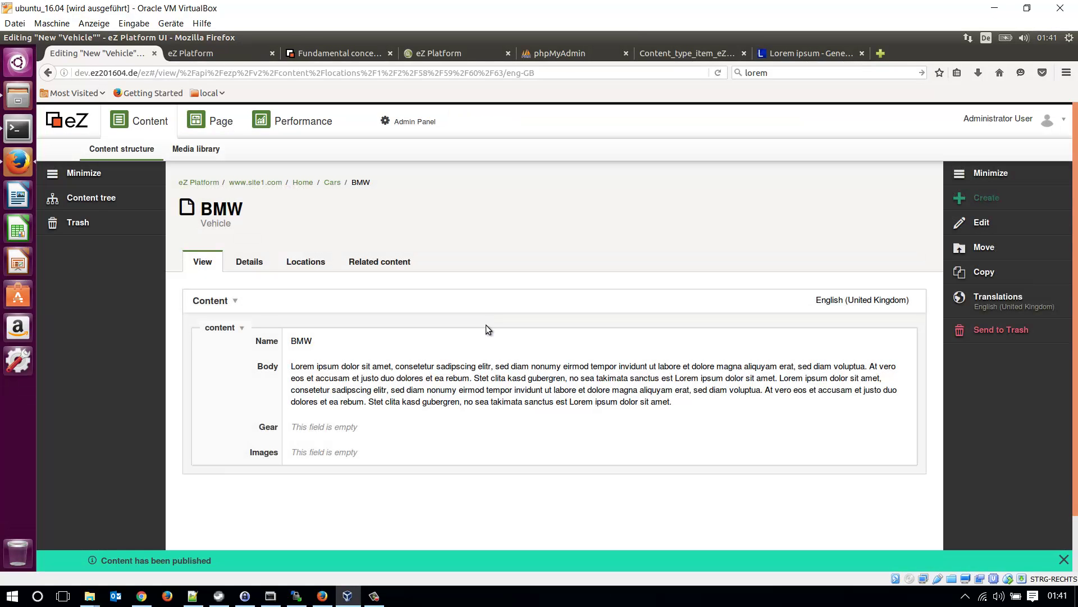
{"action": "left_click", "coordinate": [107, 208]}
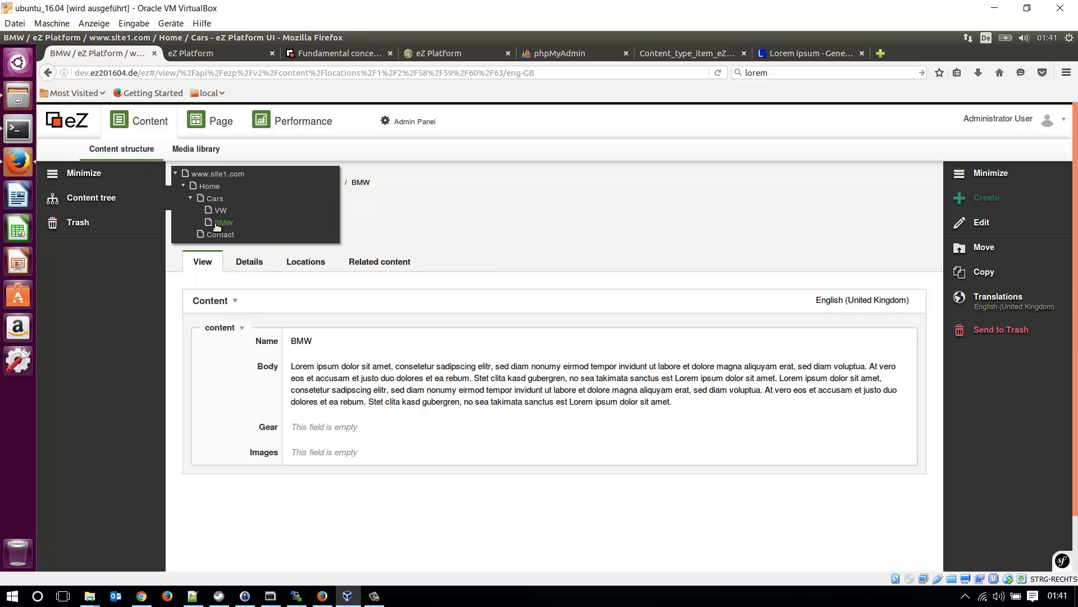
{"action": "left_click", "coordinate": [191, 198]}
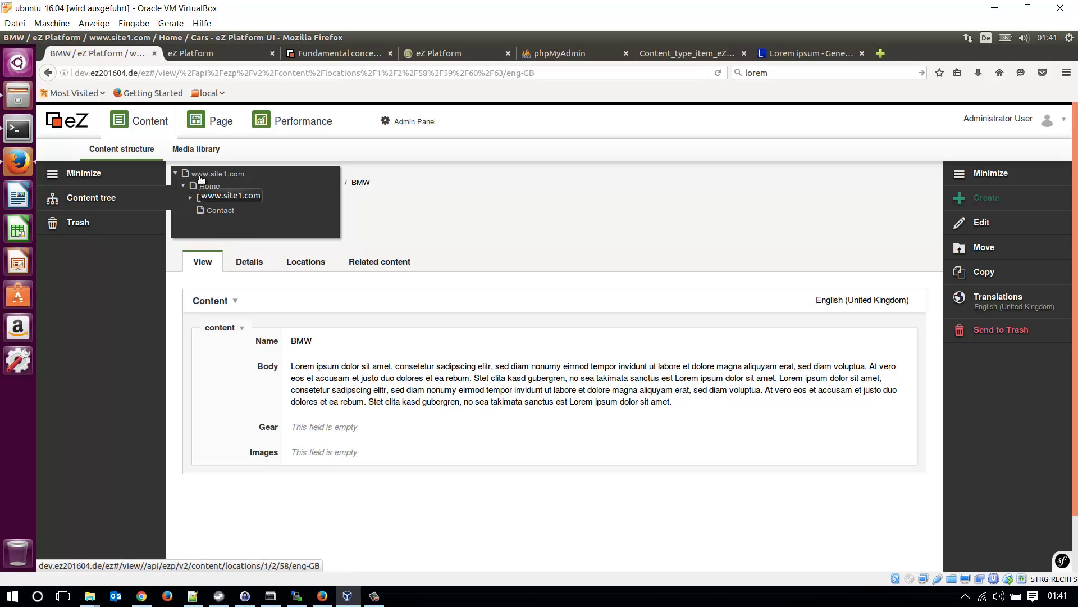
{"action": "left_click", "coordinate": [175, 174]}
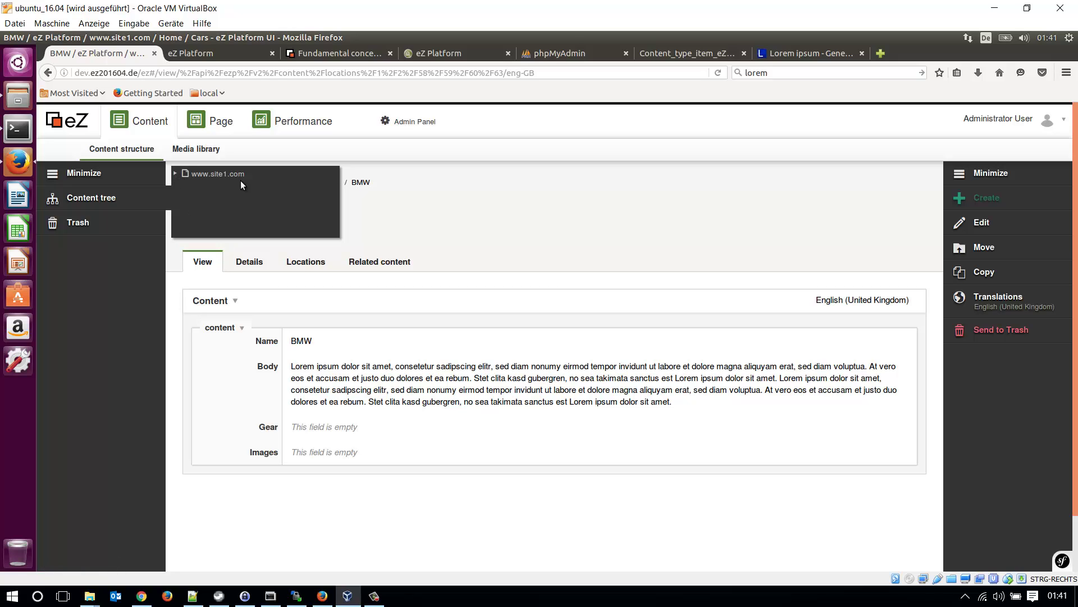
{"action": "left_click", "coordinate": [176, 174]}
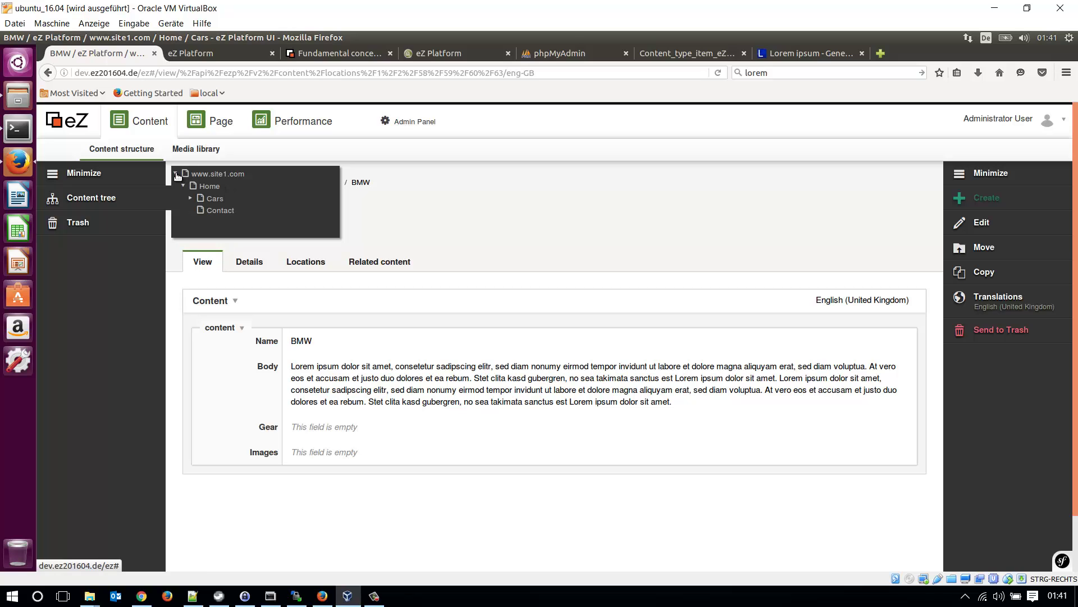
{"action": "left_click", "coordinate": [190, 198]}
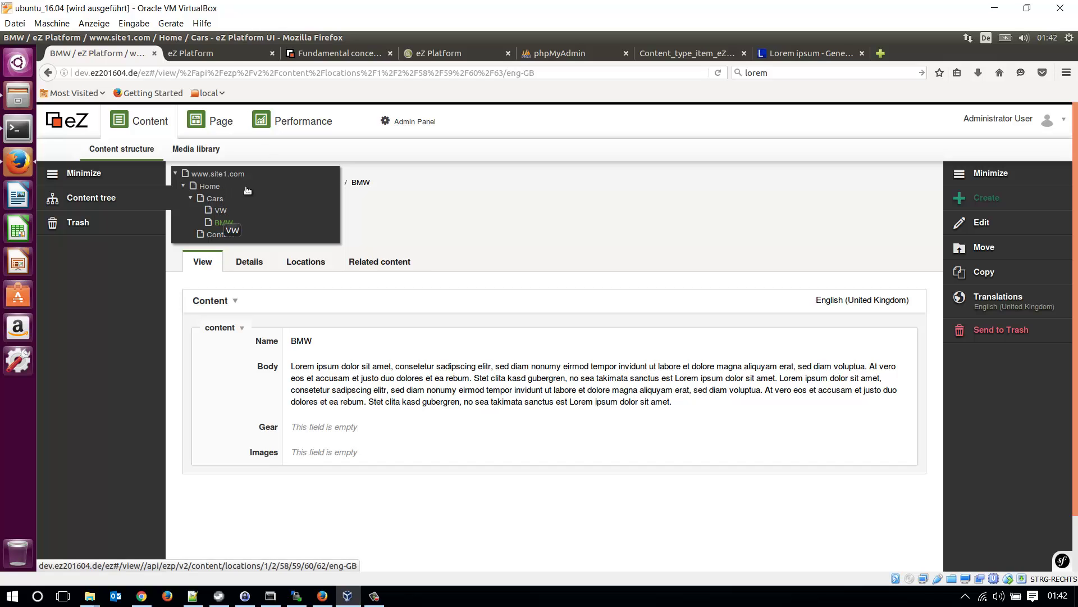
{"action": "left_click", "coordinate": [206, 62]}
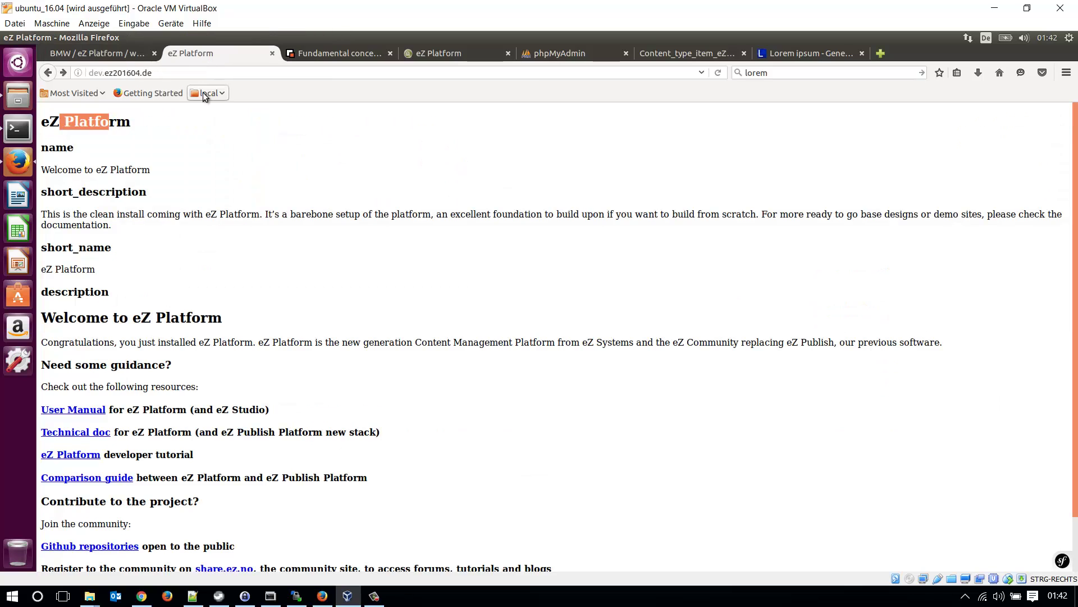
{"action": "left_click", "coordinate": [206, 72]}
{"action": "type", "text": "/ww"}
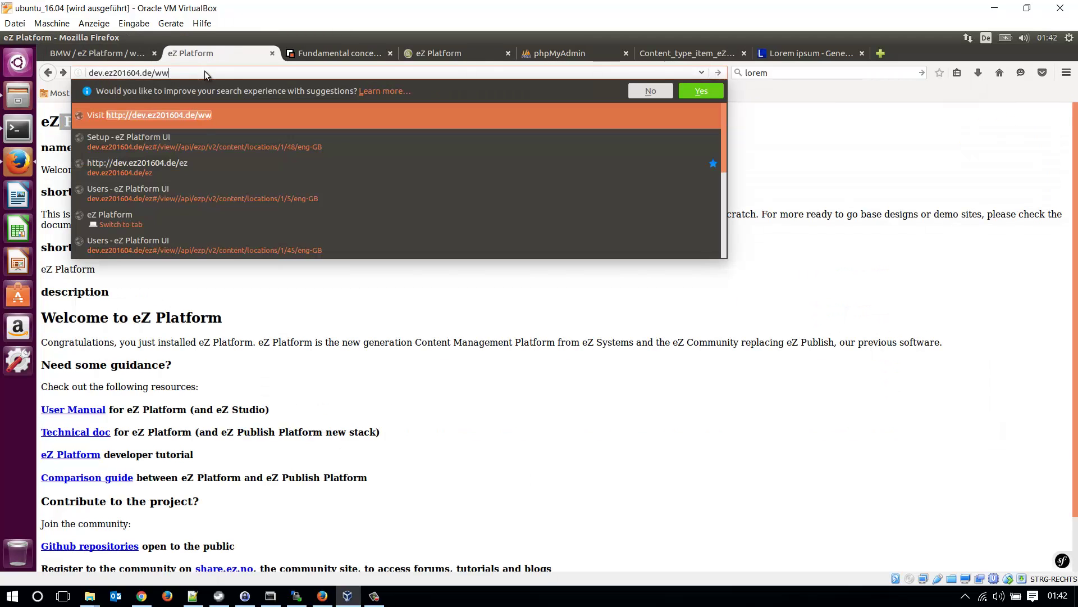
{"action": "type", "text": "w."}
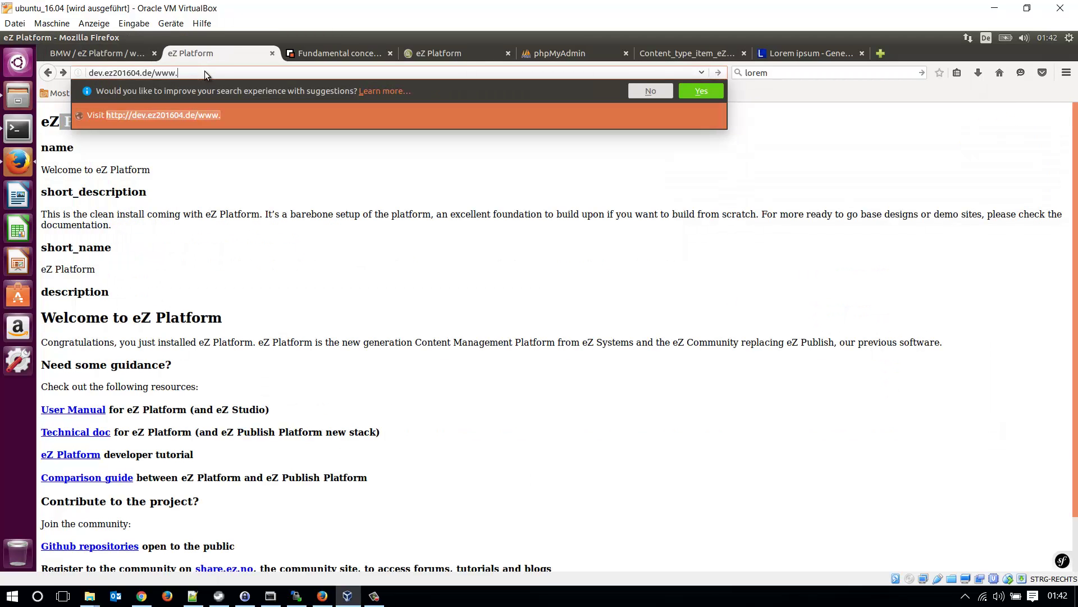
{"action": "type", "text": "site1.com/Cars"}
{"action": "key", "text": "BackSpace"}
{"action": "key", "text": "BackSpace"}
{"action": "key", "text": "BackSpace"}
{"action": "key", "text": "BackSpace"}
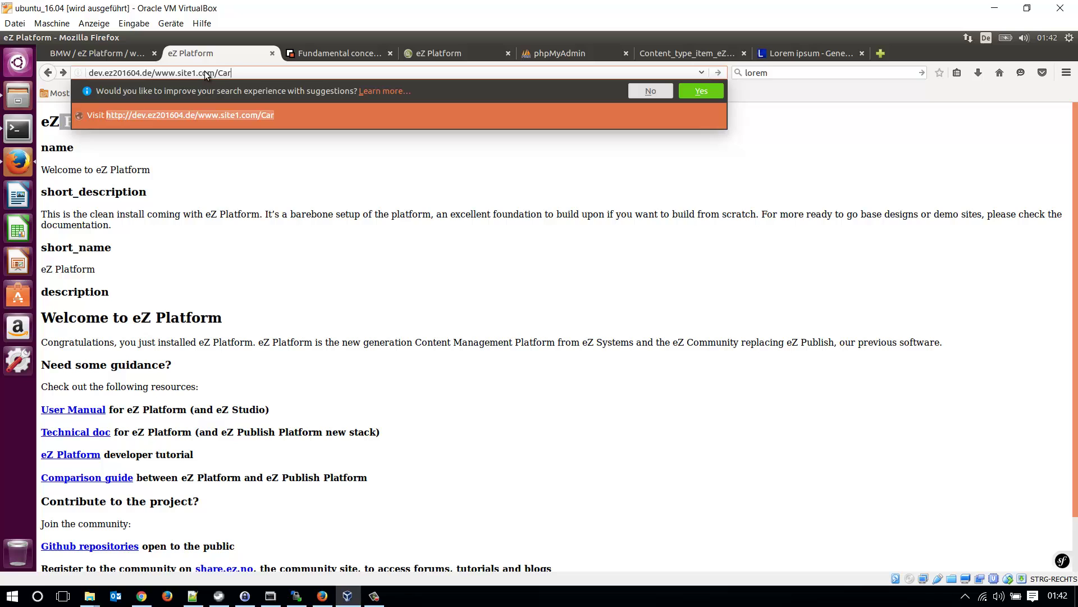
{"action": "type", "text": "Home"}
{"action": "key", "text": "Return"}
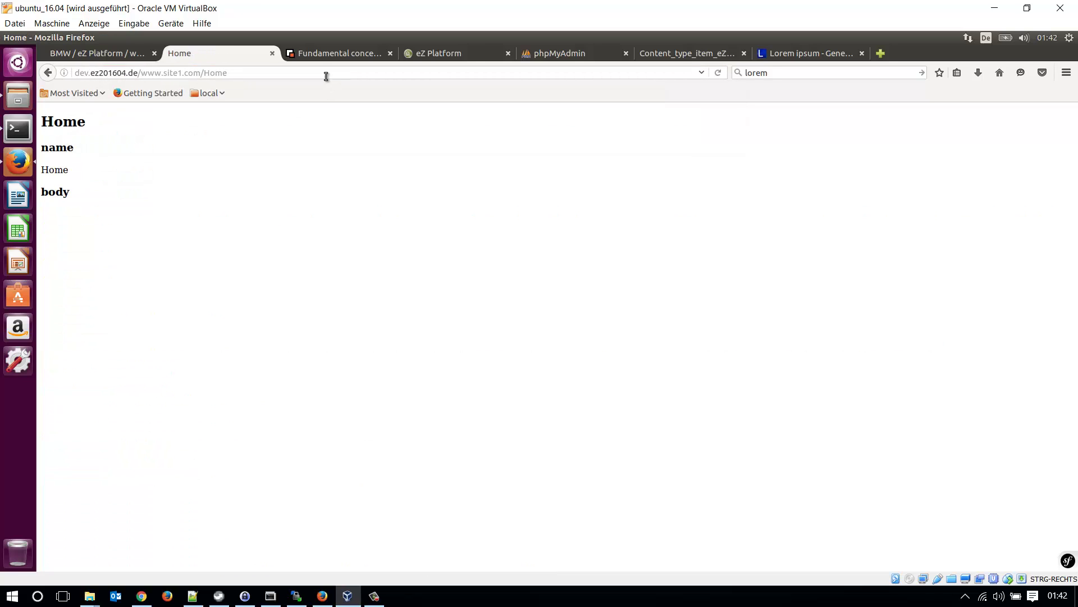
{"action": "left_click", "coordinate": [325, 76]}
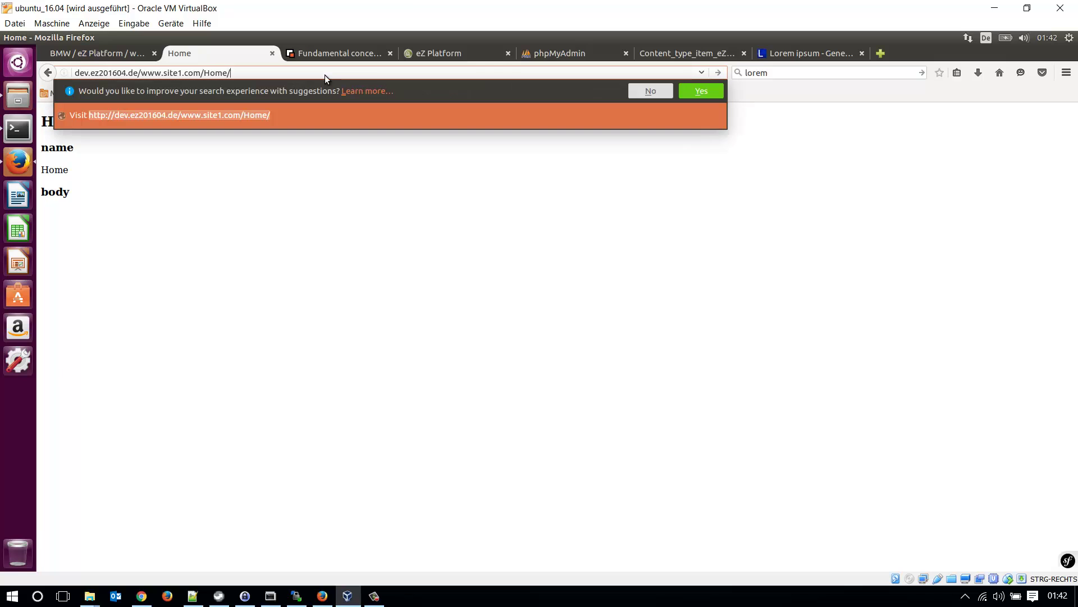
{"action": "type", "text": "/Cars"}
{"action": "key", "text": "Return"}
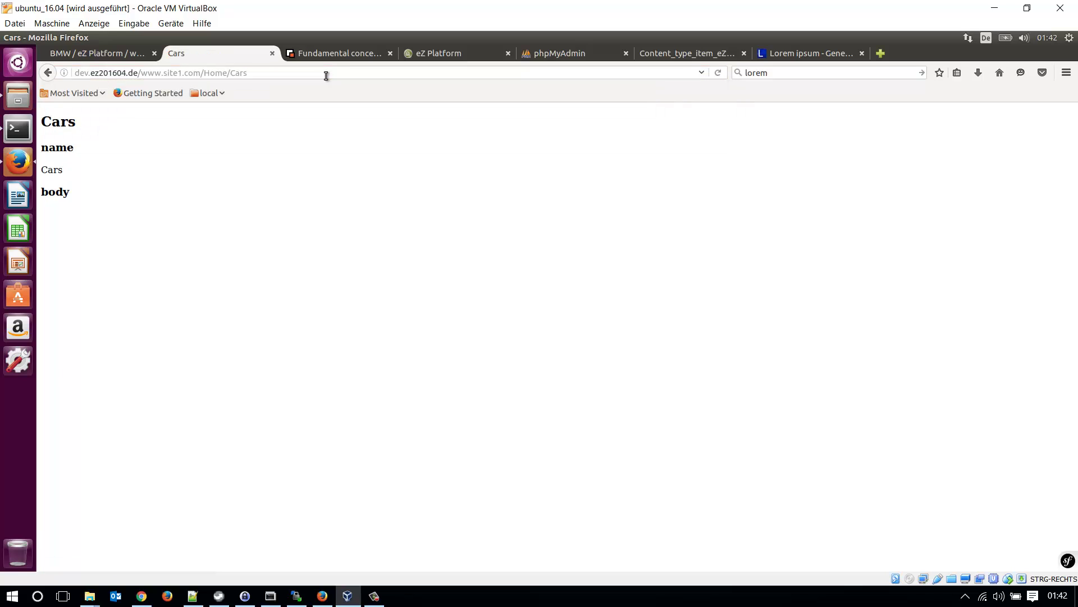
{"action": "left_click", "coordinate": [338, 71]}
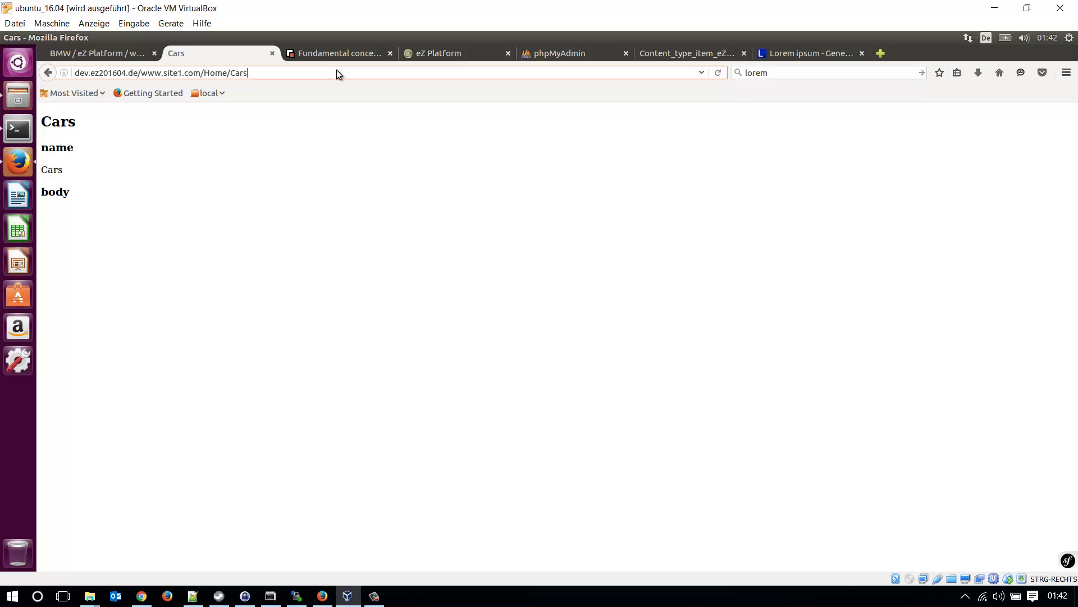
{"action": "type", "text": "/VW"}
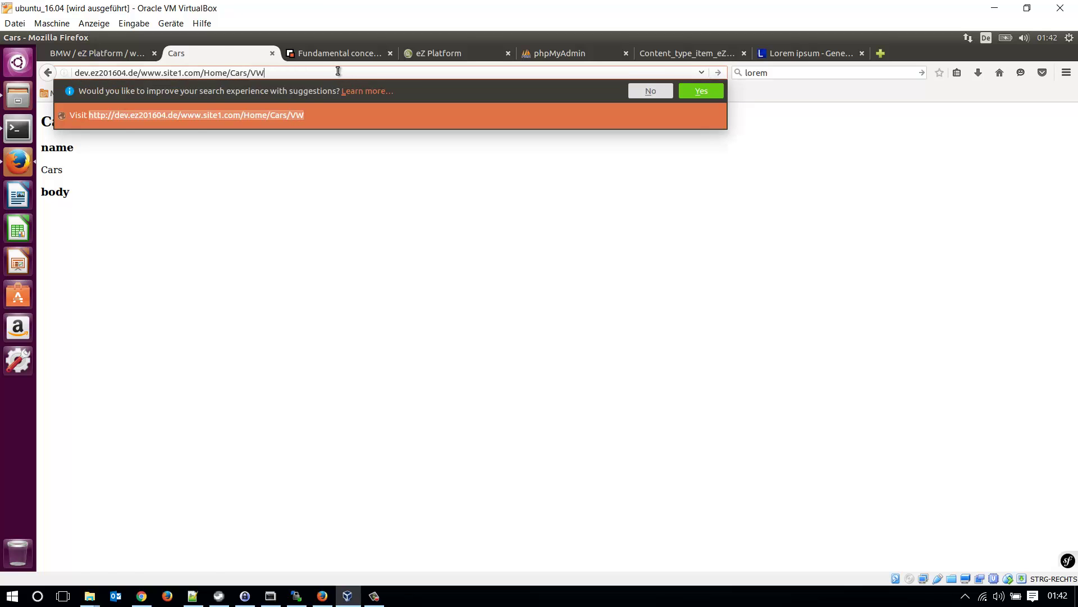
{"action": "key", "text": "Return"}
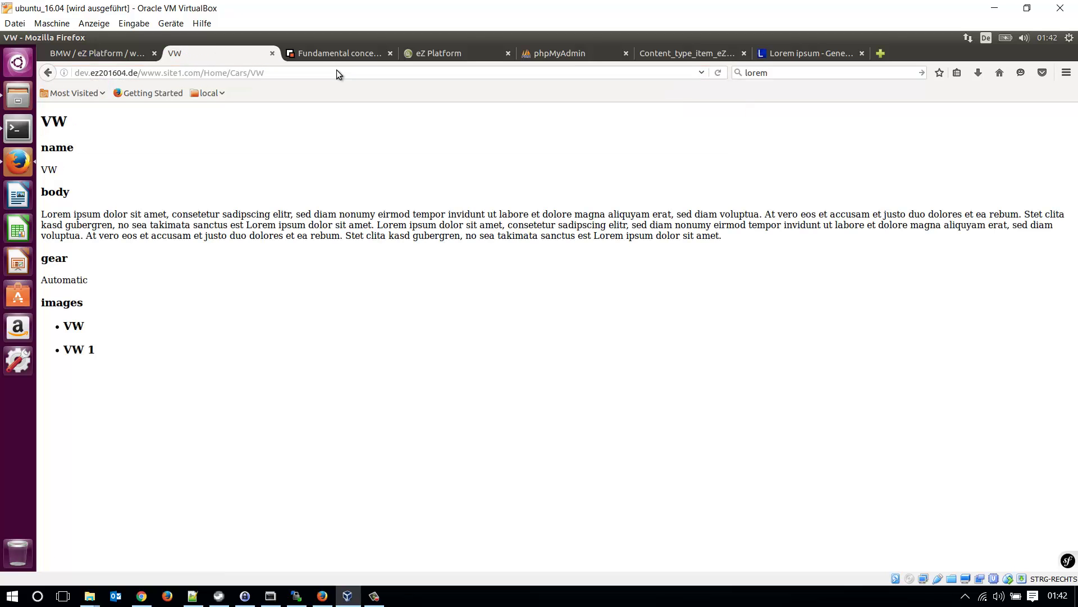
{"action": "mouse_move", "coordinate": [73, 326]}
{"action": "left_mouse_down"}
{"action": "mouse_move", "coordinate": [85, 327]}
{"action": "mouse_move", "coordinate": [79, 338]}
{"action": "left_mouse_up"}
{"action": "left_click", "coordinate": [85, 72]}
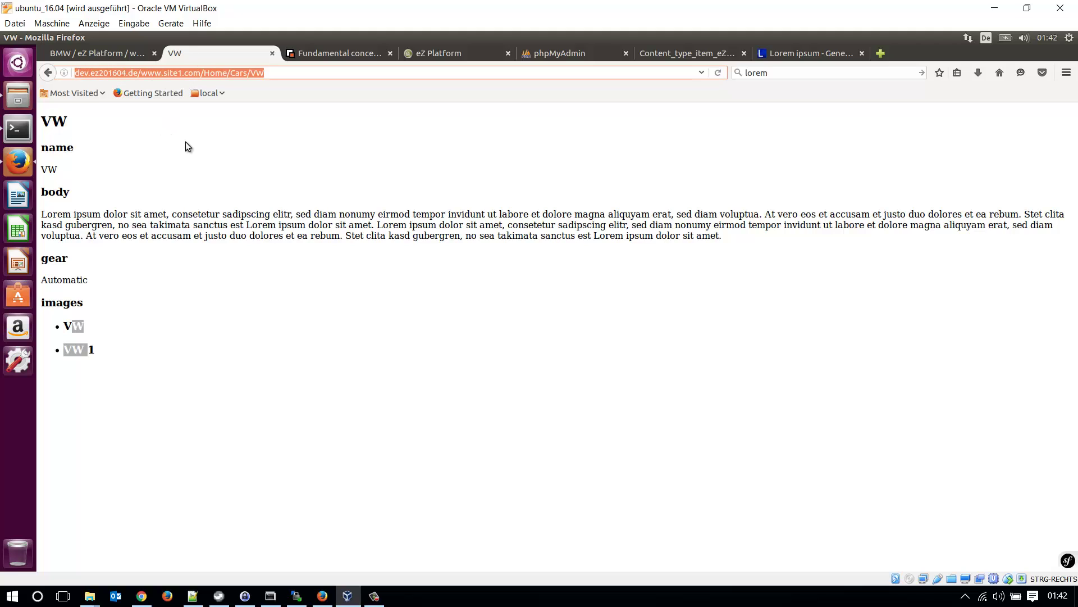
{"action": "left_click", "coordinate": [141, 73]}
{"action": "key", "text": "shift+End"}
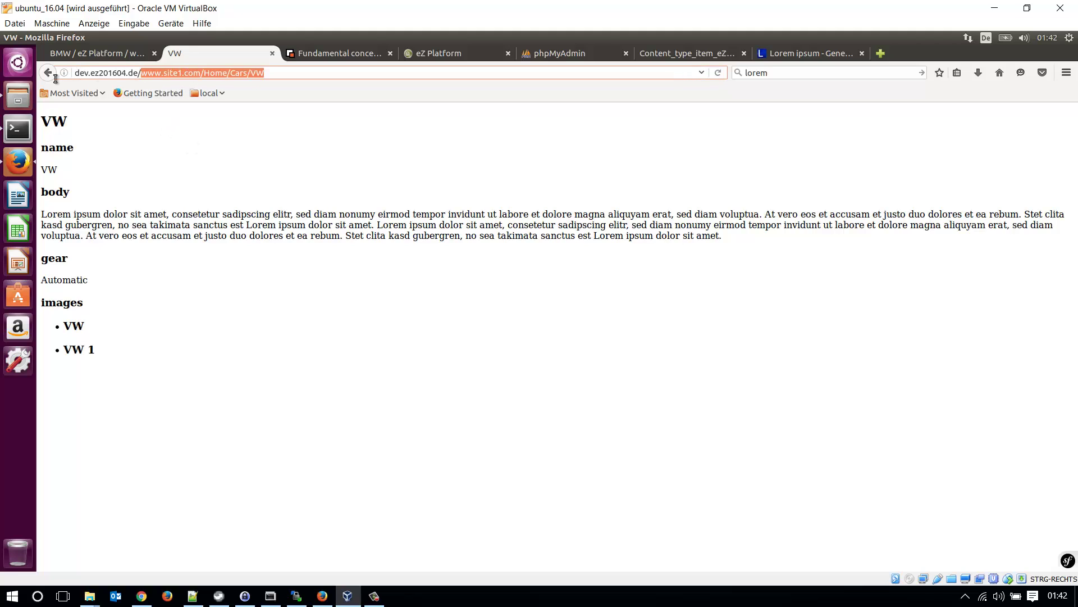
{"action": "key", "text": "Left"}
{"action": "key", "text": "BackSpace"}
{"action": "key", "text": "BackSpace"}
{"action": "key", "text": "BackSpace"}
{"action": "key", "text": "BackSpace"}
{"action": "key", "text": "BackSpace"}
{"action": "key", "text": "BackSpace"}
{"action": "key", "text": "BackSpace"}
{"action": "key", "text": "BackSpace"}
{"action": "key", "text": "BackSpace"}
{"action": "key", "text": "BackSpace"}
{"action": "key", "text": "BackSpace"}
{"action": "key", "text": "BackSpace"}
{"action": "key", "text": "BackSpace"}
{"action": "key", "text": "BackSpace"}
{"action": "key", "text": "BackSpace"}
{"action": "key", "text": "BackSpace"}
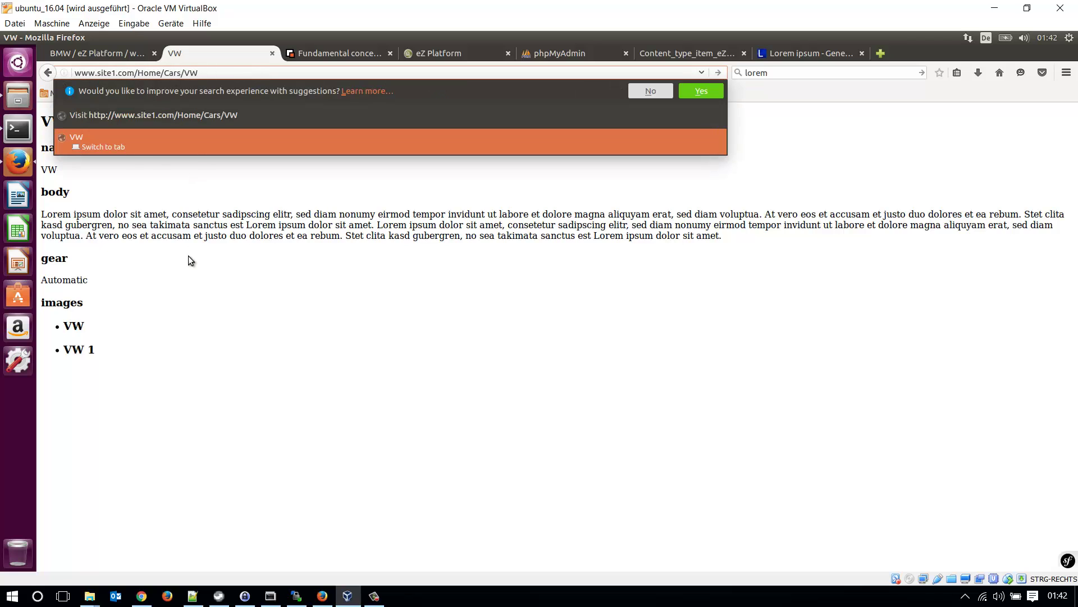
{"action": "key", "text": "Return"}
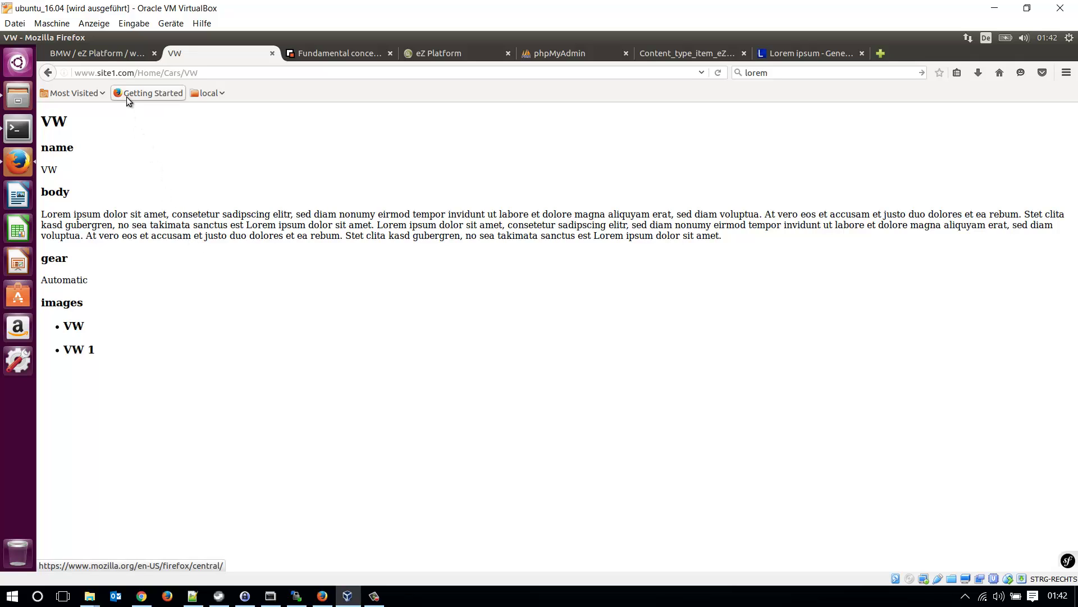
{"action": "left_click", "coordinate": [113, 56]}
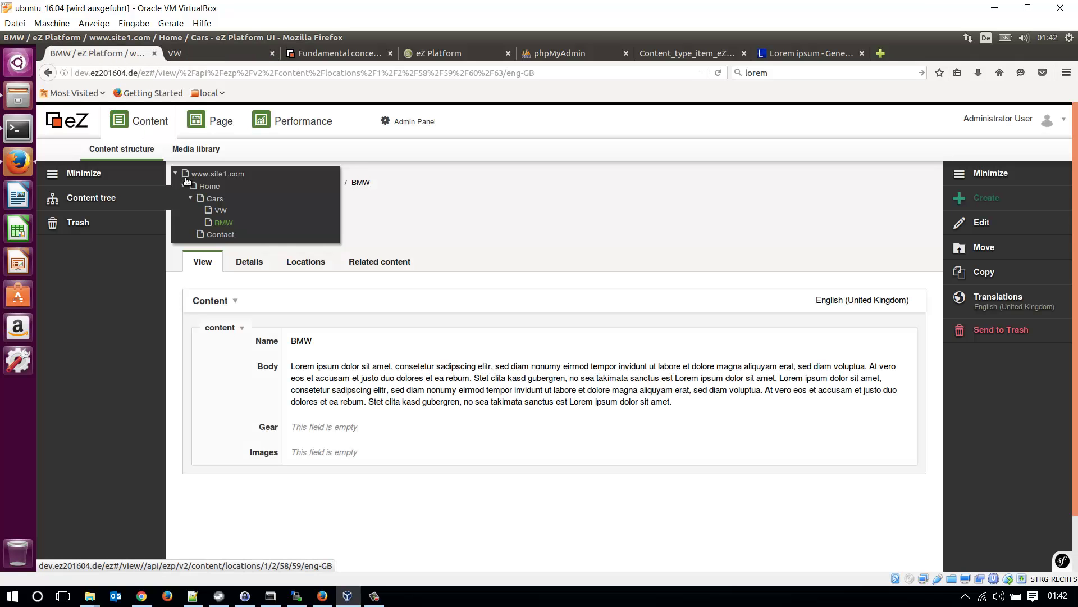
{"action": "left_click", "coordinate": [187, 55]}
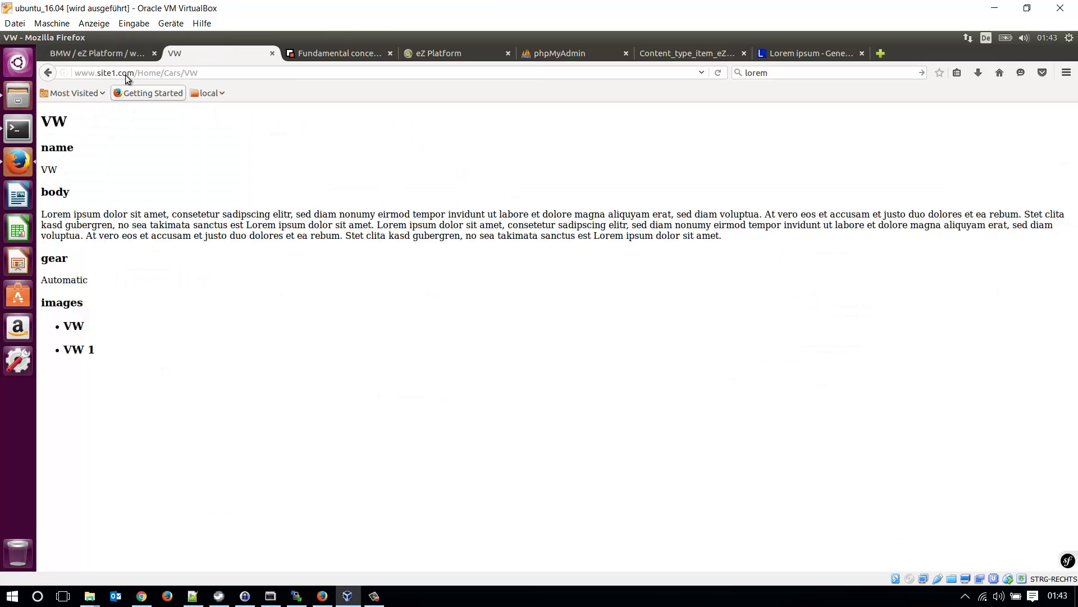
{"action": "left_click", "coordinate": [116, 56]}
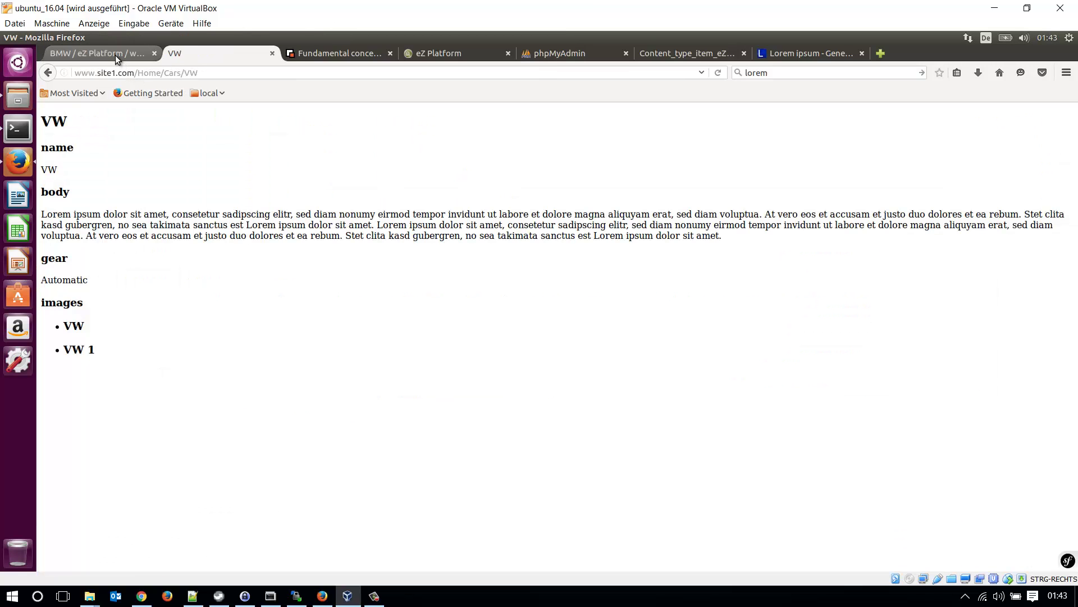